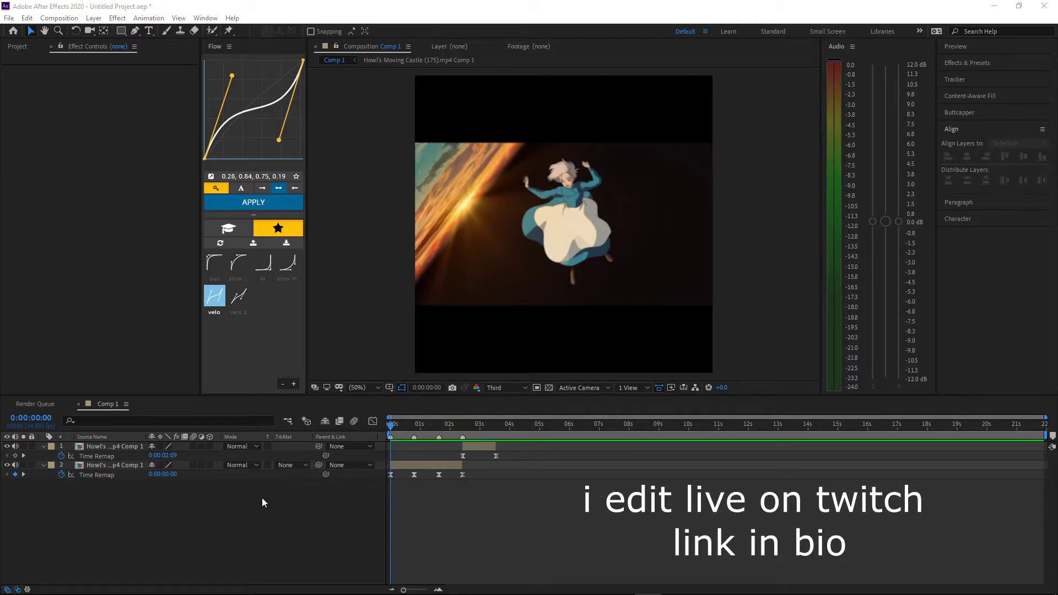
Add a composition marker at the end of the second clip, at 0:00:03:11.
{"action": "left_click", "coordinate": [391, 425]}
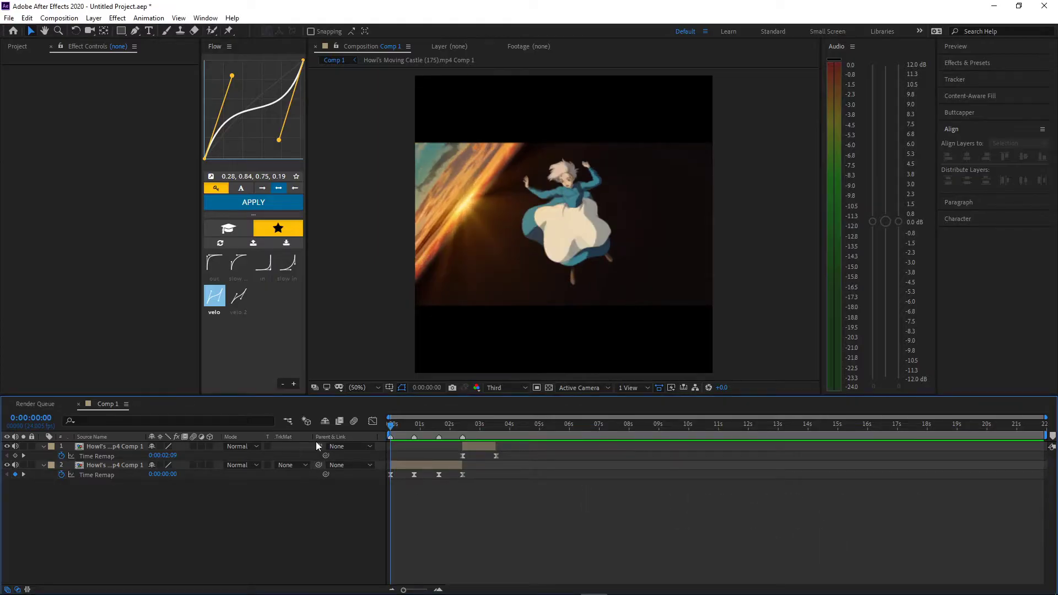
{"action": "left_click", "coordinate": [405, 463]}
{"action": "left_click_drag", "start_coordinate": [477, 427], "coordinate": [320, 441]}
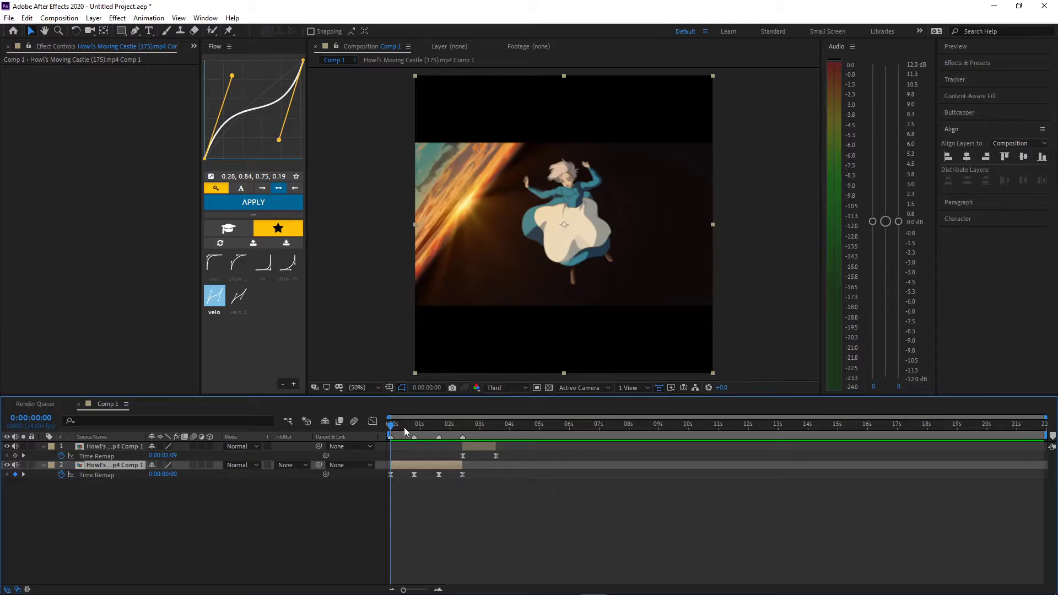
{"action": "left_click_drag", "start_coordinate": [392, 427], "coordinate": [492, 438]}
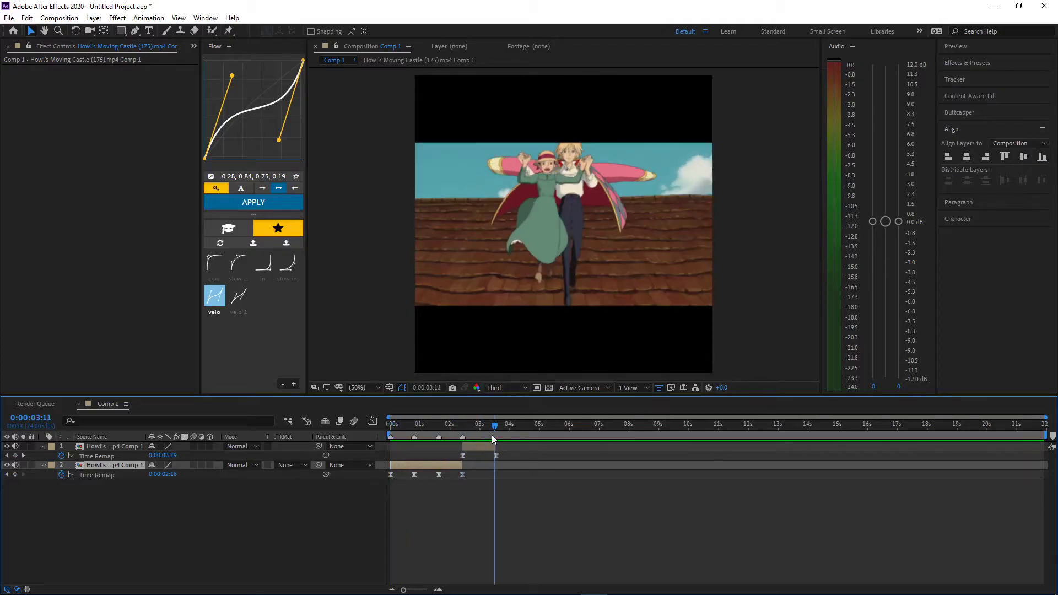
{"action": "left_click", "coordinate": [508, 513]}
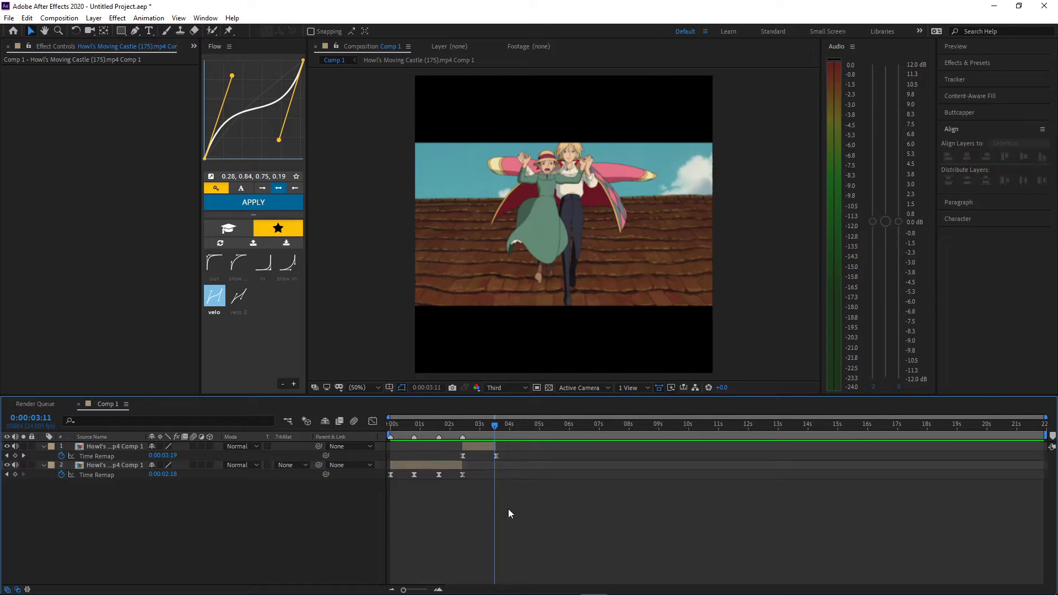
{"action": "key", "text": "KP_Multiply"}
Play the composition from the start to review both clips against the markers.
{"action": "mouse_move", "coordinate": [468, 427]}
{"action": "left_mouse_down"}
{"action": "mouse_move", "coordinate": [433, 427]}
{"action": "mouse_move", "coordinate": [431, 448]}
{"action": "mouse_move", "coordinate": [384, 461]}
{"action": "left_mouse_up"}
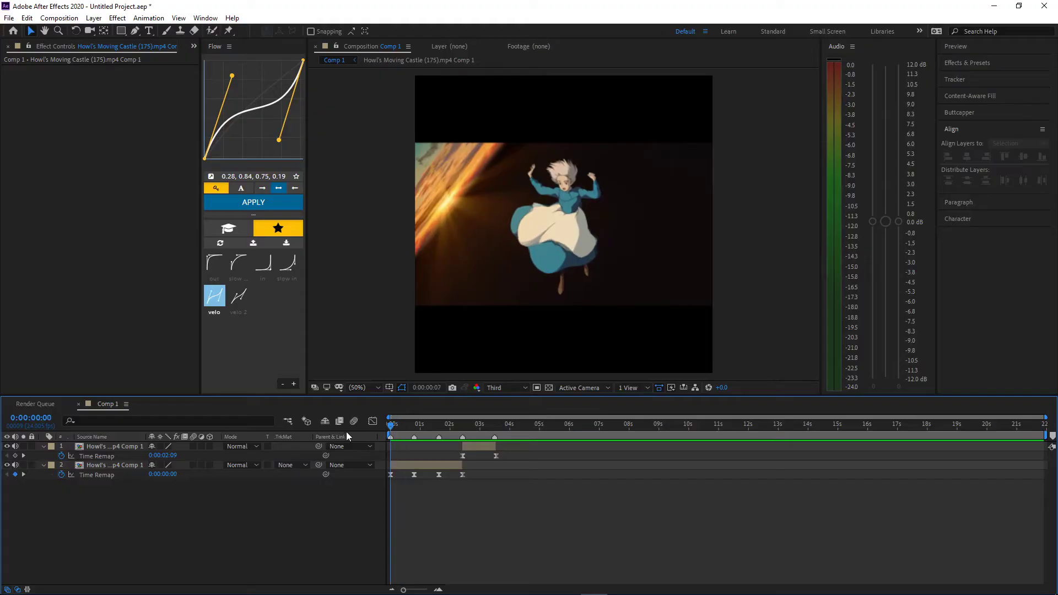
{"action": "key", "text": "space"}
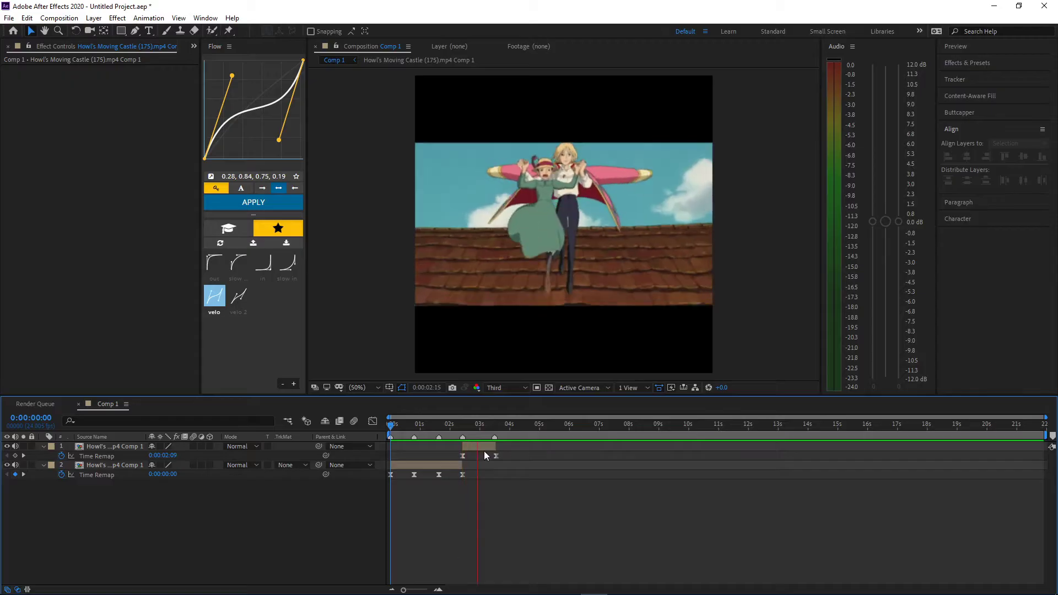
{"action": "left_click_drag", "start_coordinate": [474, 430], "coordinate": [329, 467]}
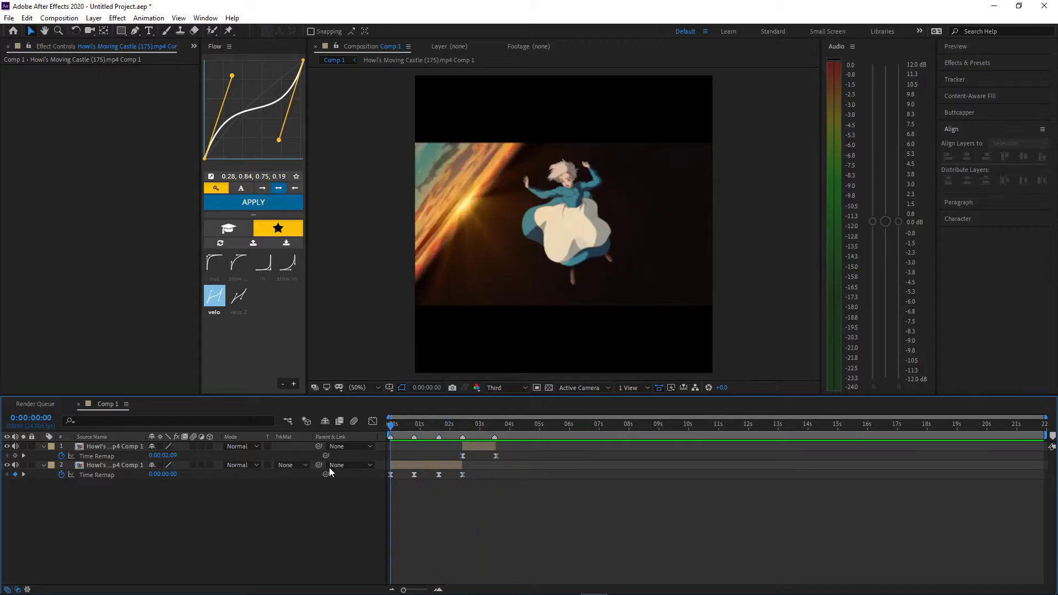
Pre-compose the first clip as "Howl's Moving Castle (175).mp4 Comp 2", moving all attributes and adjusting the duration to the layer.
{"action": "left_click", "coordinate": [434, 465]}
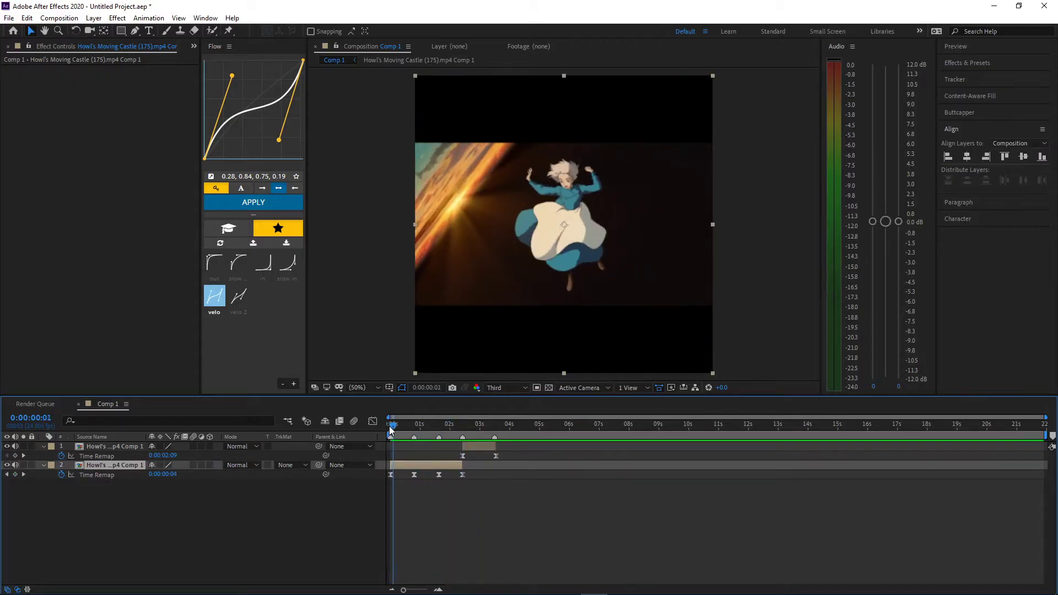
{"action": "mouse_move", "coordinate": [390, 431]}
{"action": "left_mouse_down"}
{"action": "mouse_move", "coordinate": [477, 445]}
{"action": "mouse_move", "coordinate": [379, 437]}
{"action": "left_mouse_up"}
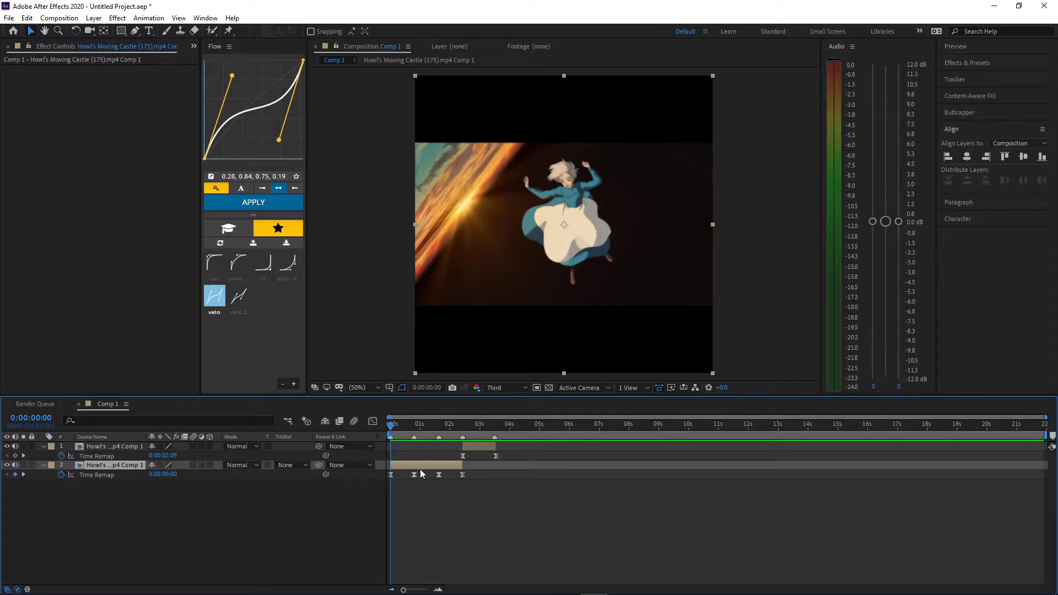
{"action": "key", "text": "ctrl+shift+c"}
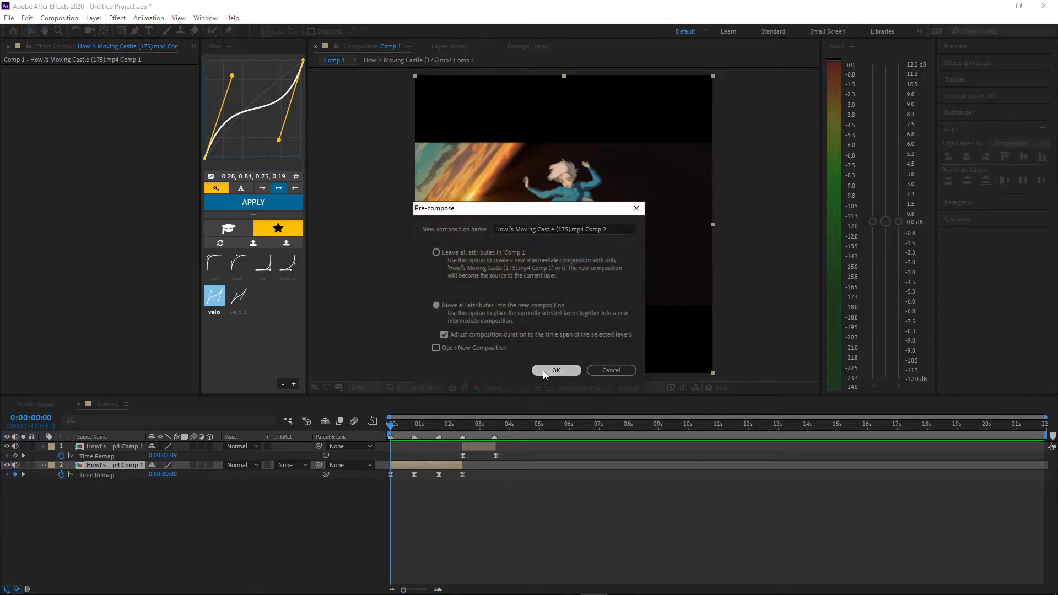
{"action": "left_click", "coordinate": [544, 371]}
Pre-compose the second clip as "Howl's Moving Castle (19).mp4 Comp 2", moving all attributes into it.
{"action": "left_click", "coordinate": [464, 425]}
{"action": "left_click", "coordinate": [469, 445]}
{"action": "key", "text": "ctrl+shift+c"}
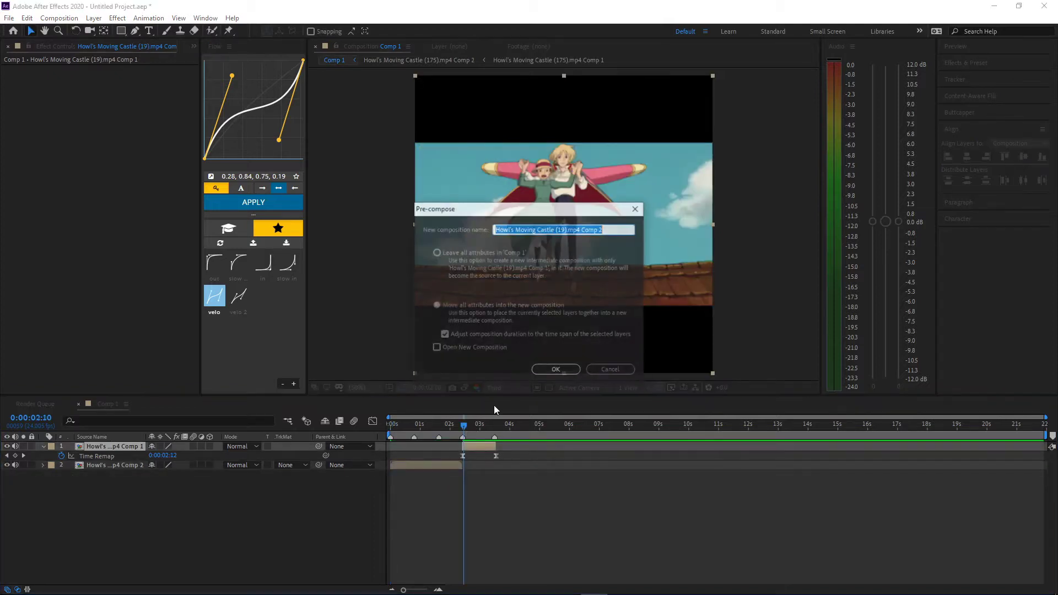
{"action": "left_click", "coordinate": [556, 371]}
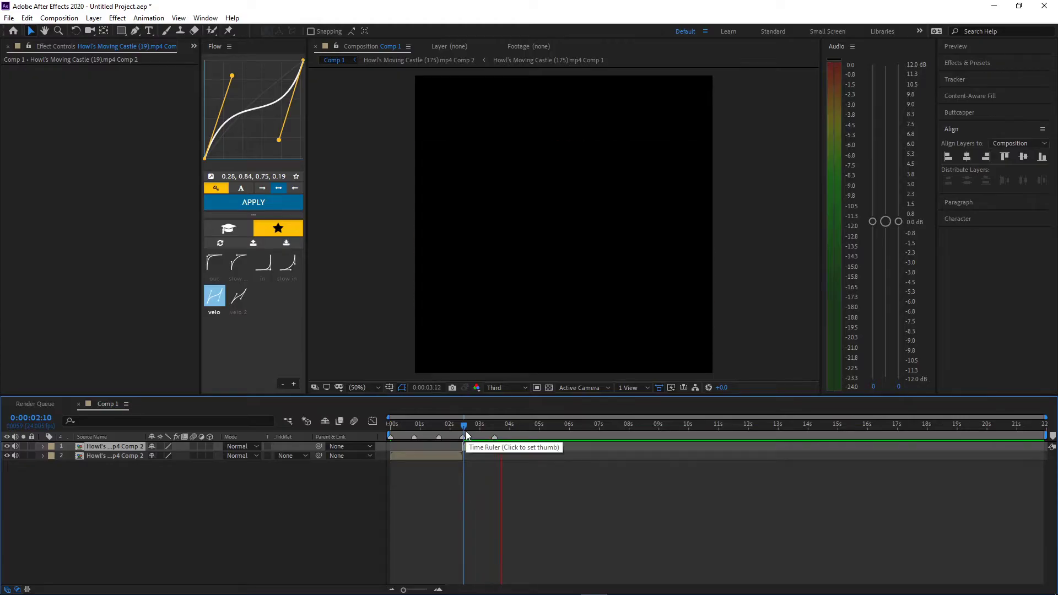
Add two null objects directly above the first clip's layer.
{"action": "left_click_drag", "start_coordinate": [466, 429], "coordinate": [379, 439]}
{"action": "left_click", "coordinate": [400, 455]}
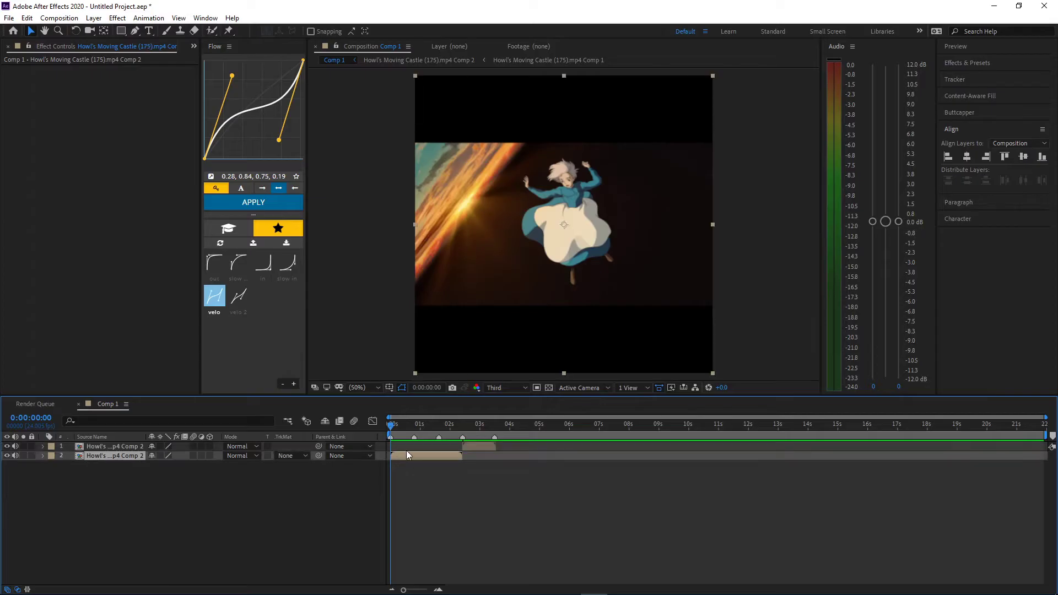
{"action": "key", "text": "ctrl+shift+alt+y"}
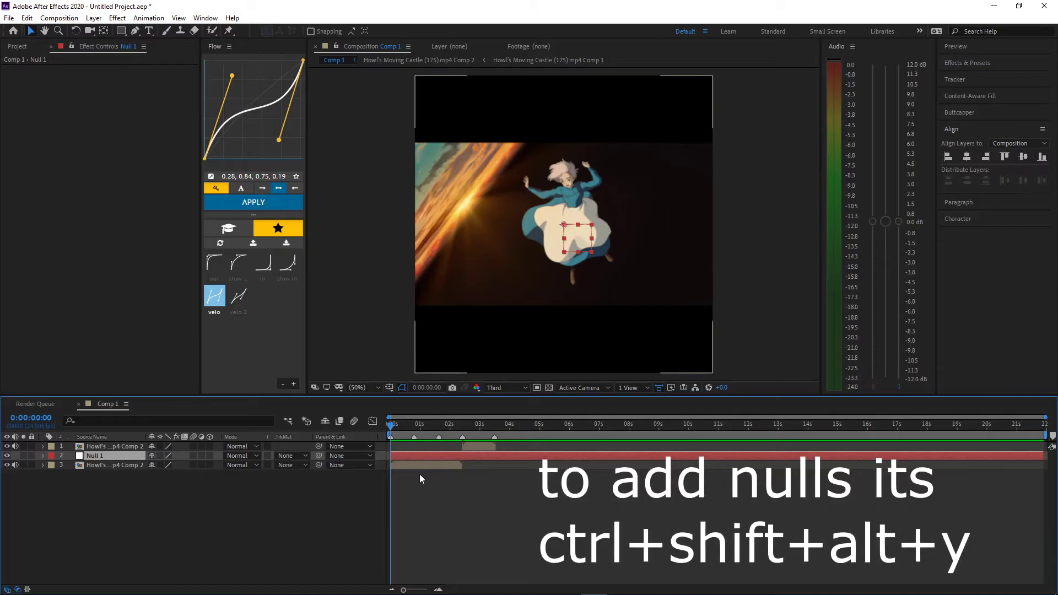
{"action": "key", "text": "ctrl+shift+alt+y"}
Split both nulls at the first clip's end, 0:00:02:09, and delete the leftover parts after it.
{"action": "left_click", "coordinate": [464, 426]}
{"action": "key", "text": "ctrl+shift+d"}
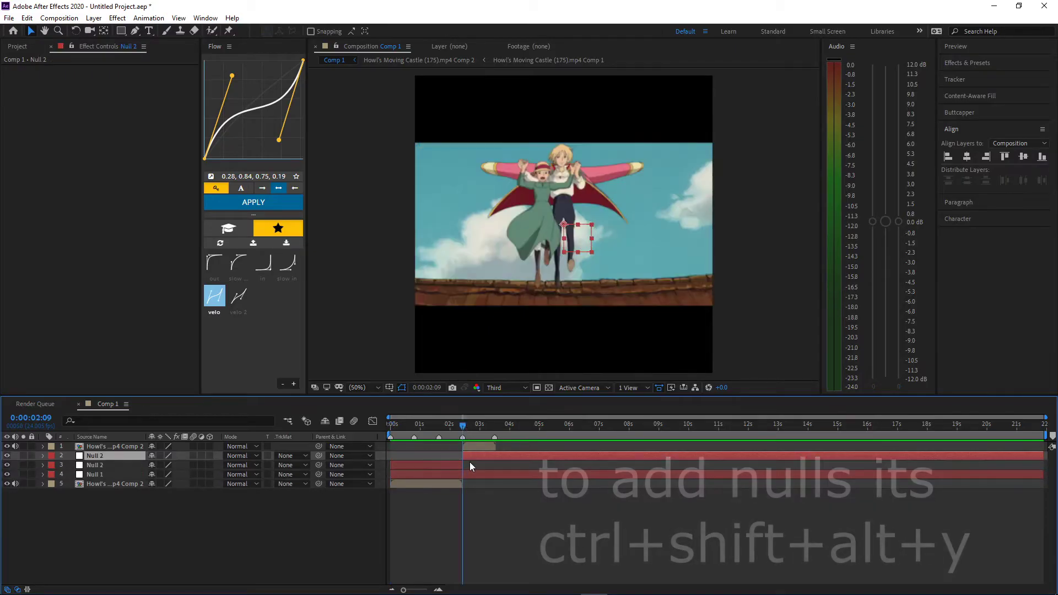
{"action": "left_click", "coordinate": [470, 474]}
{"action": "key", "text": "ctrl+shift+d"}
{"action": "key", "text": "Delete"}
{"action": "left_click", "coordinate": [471, 456]}
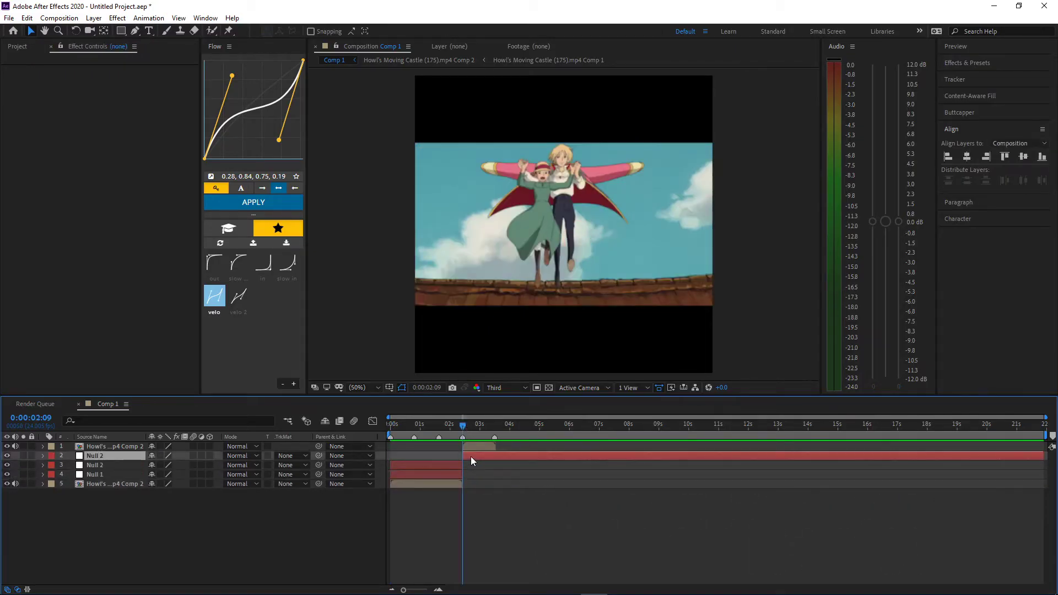
{"action": "key", "text": "Delete"}
{"action": "key", "text": "Home"}
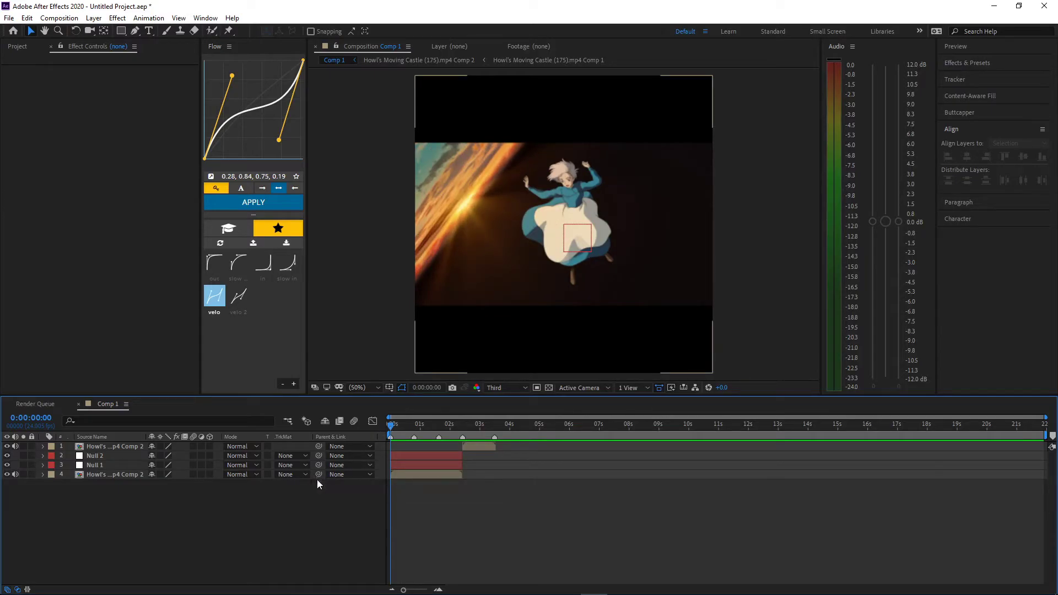
Parent the first clip to Null 1 and Null 1 to Null 2.
{"action": "left_click_drag", "start_coordinate": [319, 475], "coordinate": [106, 466]}
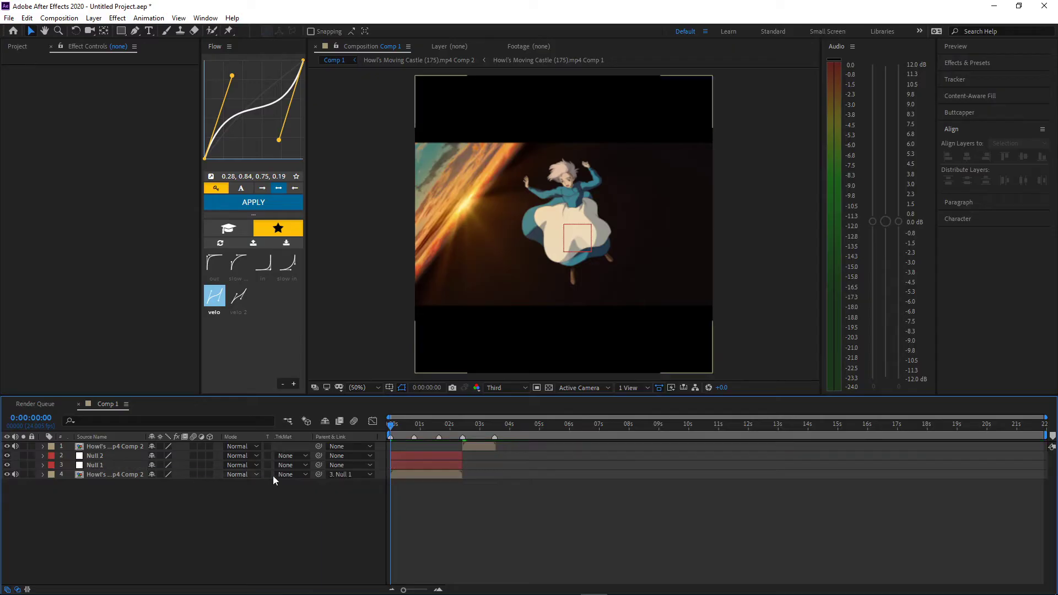
{"action": "left_click_drag", "start_coordinate": [319, 465], "coordinate": [116, 458]}
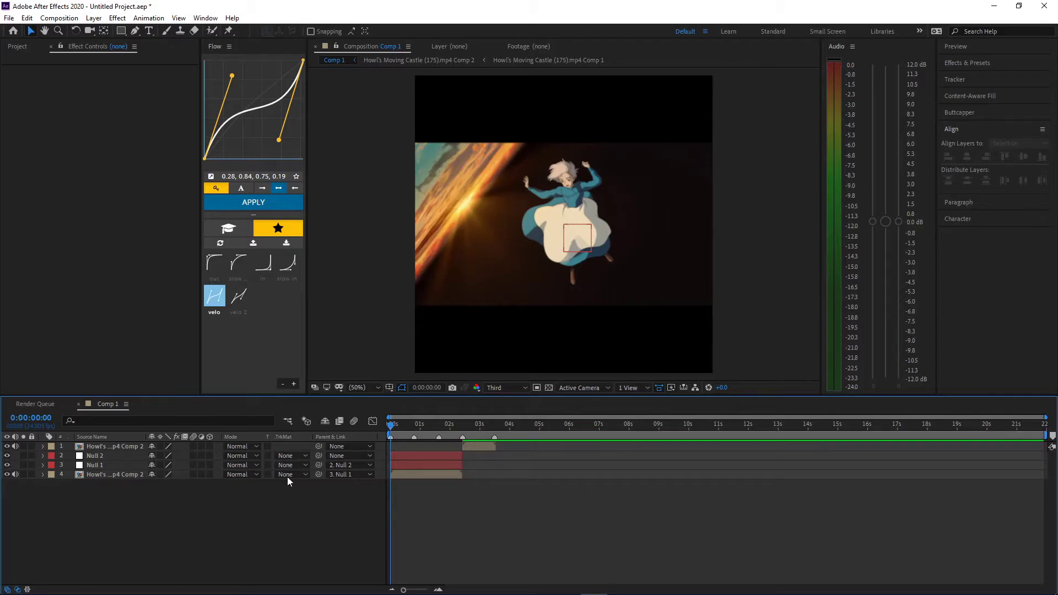
{"action": "left_click", "coordinate": [409, 465]}
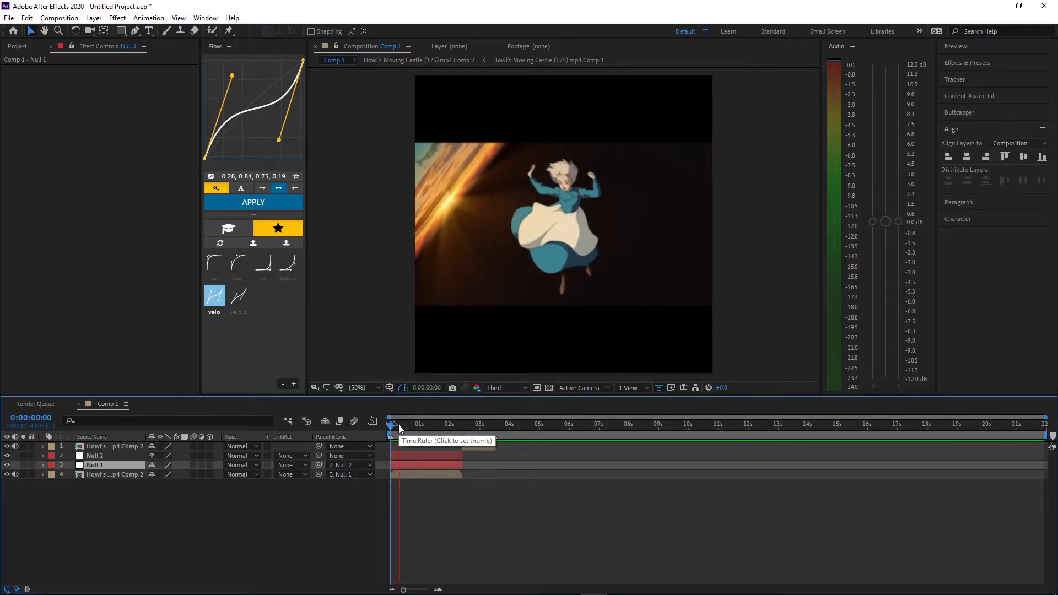
{"action": "key", "text": "space"}
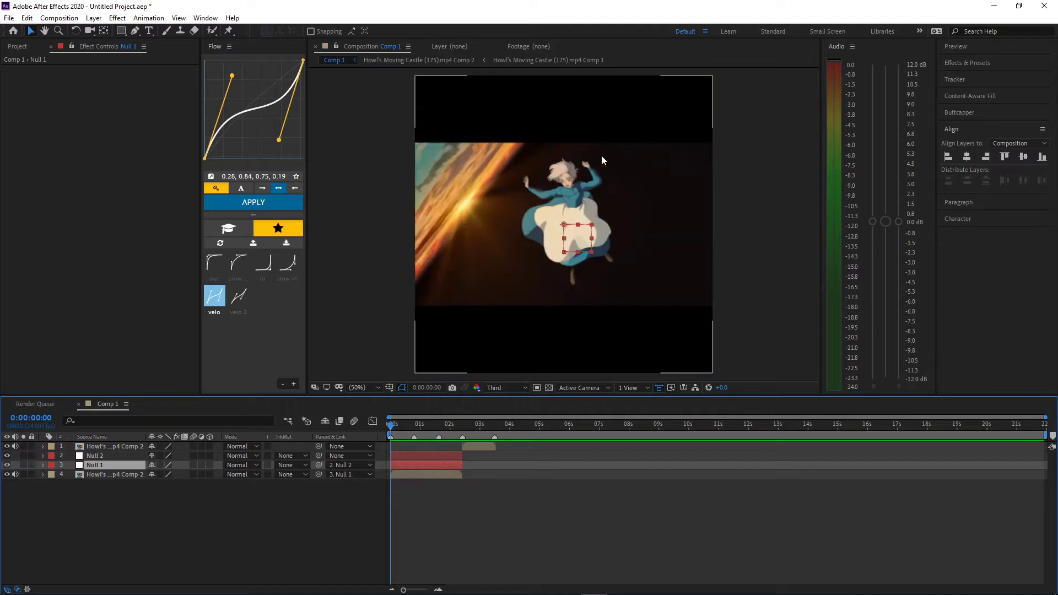
Scale the first clip's layer to 185% so it fills the square frame.
{"action": "left_click", "coordinate": [409, 474]}
{"action": "key", "text": "s"}
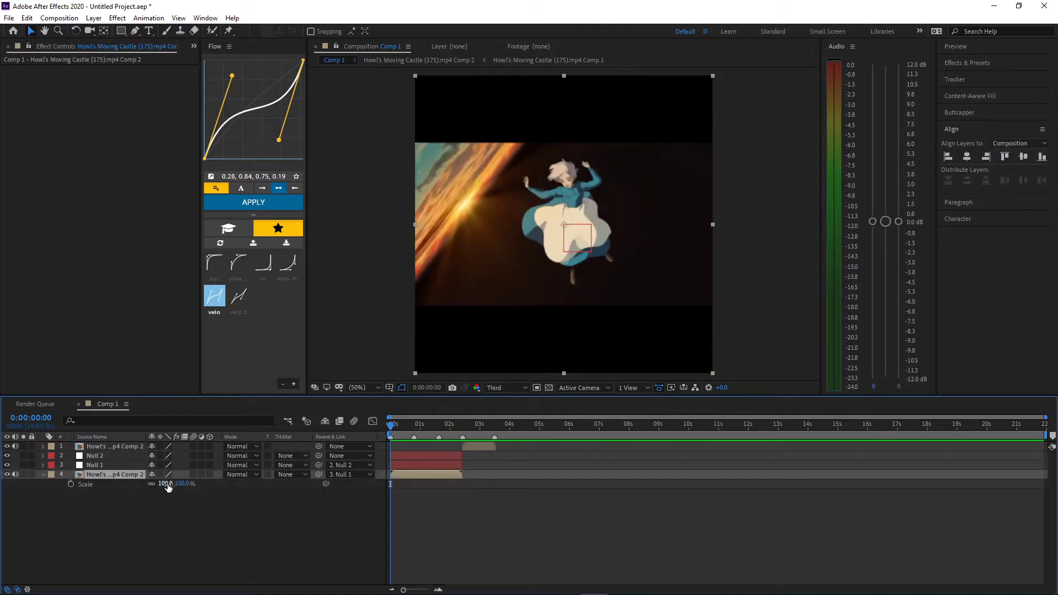
{"action": "left_click_drag", "start_coordinate": [168, 488], "coordinate": [216, 487]}
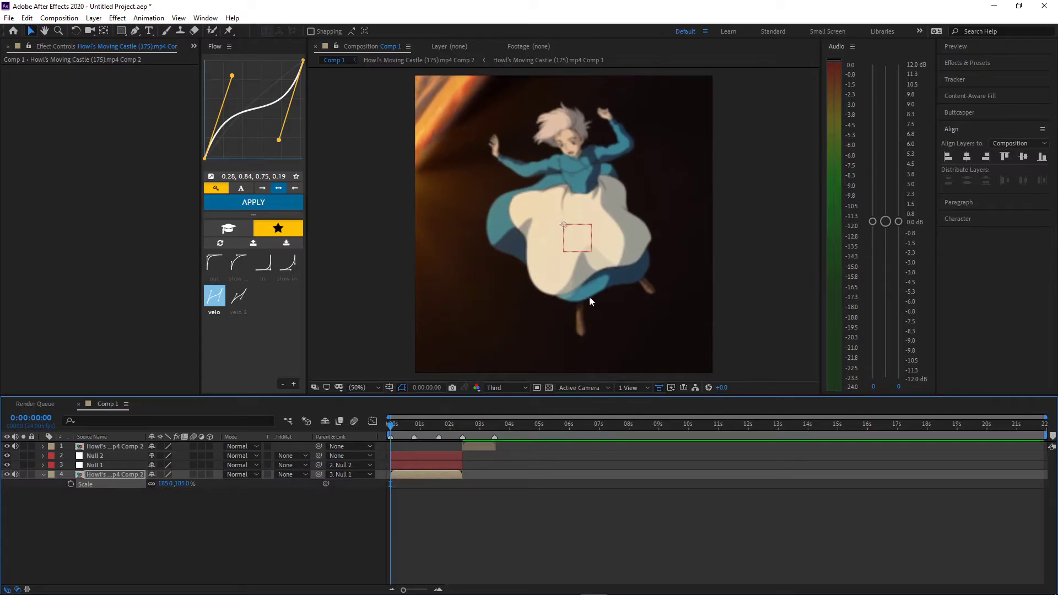
Check the enlarged clip at Full preview resolution and in playback at Third resolution.
{"action": "left_click", "coordinate": [495, 388]}
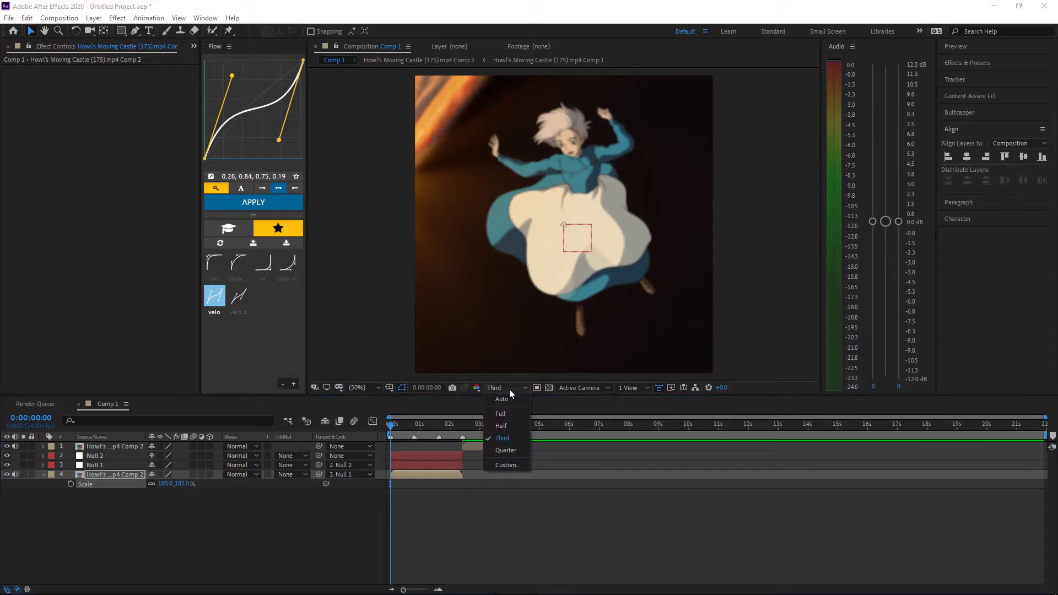
{"action": "left_click", "coordinate": [514, 416]}
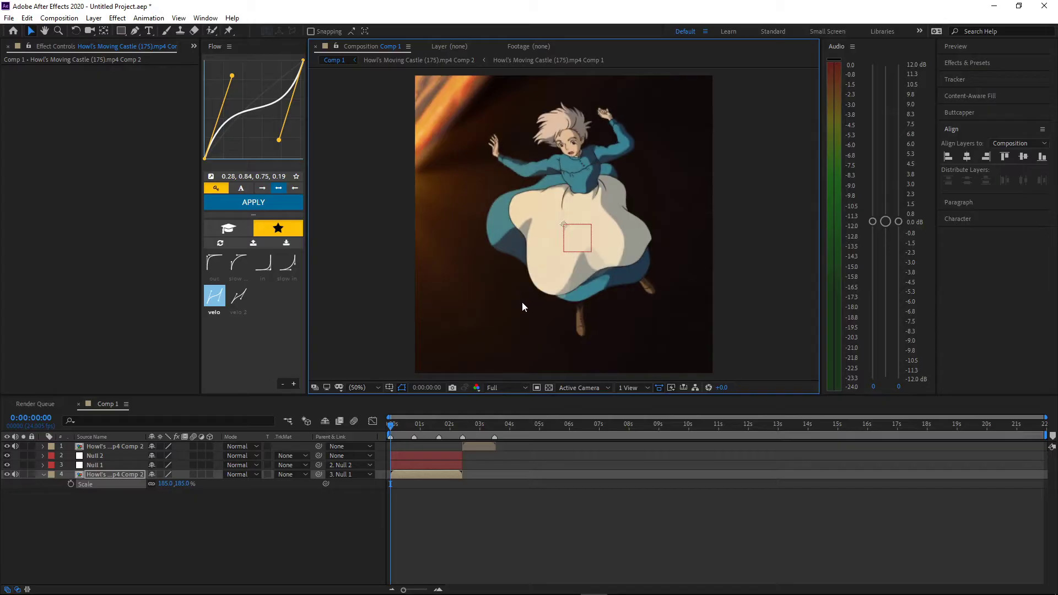
{"action": "left_click", "coordinate": [499, 387]}
{"action": "left_click", "coordinate": [507, 438]}
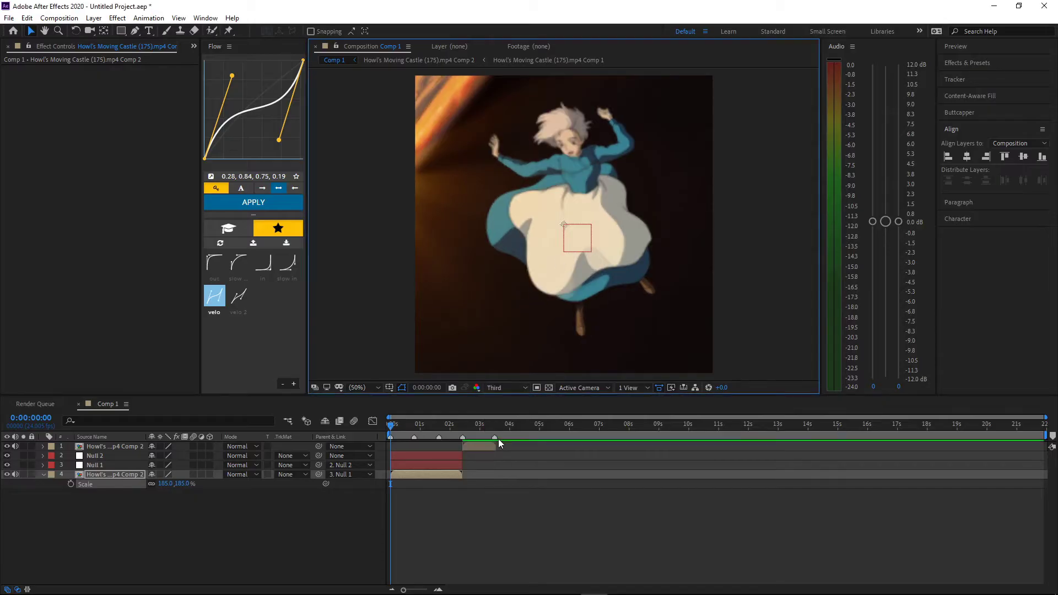
{"action": "key", "text": "space"}
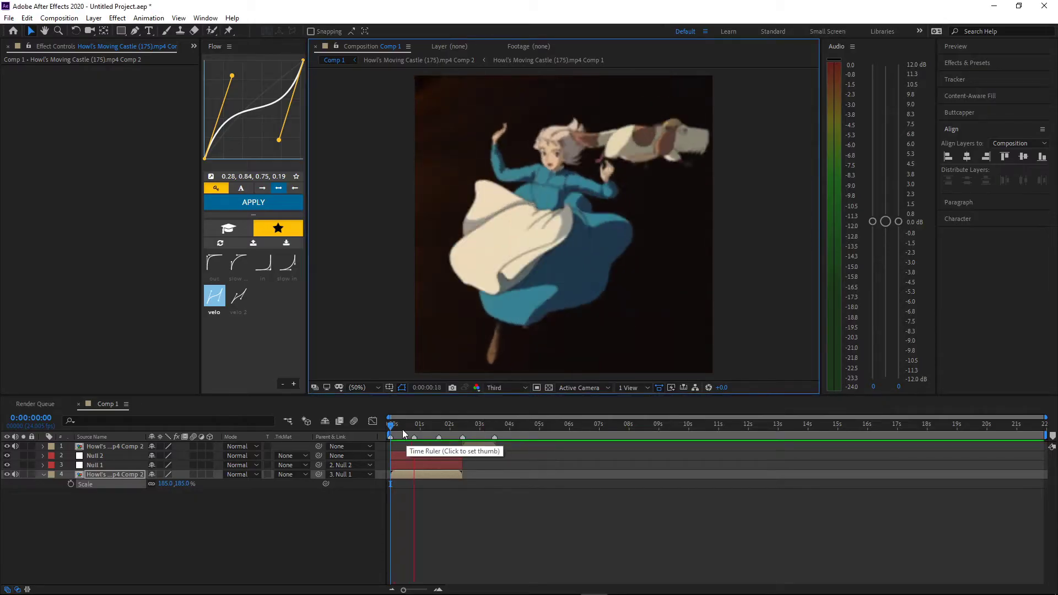
{"action": "key", "text": "space"}
Set Position and Scale keyframes on Null 1 at the second marker, 0:00:00:18.
{"action": "left_click", "coordinate": [395, 466]}
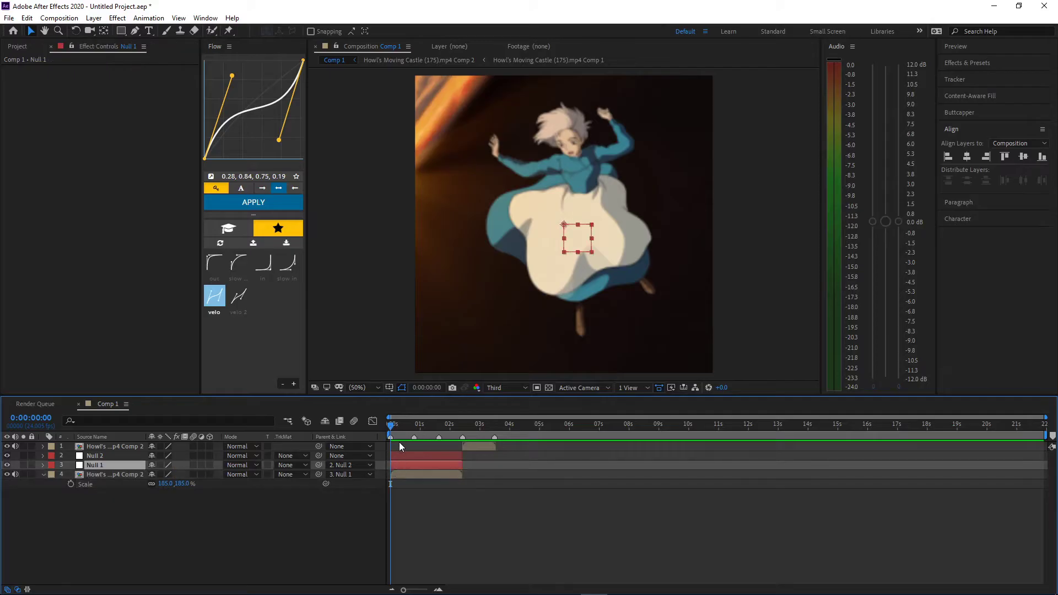
{"action": "left_click_drag", "start_coordinate": [398, 425], "coordinate": [410, 430]}
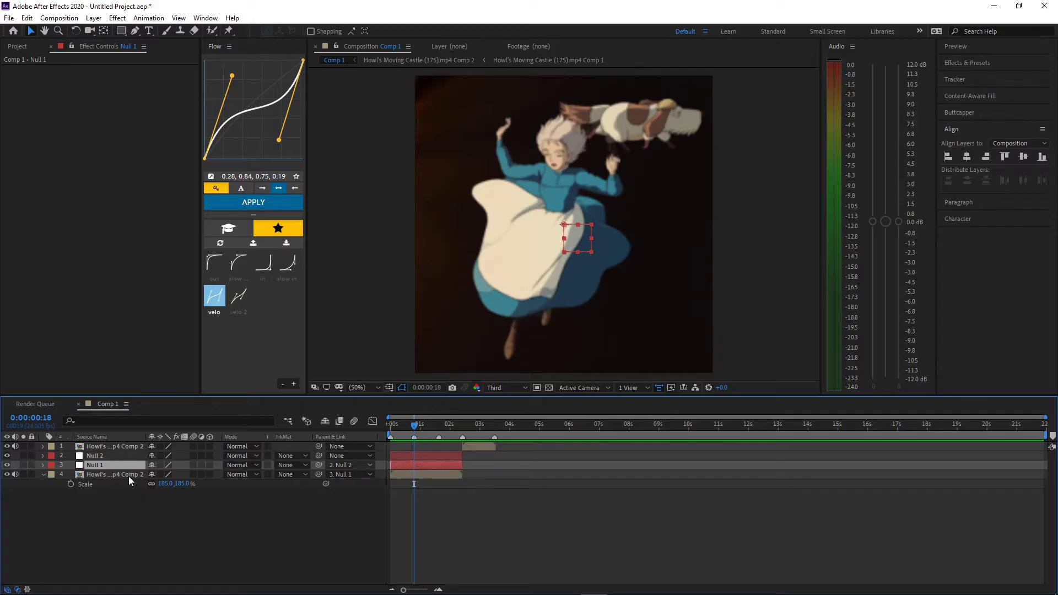
{"action": "key", "text": "s"}
{"action": "left_click", "coordinate": [71, 475]}
{"action": "key", "text": "p"}
{"action": "left_click", "coordinate": [70, 474]}
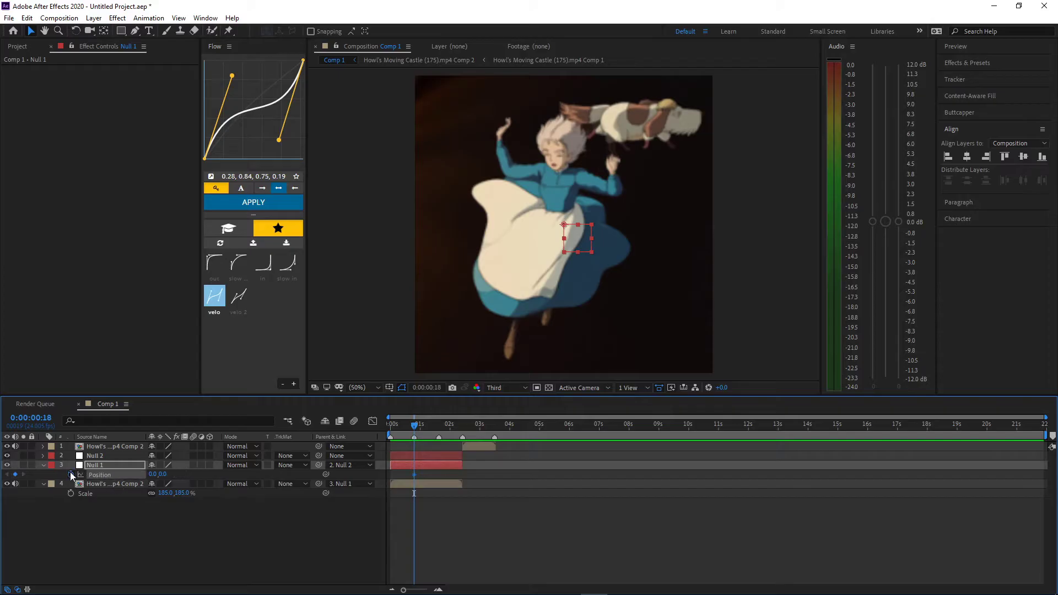
{"action": "key", "text": "u"}
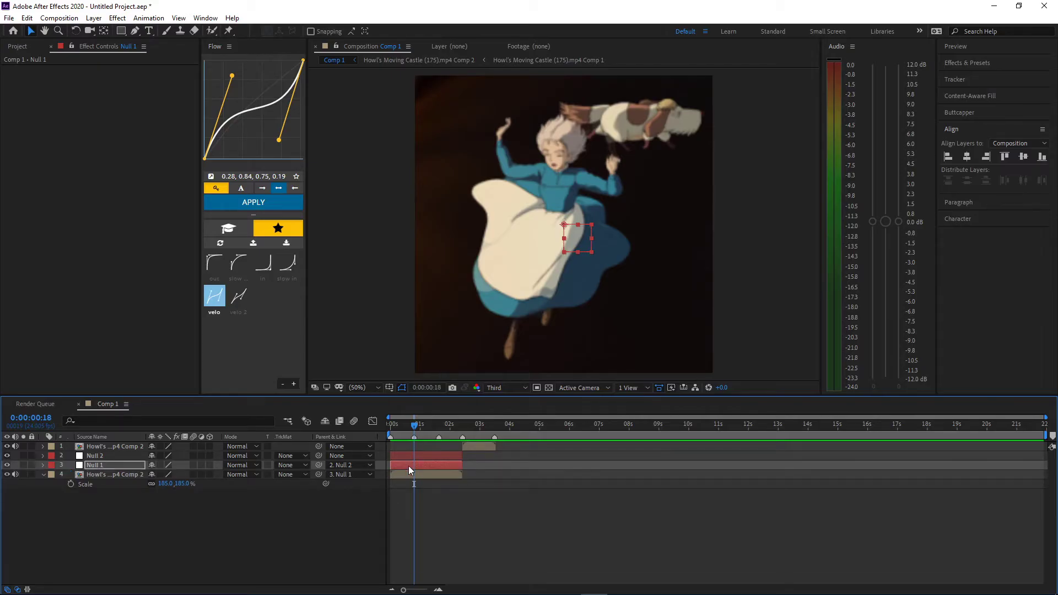
{"action": "key", "text": "u"}
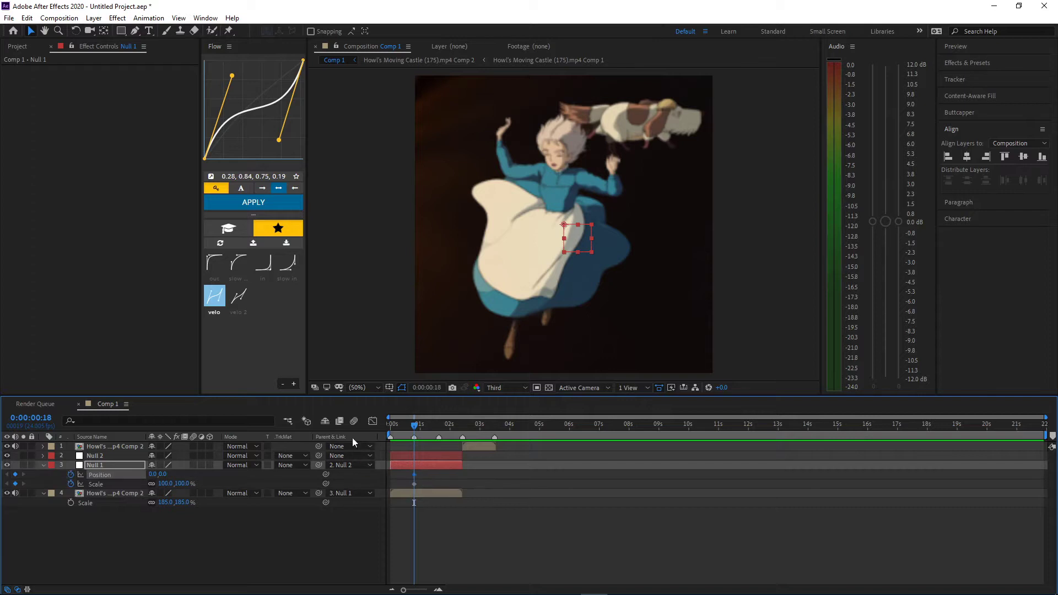
Keyframe Null 1 at the third marker, 0:00:01:14, with Scale 162% and Position about -572, -183.
{"action": "left_click_drag", "start_coordinate": [429, 425], "coordinate": [434, 428]}
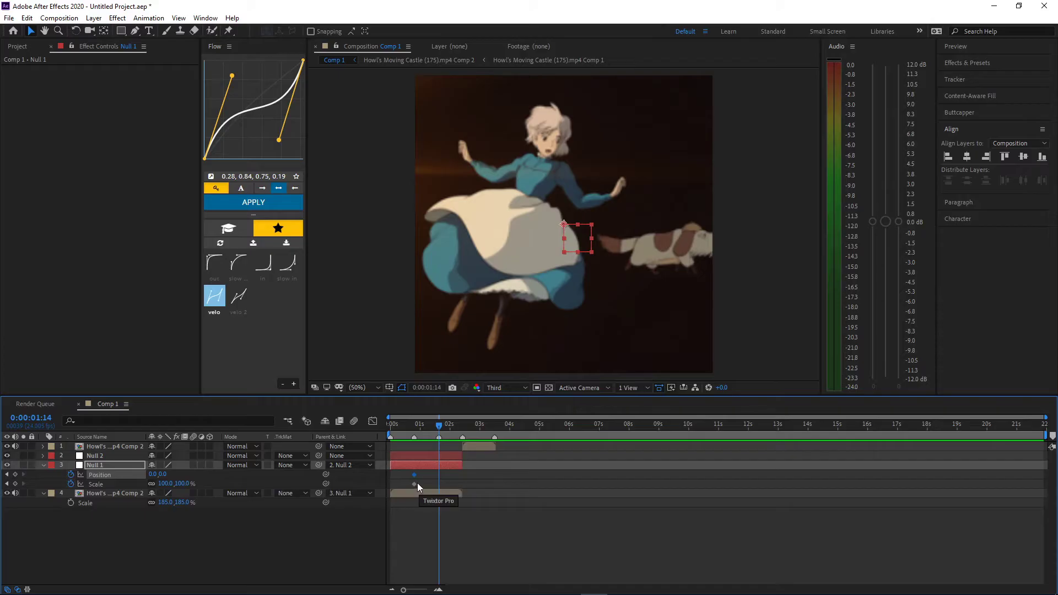
{"action": "left_click", "coordinate": [415, 430]}
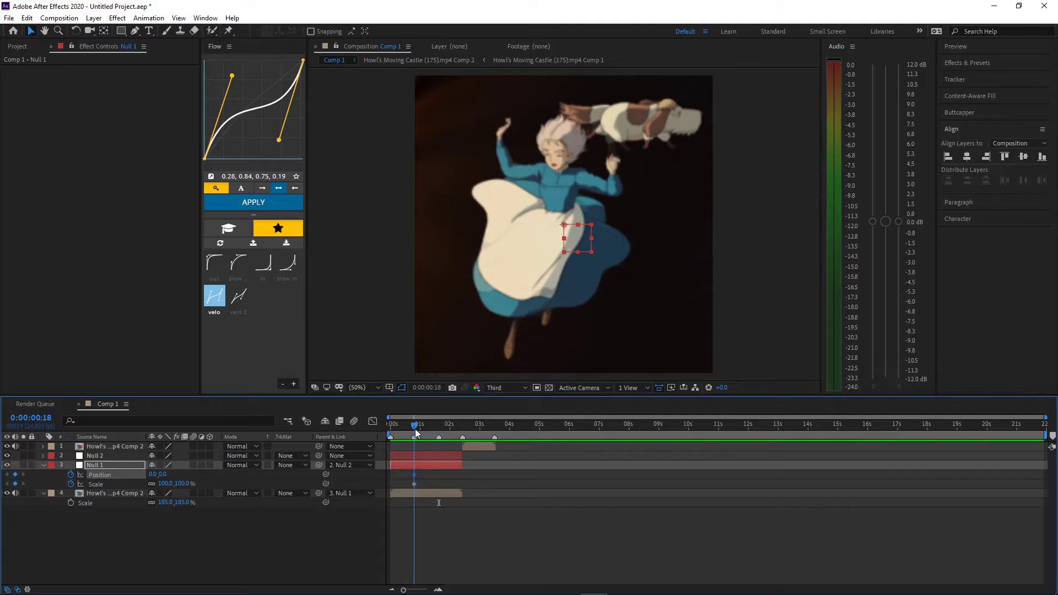
{"action": "left_click_drag", "start_coordinate": [415, 432], "coordinate": [439, 430]}
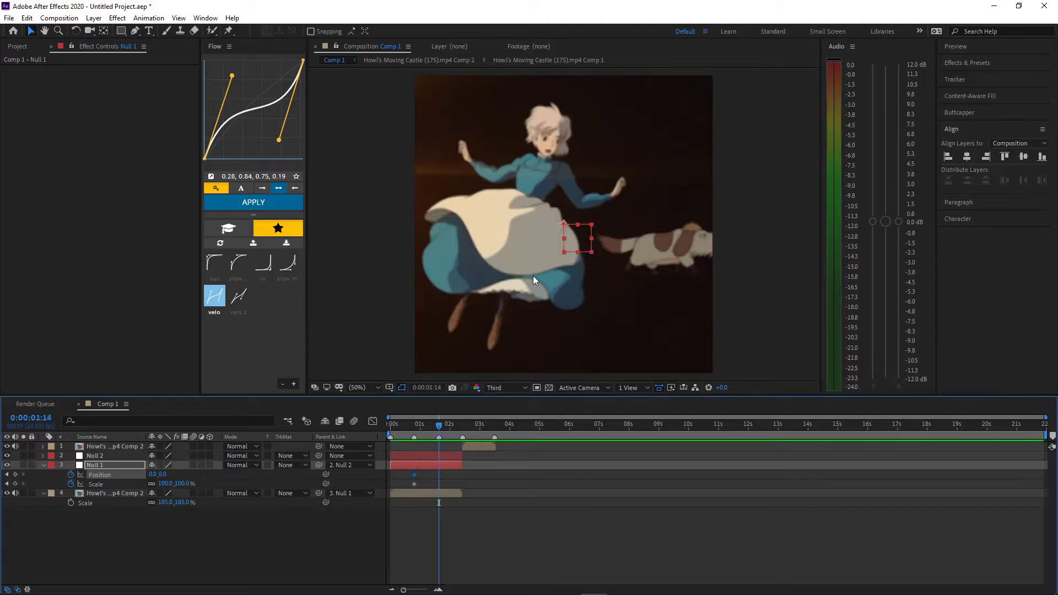
{"action": "mouse_move", "coordinate": [166, 483]}
{"action": "left_mouse_down"}
{"action": "mouse_move", "coordinate": [205, 487]}
{"action": "mouse_move", "coordinate": [168, 475]}
{"action": "left_mouse_up"}
{"action": "left_click_drag", "start_coordinate": [103, 473], "coordinate": [55, 474]}
{"action": "left_click_drag", "start_coordinate": [170, 474], "coordinate": [80, 473]}
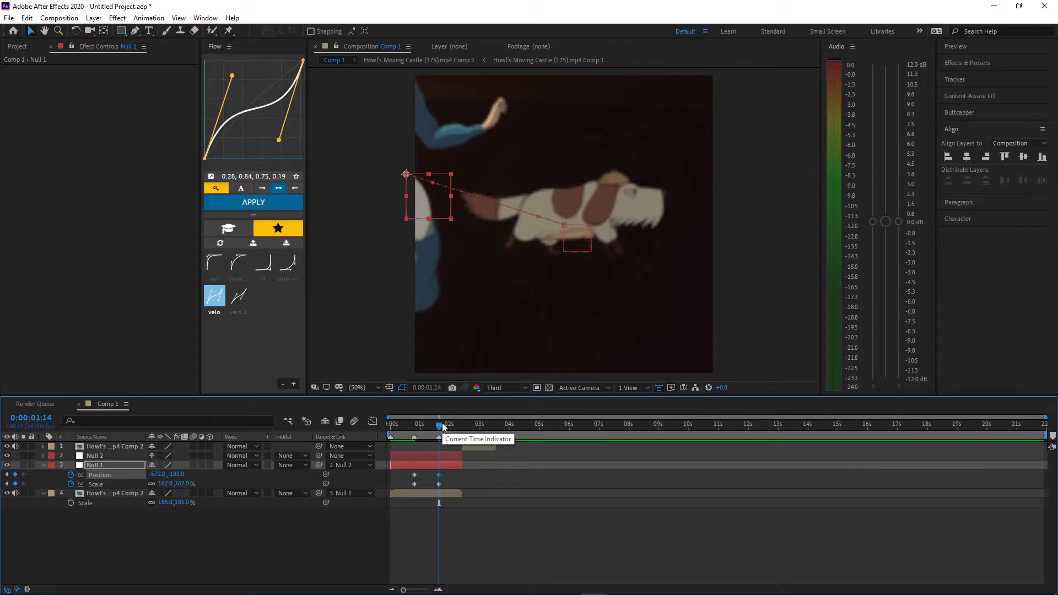
Apply the saved slow ease-out curve (0.01, 0.54, 0.36, 0.99) to Null 1's Position and Scale keyframes and check it in the Graph Editor.
{"action": "left_click", "coordinate": [392, 482]}
{"action": "left_click_drag", "start_coordinate": [391, 485], "coordinate": [450, 471]}
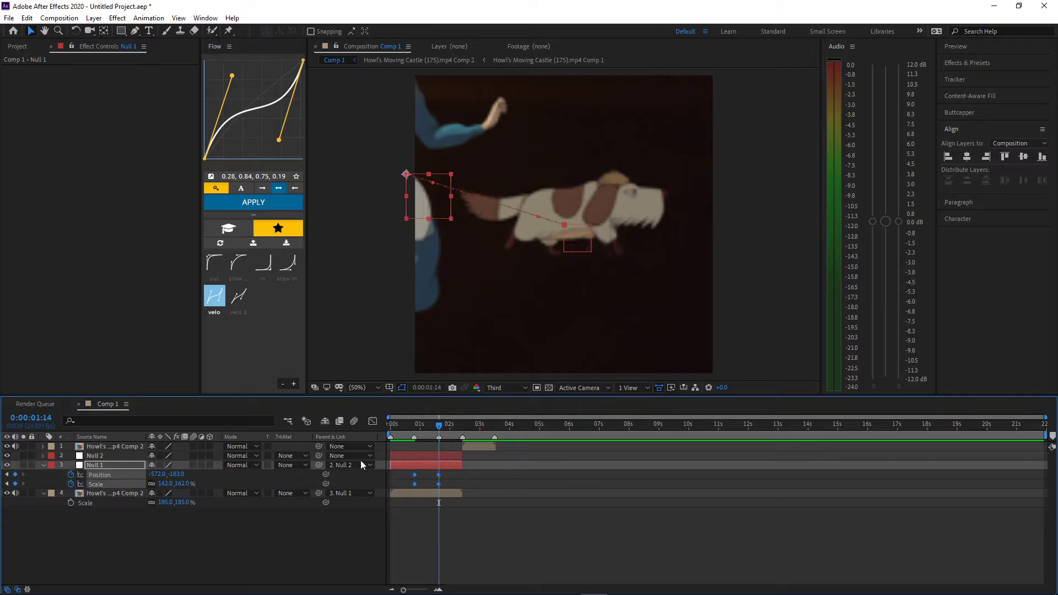
{"action": "left_click", "coordinate": [239, 263]}
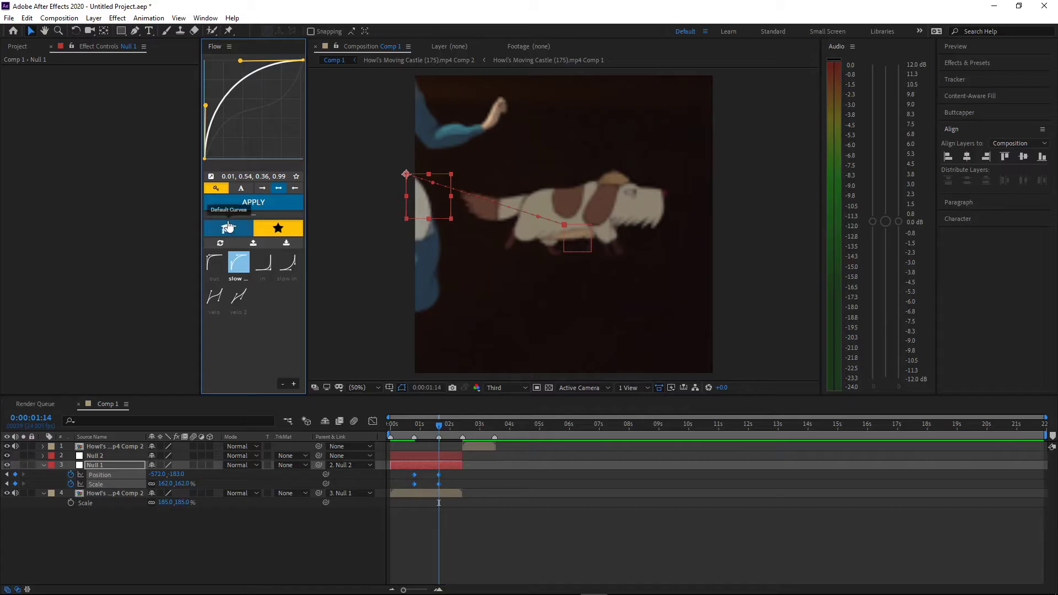
{"action": "left_click", "coordinate": [253, 202]}
{"action": "left_click", "coordinate": [373, 422]}
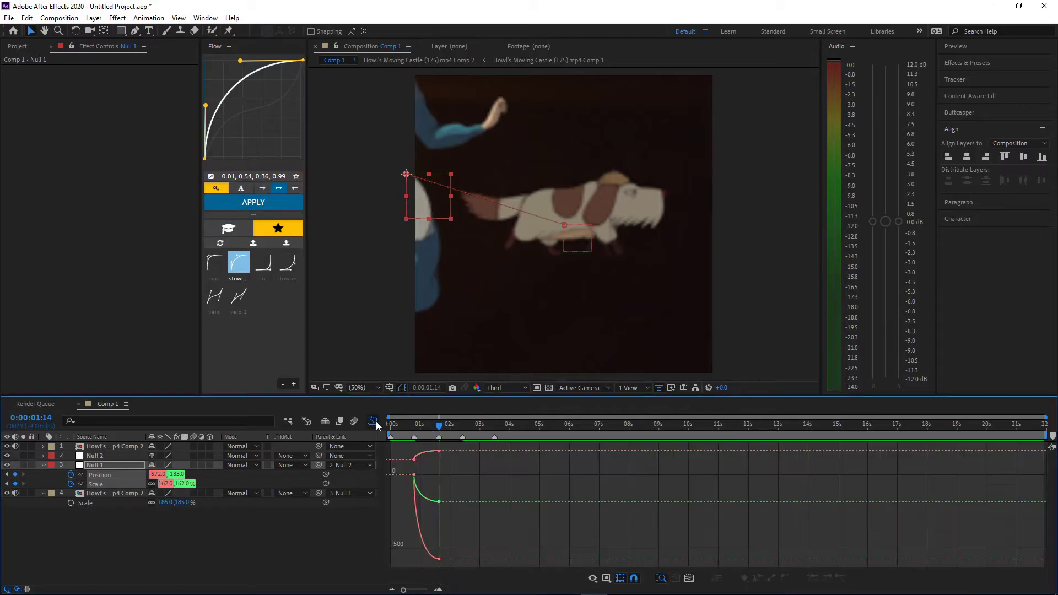
{"action": "left_click", "coordinate": [376, 421]}
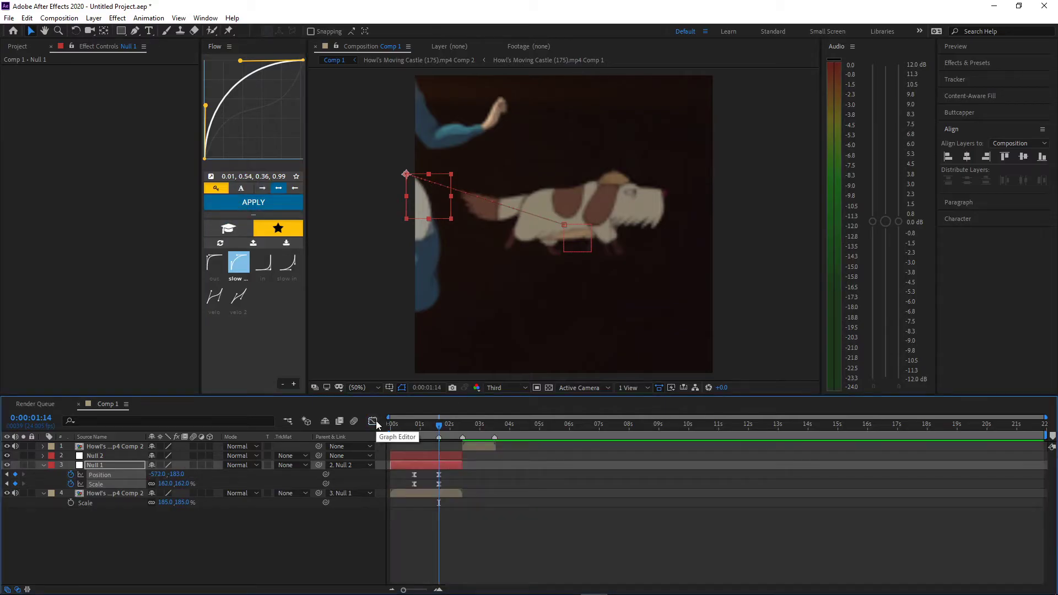
{"action": "left_click", "coordinate": [373, 421]}
{"action": "left_click", "coordinate": [373, 421]}
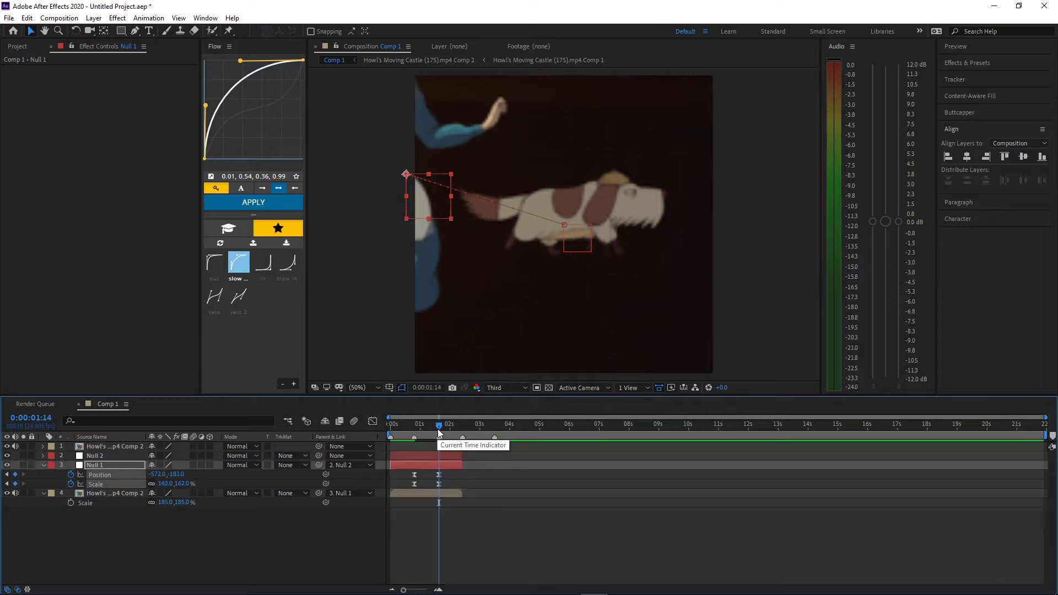
Play the composition from the beginning to check Null 1's eased move.
{"action": "key", "text": "space"}
{"action": "key", "text": "space"}
{"action": "key", "text": "Home"}
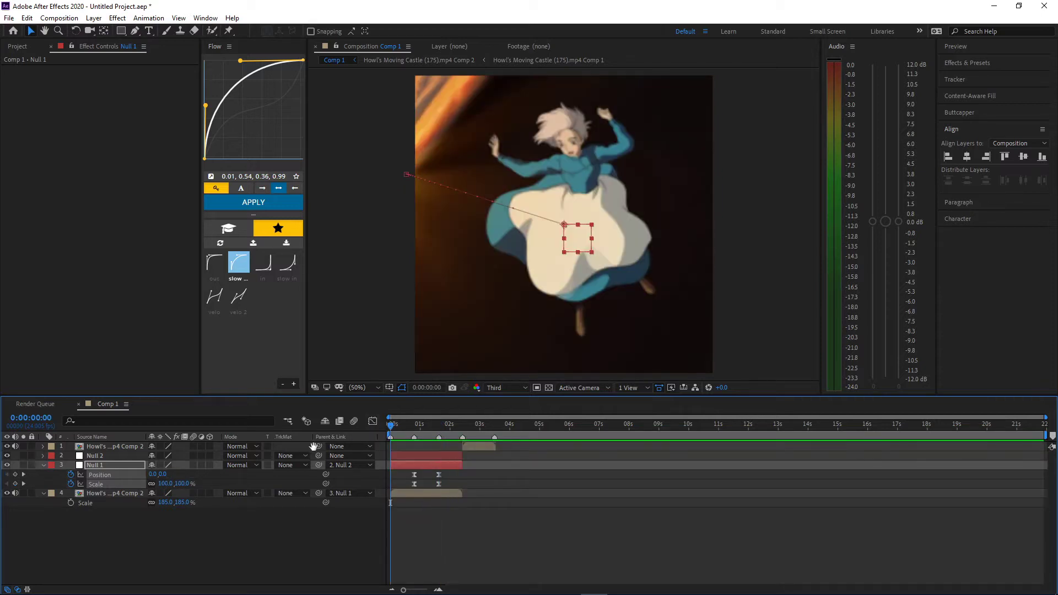
{"action": "key", "text": "space"}
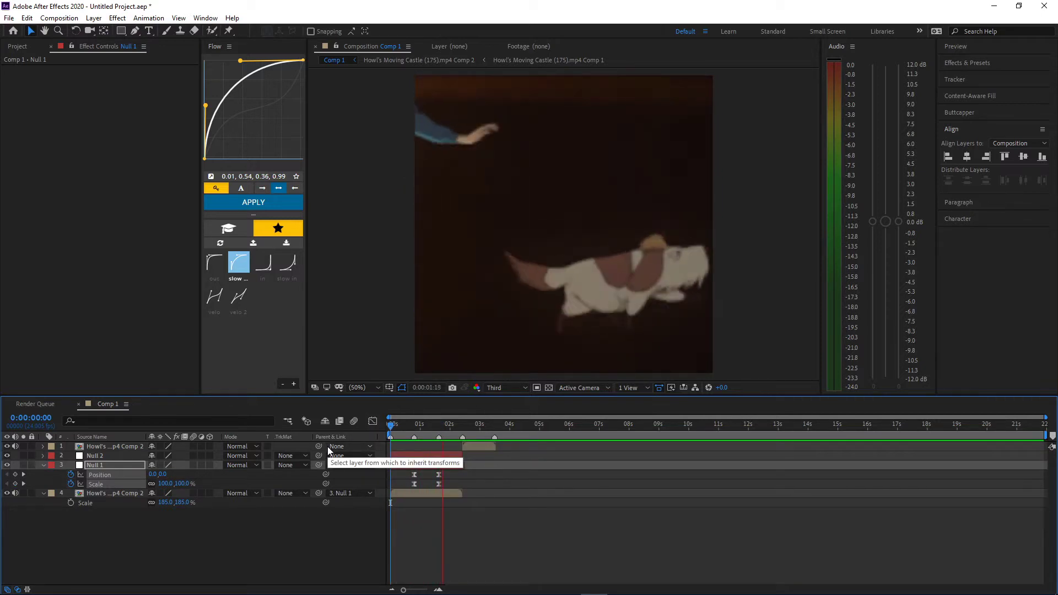
{"action": "key", "text": "space"}
Reposition Null 1 at the third marker to about -612, -5, reapply the slow ease-out curve to its keyframes and preview the move.
{"action": "key", "text": "j"}
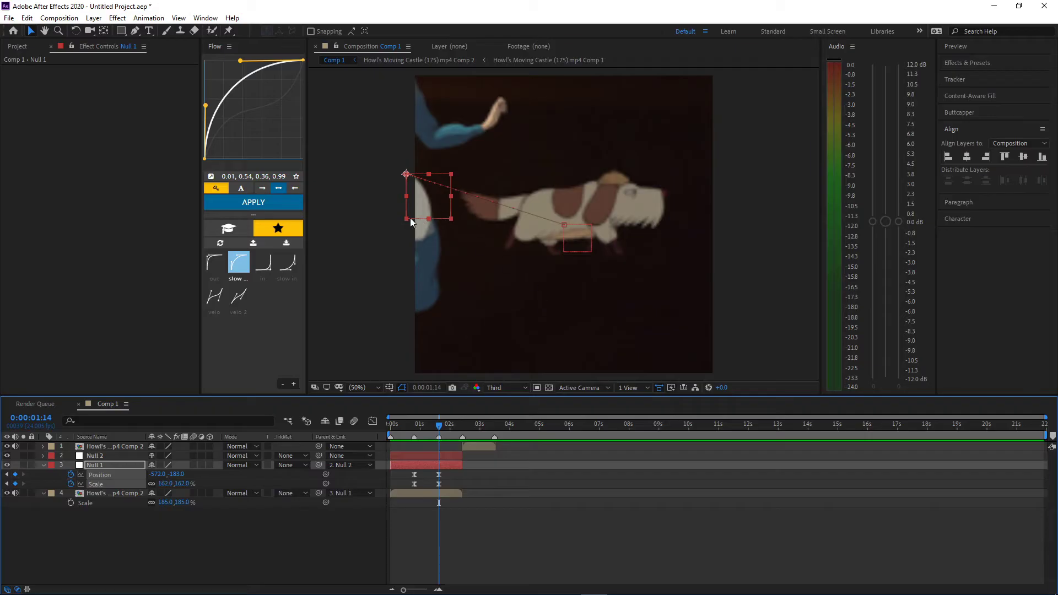
{"action": "left_click_drag", "start_coordinate": [411, 223], "coordinate": [400, 268]}
{"action": "left_click_drag", "start_coordinate": [445, 473], "coordinate": [406, 489]}
{"action": "left_click", "coordinate": [254, 204]}
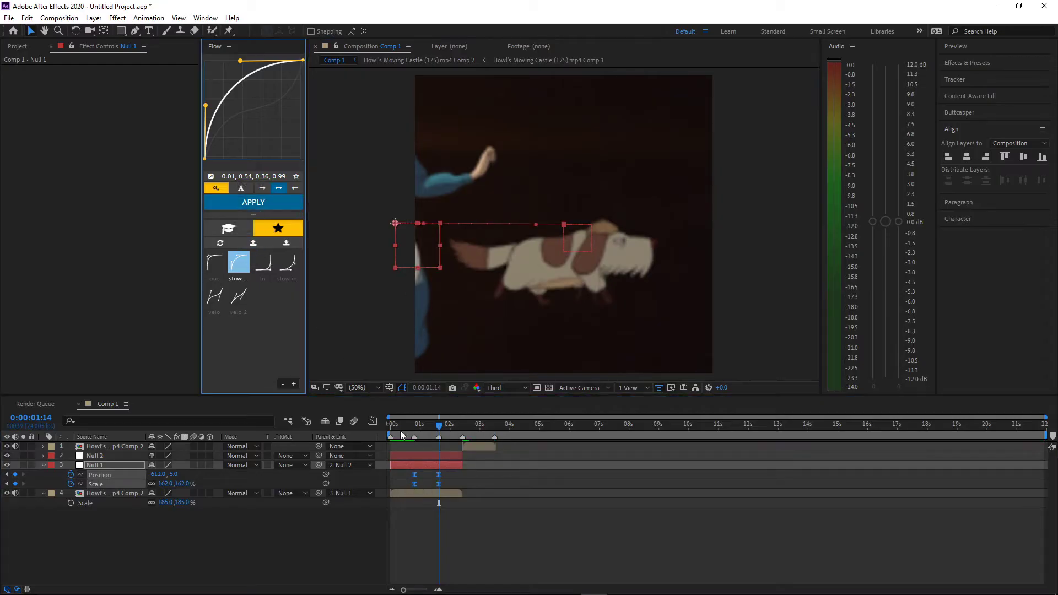
{"action": "left_click_drag", "start_coordinate": [399, 431], "coordinate": [369, 439]}
{"action": "key", "text": "space"}
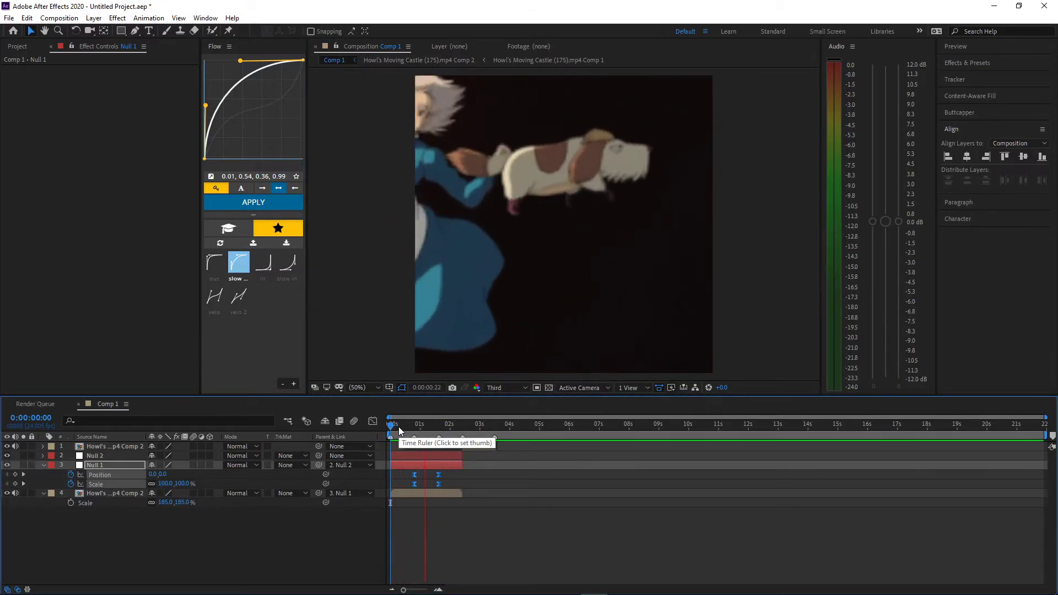
Keyframe Null 1's Position at the fourth marker, 0:00:02:08, to about 313, 319 so the girl is back in frame.
{"action": "left_click", "coordinate": [439, 427]}
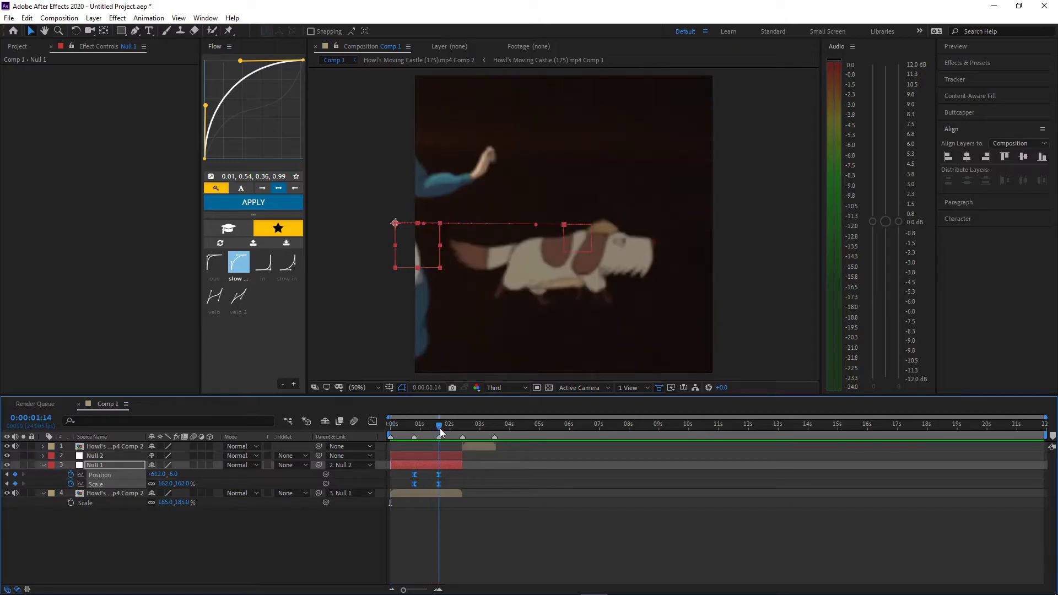
{"action": "left_click_drag", "start_coordinate": [440, 429], "coordinate": [456, 436]}
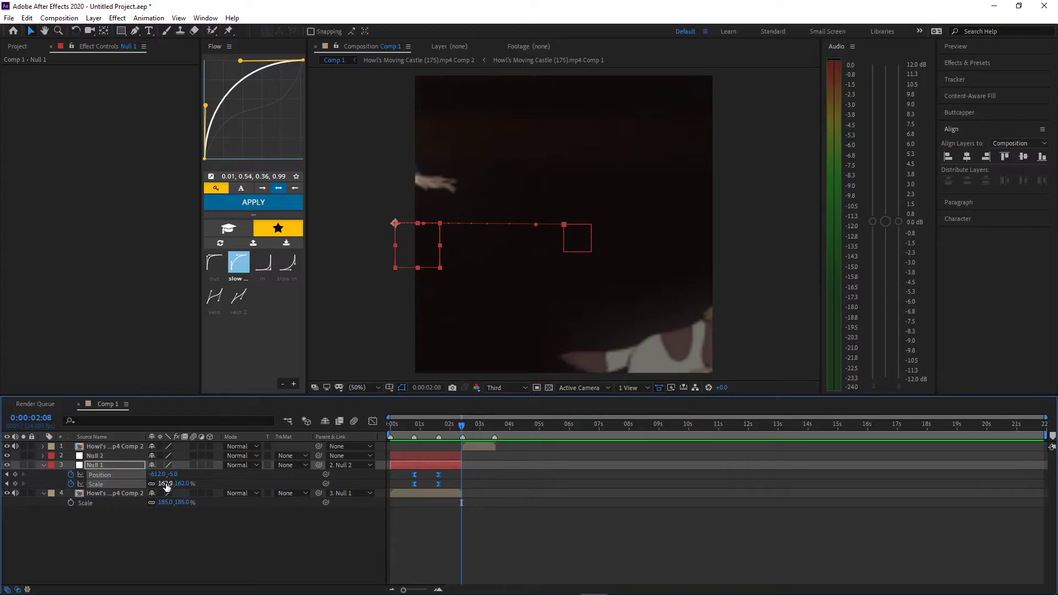
{"action": "left_click_drag", "start_coordinate": [159, 475], "coordinate": [602, 468]}
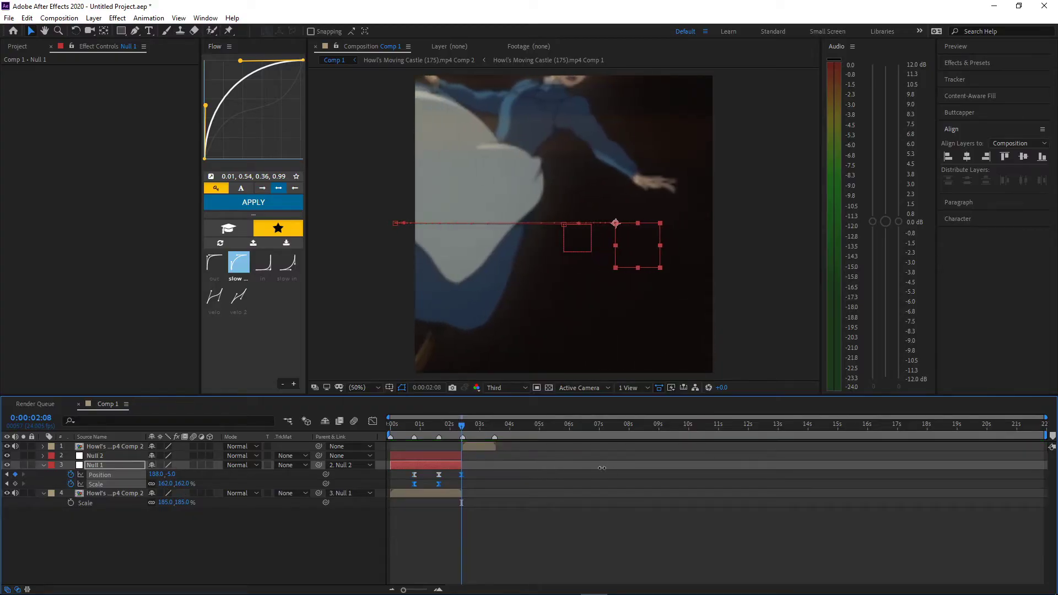
{"action": "left_click_drag", "start_coordinate": [169, 475], "coordinate": [357, 476]}
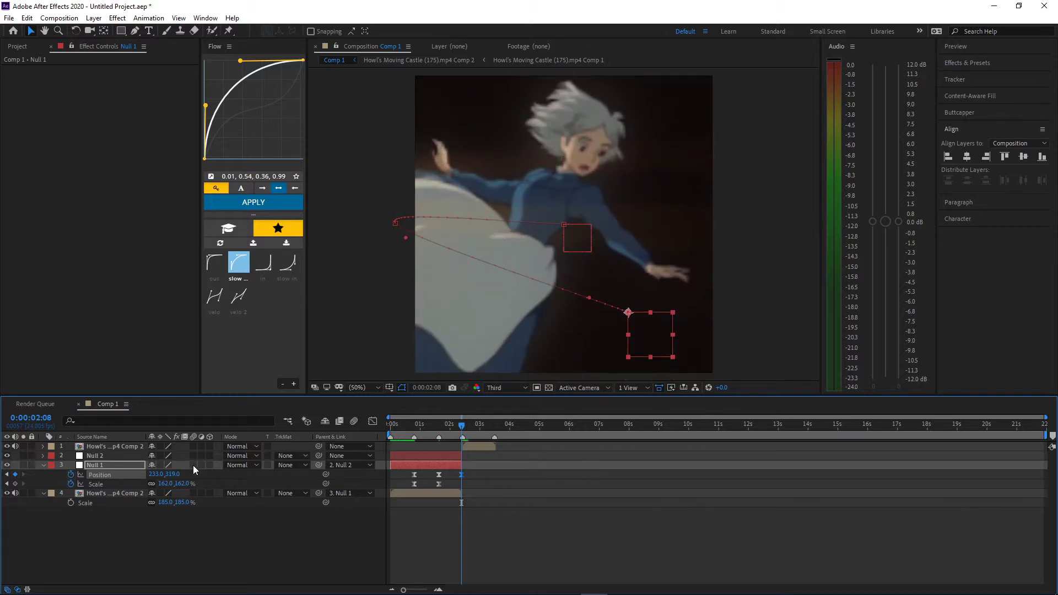
{"action": "left_click_drag", "start_coordinate": [156, 474], "coordinate": [204, 483]}
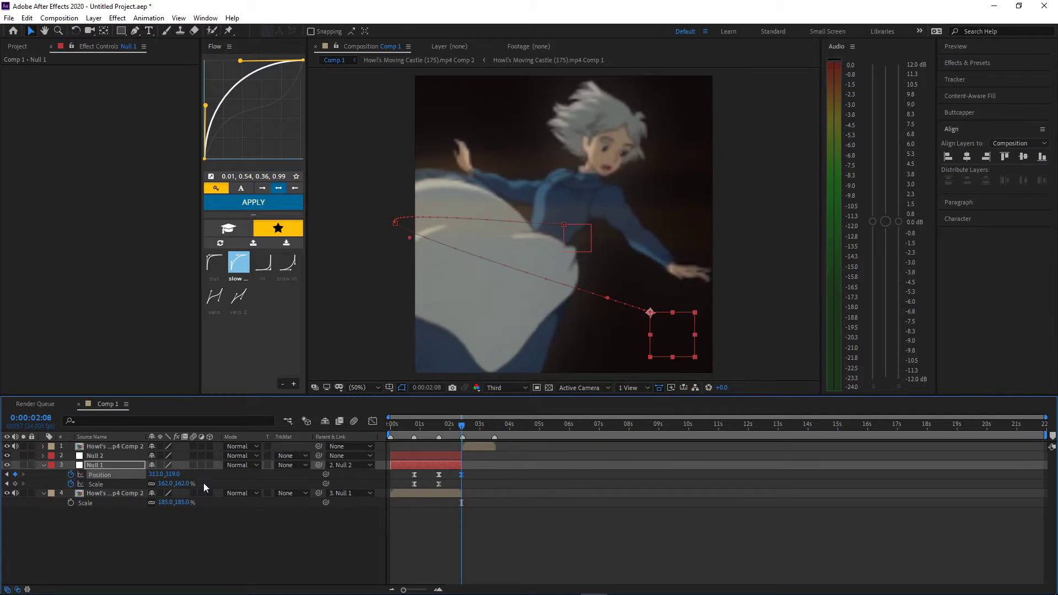
Apply the slow ease-out curve to all of Null 1's Position and Scale keyframes and preview from the start.
{"action": "left_click_drag", "start_coordinate": [470, 471], "coordinate": [407, 485]}
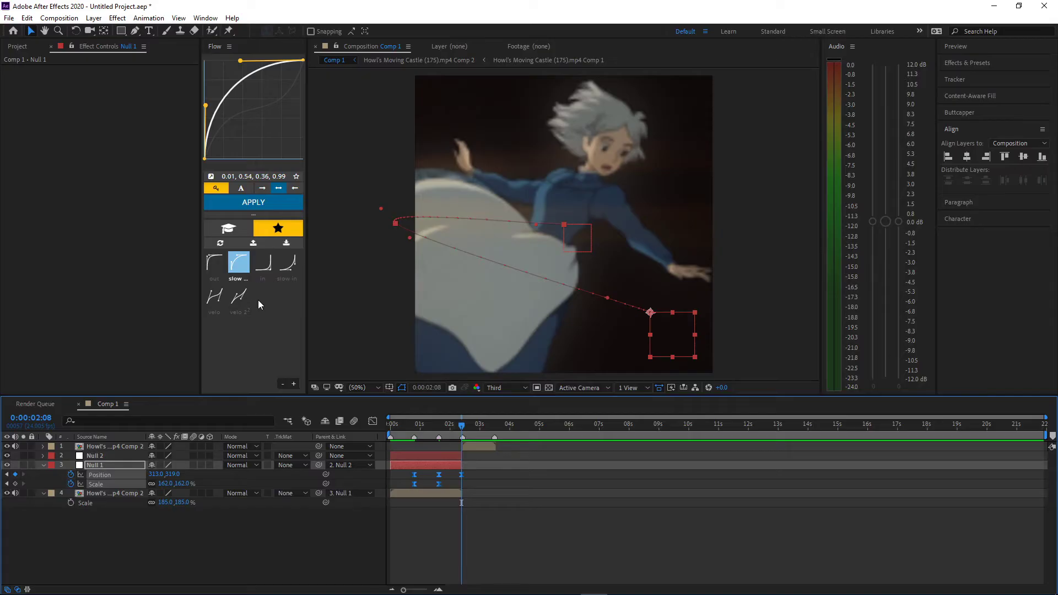
{"action": "left_click", "coordinate": [244, 205]}
{"action": "key", "text": "space"}
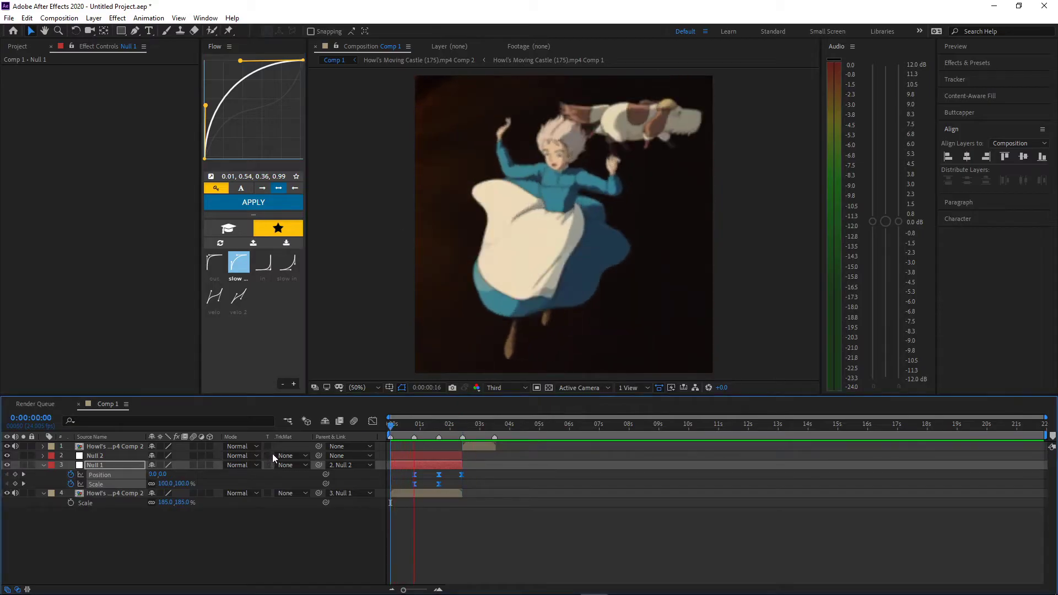
{"action": "key", "text": "space"}
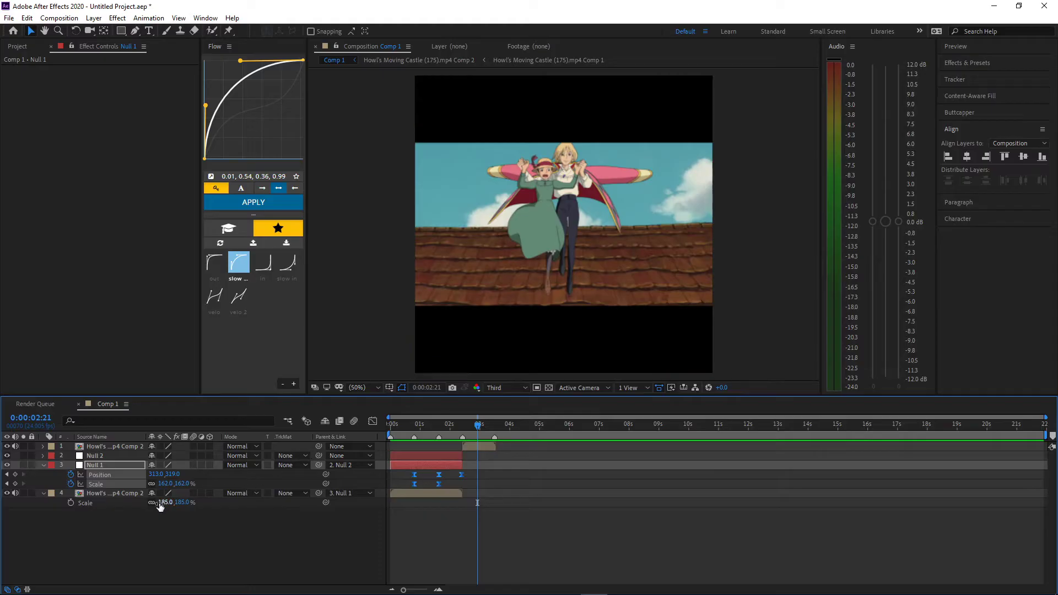
Enable motion blur on the first clip and for the composition, and play the blurred moves from the start.
{"action": "left_click", "coordinate": [193, 493]}
{"action": "left_click", "coordinate": [353, 421]}
{"action": "mouse_move", "coordinate": [471, 424]}
{"action": "left_mouse_down"}
{"action": "mouse_move", "coordinate": [431, 424]}
{"action": "mouse_move", "coordinate": [461, 427]}
{"action": "left_mouse_up"}
{"action": "key", "text": "space"}
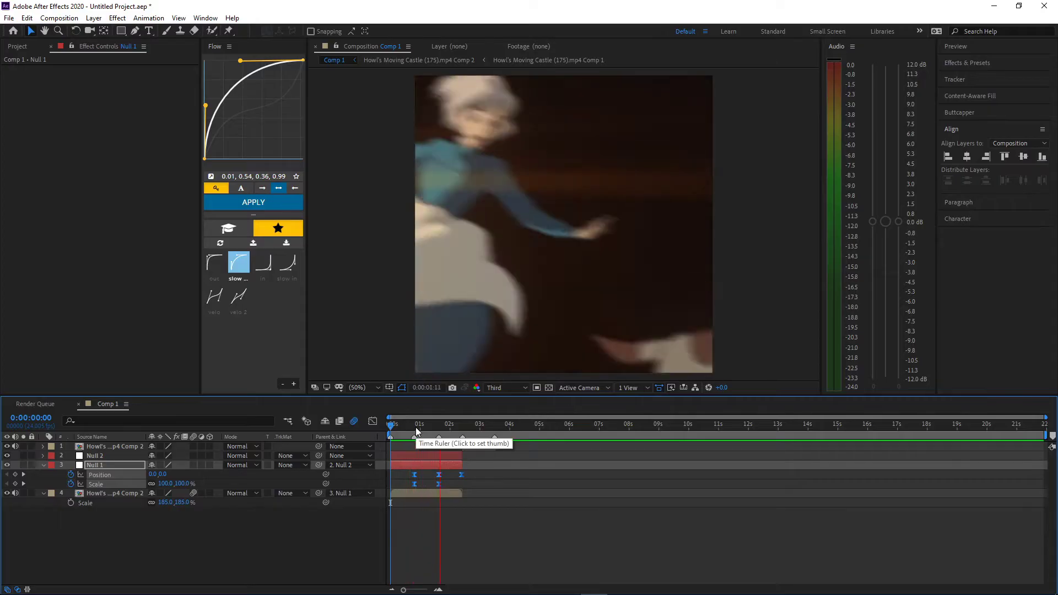
{"action": "key", "text": "space"}
{"action": "key", "text": "space"}
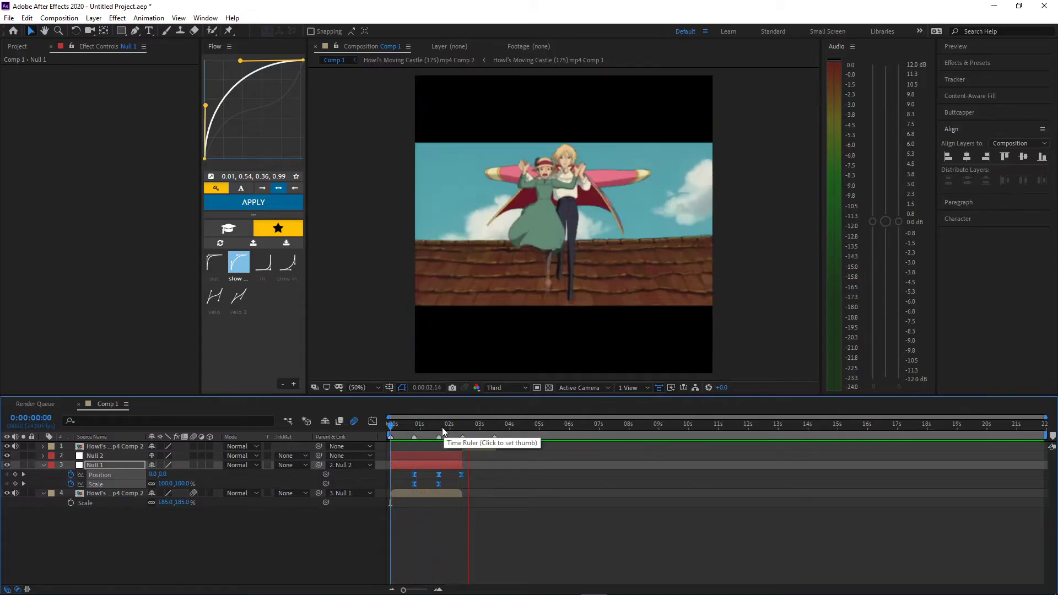
Keyframe Null 2's Position at the third marker, 0:00:01:14, and shift its X position to about -359 at 0:00:02:07.
{"action": "left_click", "coordinate": [442, 427]}
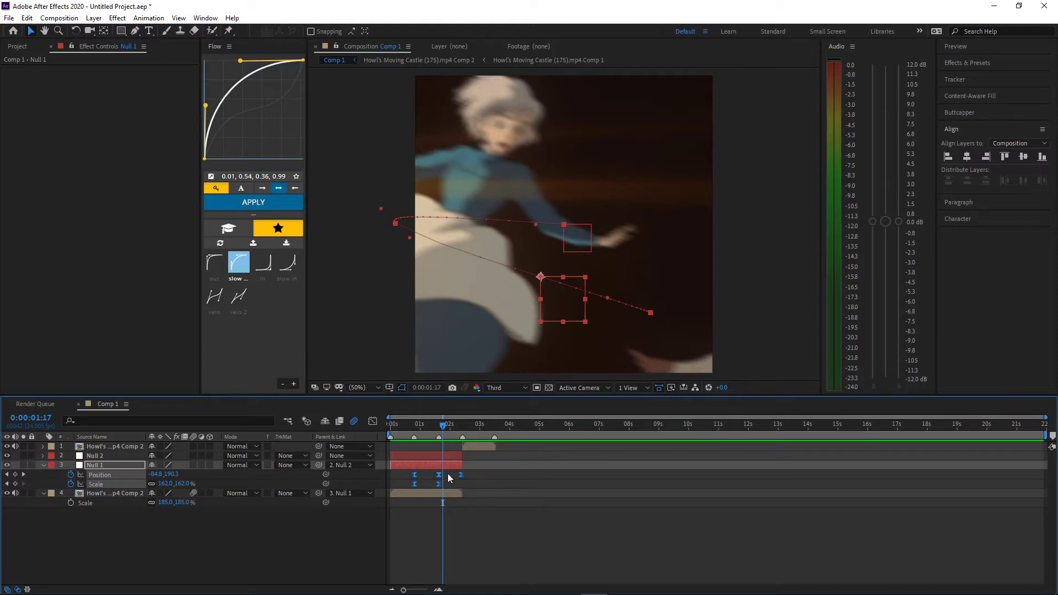
{"action": "left_click", "coordinate": [449, 475]}
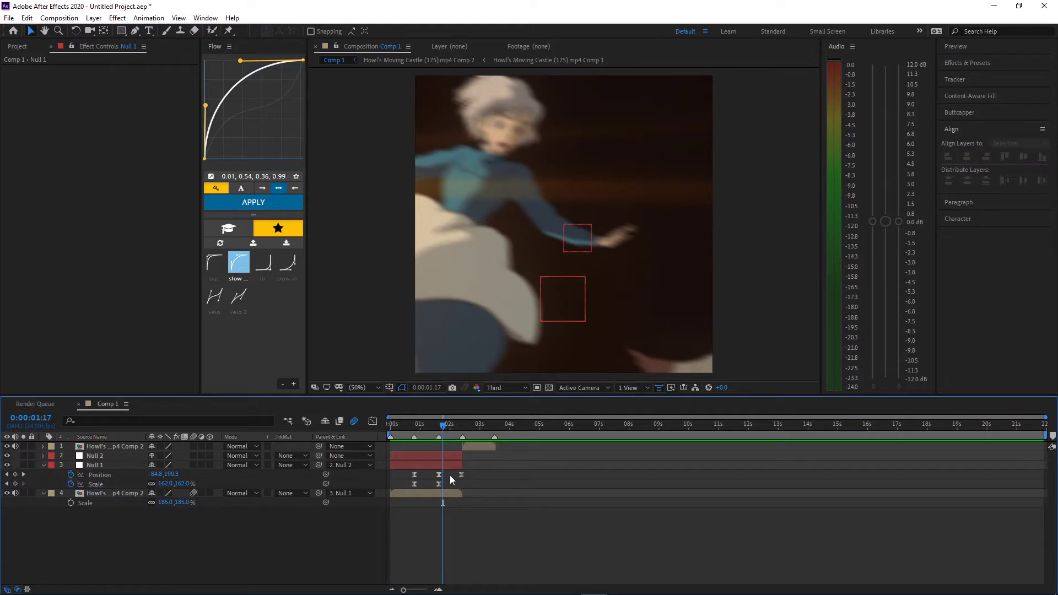
{"action": "left_click", "coordinate": [442, 454]}
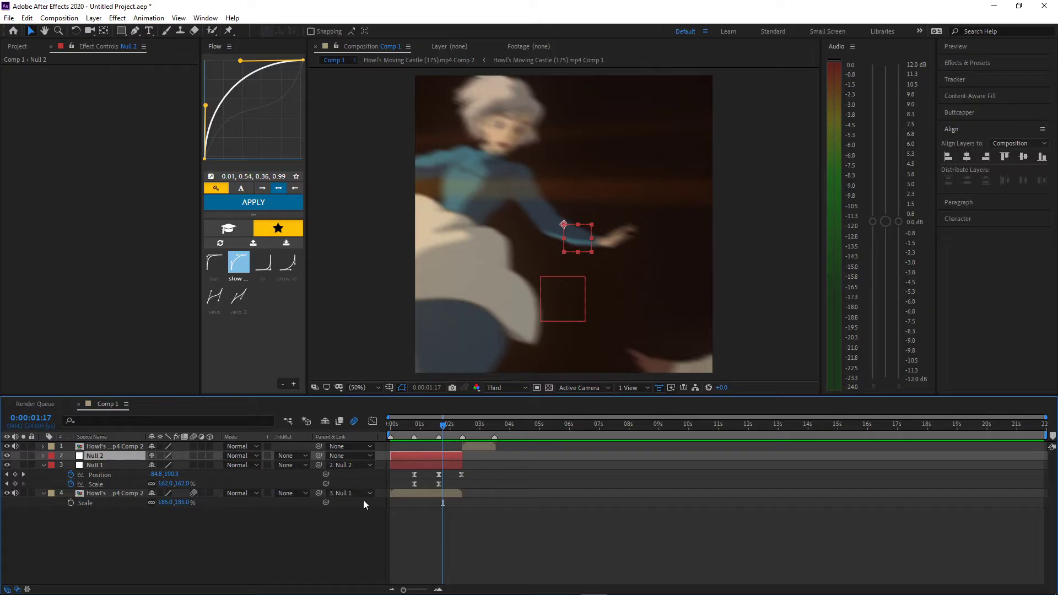
{"action": "key", "text": "p"}
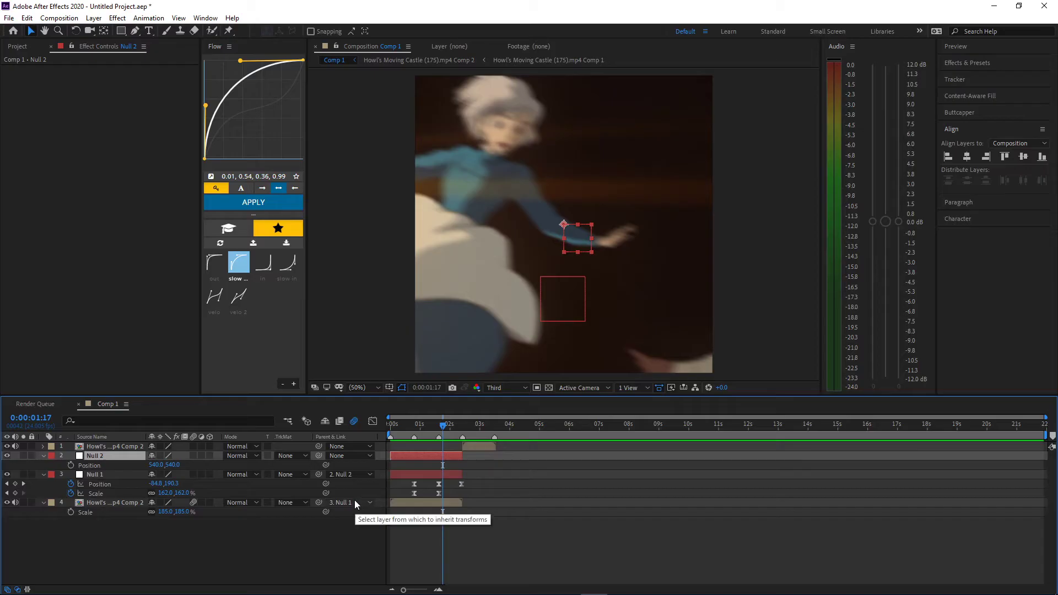
{"action": "left_click", "coordinate": [70, 465]}
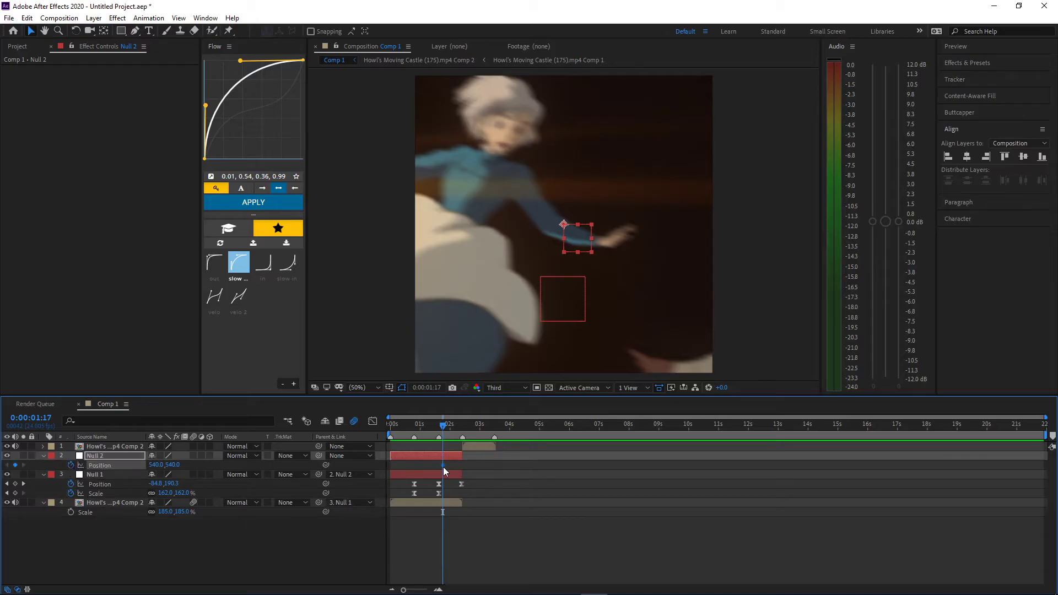
{"action": "left_click", "coordinate": [459, 424]}
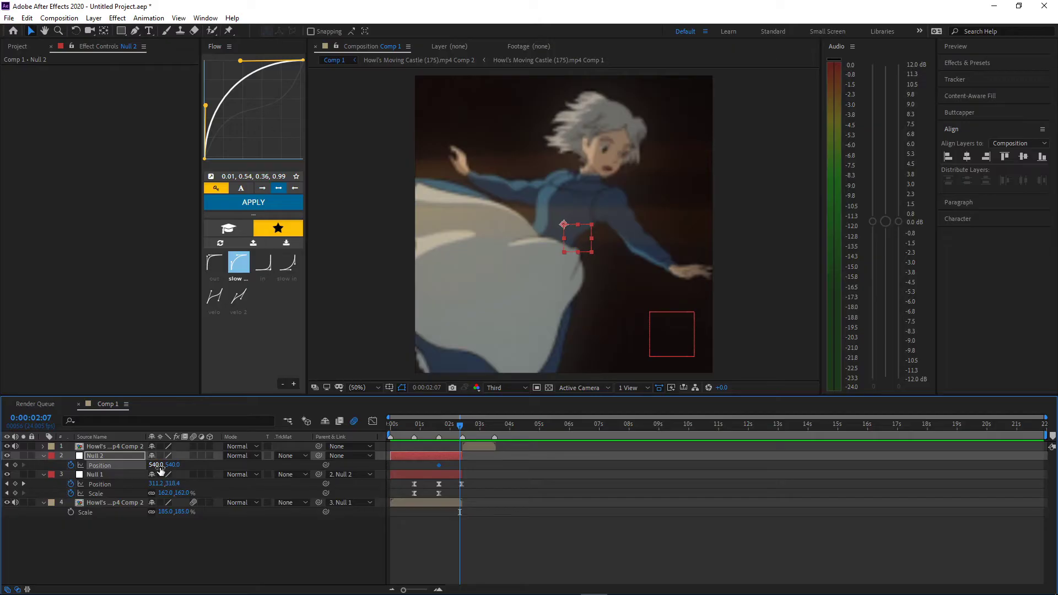
{"action": "left_click_drag", "start_coordinate": [160, 468], "coordinate": [68, 473]}
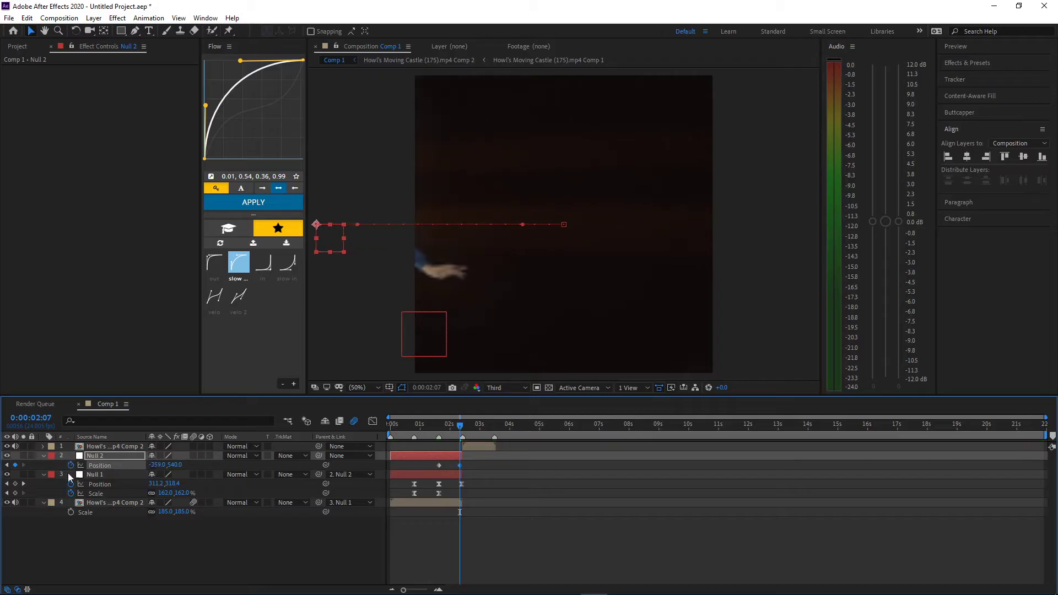
Move Null 2's last Position keyframe to the fourth marker, apply the saved "in" curve to both keyframes and preview the exit move.
{"action": "left_click", "coordinate": [465, 468]}
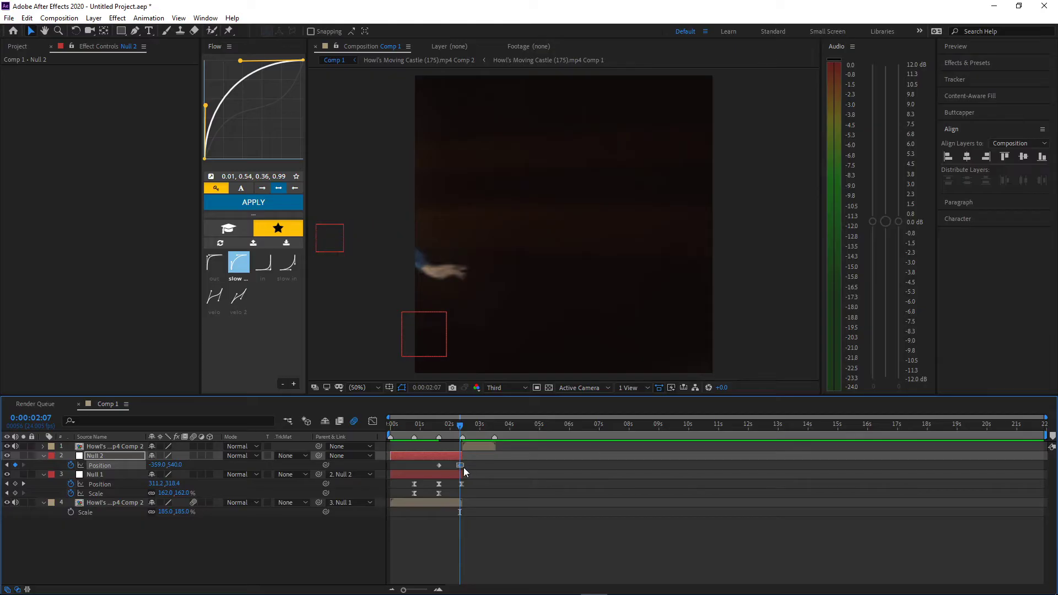
{"action": "left_click_drag", "start_coordinate": [459, 465], "coordinate": [428, 468]}
{"action": "left_click", "coordinate": [262, 264]}
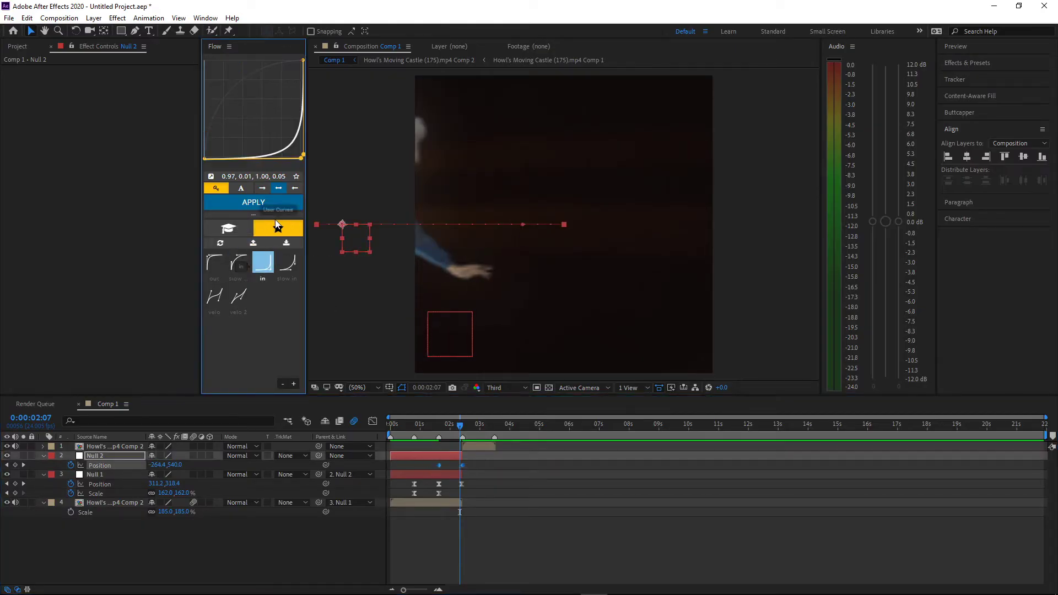
{"action": "left_click", "coordinate": [253, 202]}
{"action": "key", "text": "space"}
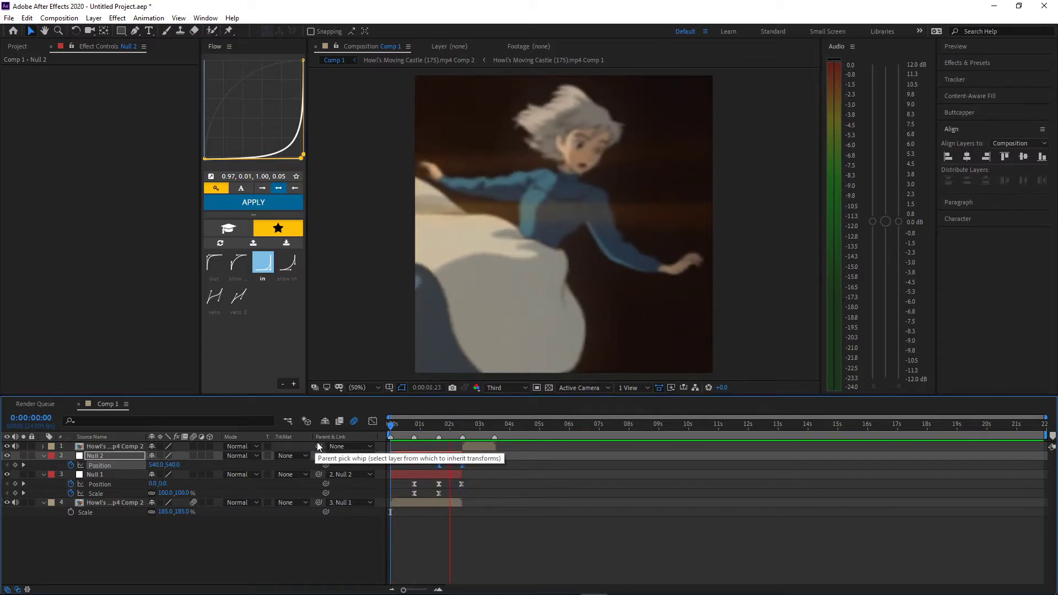
{"action": "left_click", "coordinate": [482, 432]}
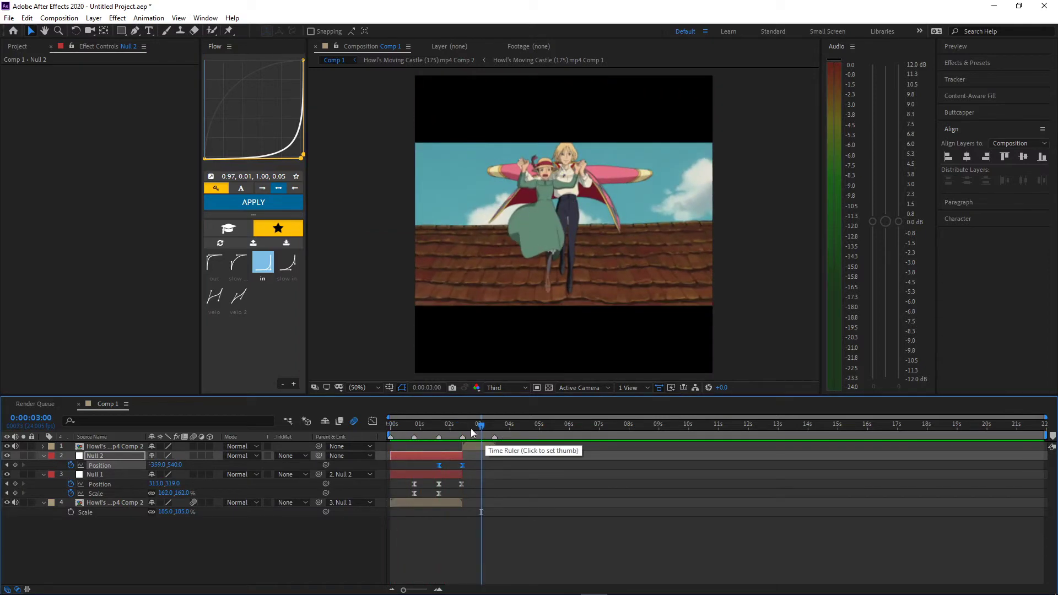
Add a null object for the second clip, split it at the clip's start (0:00:02:09) and end (0:00:03:11), and delete the trailing piece.
{"action": "left_click_drag", "start_coordinate": [473, 422], "coordinate": [467, 429]}
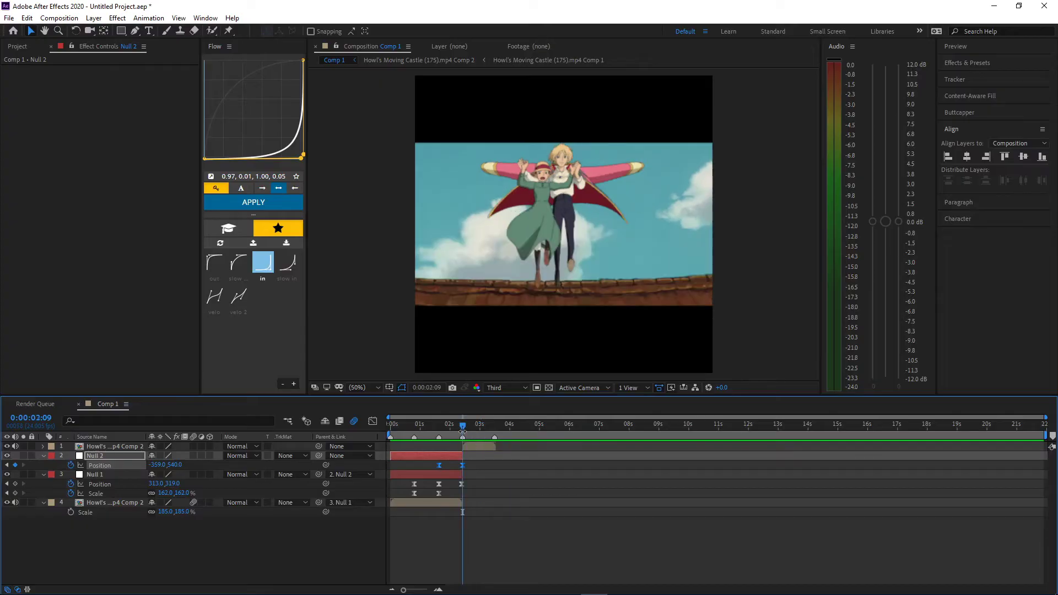
{"action": "left_click", "coordinate": [468, 444]}
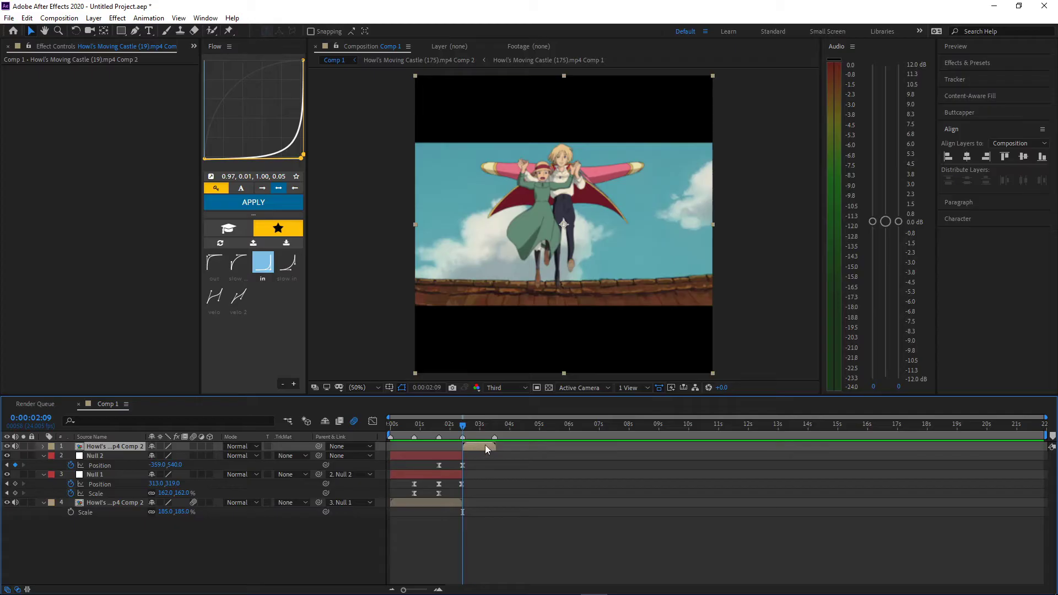
{"action": "key", "text": "ctrl+alt+shift+y"}
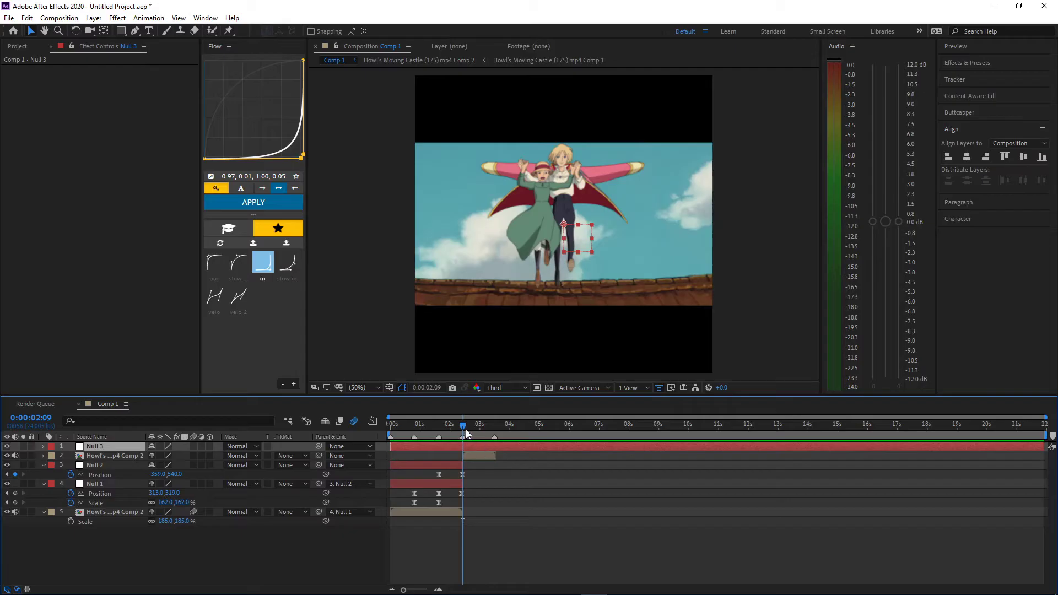
{"action": "key", "text": "ctrl+shift+d"}
{"action": "left_click", "coordinate": [493, 425]}
{"action": "key", "text": "ctrl+shift+d"}
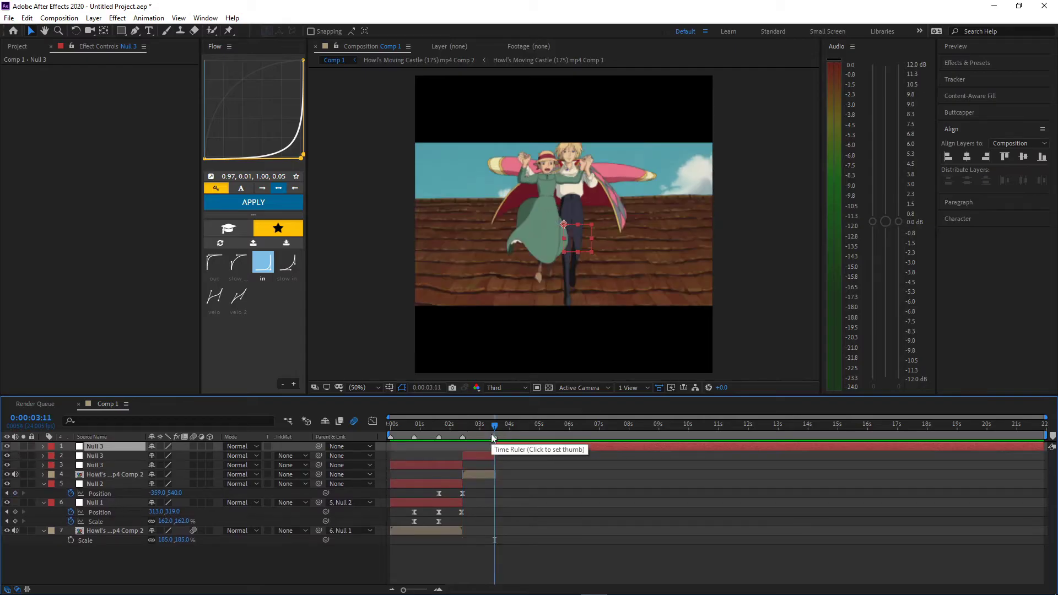
{"action": "key", "text": "Delete"}
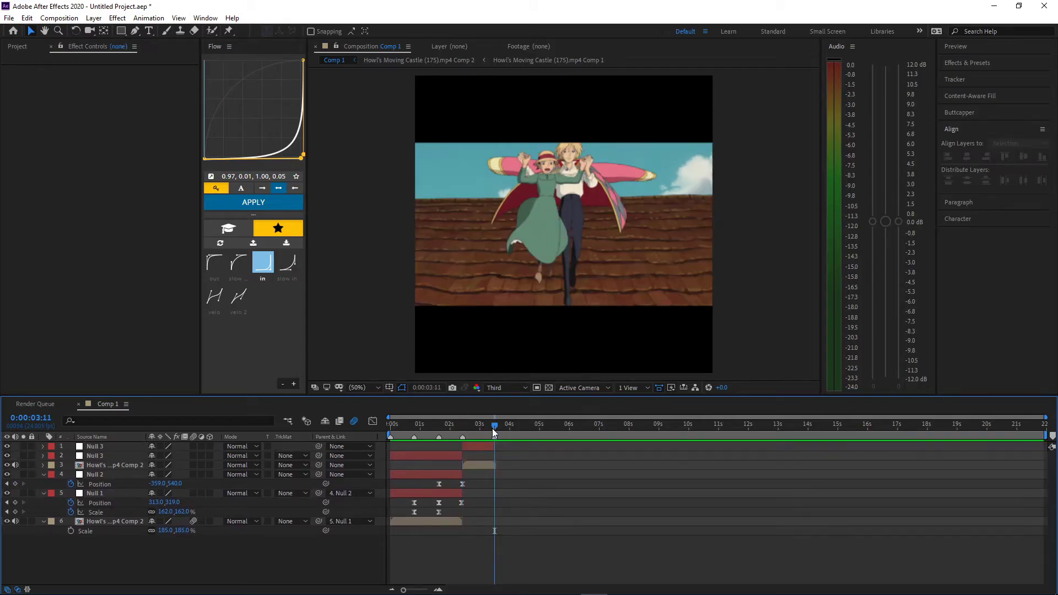
{"action": "left_click", "coordinate": [491, 427]}
{"action": "key", "text": "KP_Multiply"}
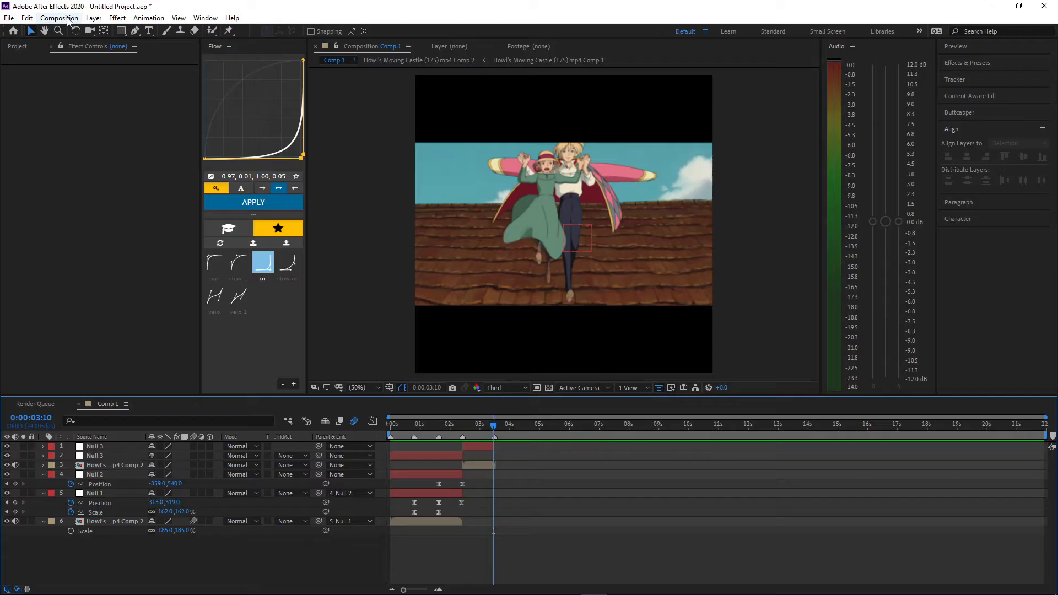
{"action": "left_click", "coordinate": [94, 19]}
{"action": "mouse_move", "coordinate": [119, 33]}
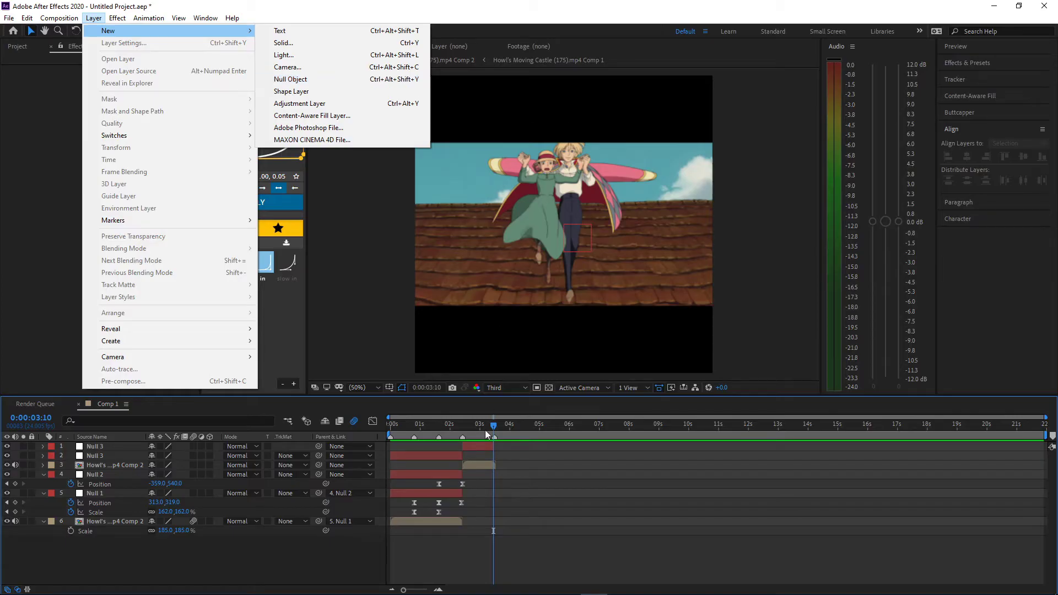
{"action": "left_click", "coordinate": [479, 507]}
{"action": "left_click_drag", "start_coordinate": [470, 427], "coordinate": [472, 444]}
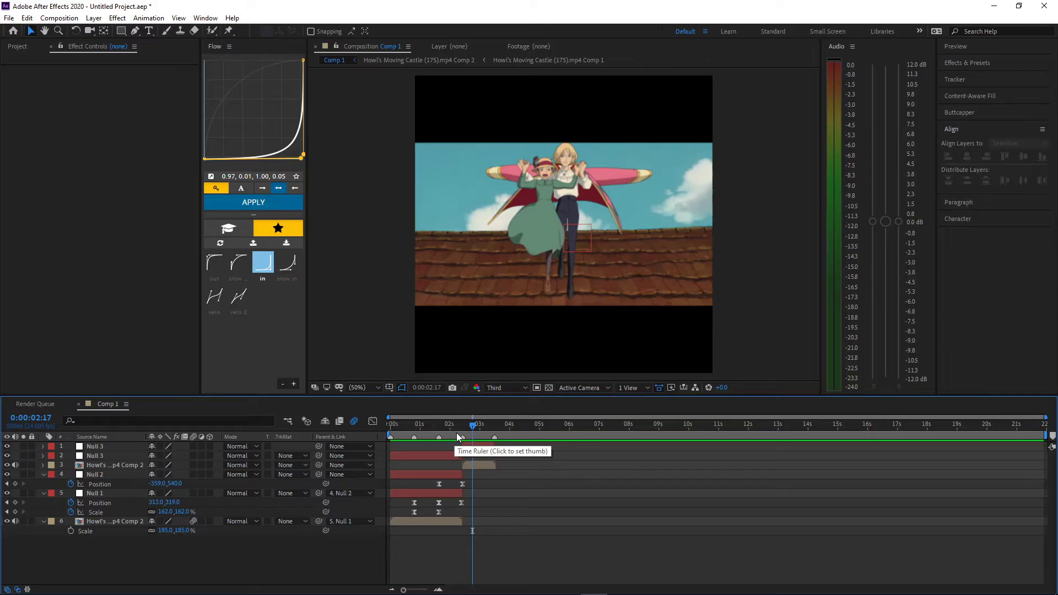
{"action": "key", "text": "ctrl+alt+shift+y"}
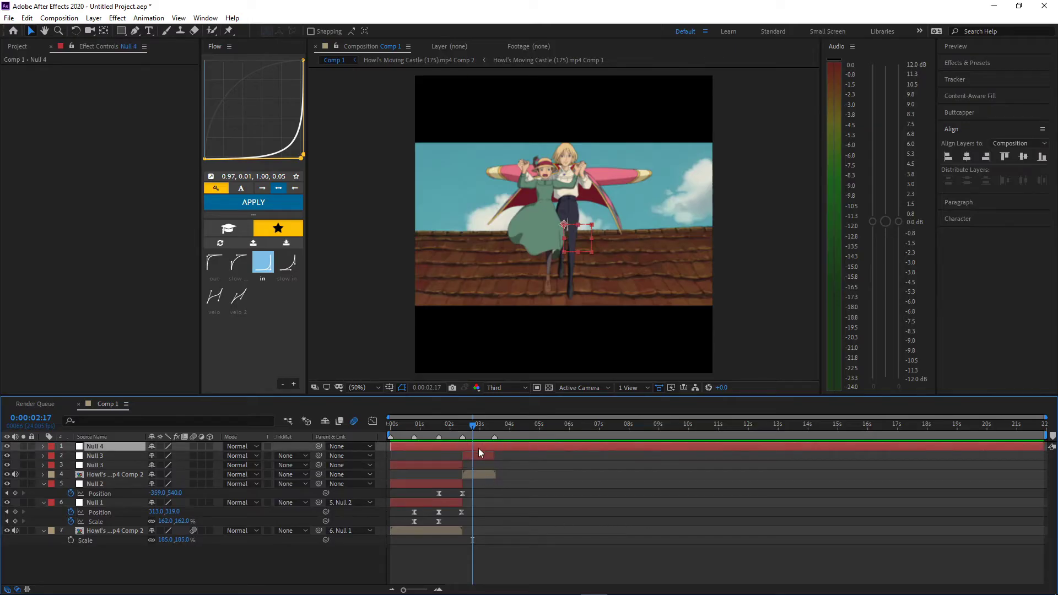
{"action": "key", "text": "Delete"}
Keyframe the Position of the Null 3 piece above the second clip at 0:00:02:09 and at 0:00:03:10.
{"action": "left_click", "coordinate": [478, 448]}
{"action": "left_click", "coordinate": [465, 426]}
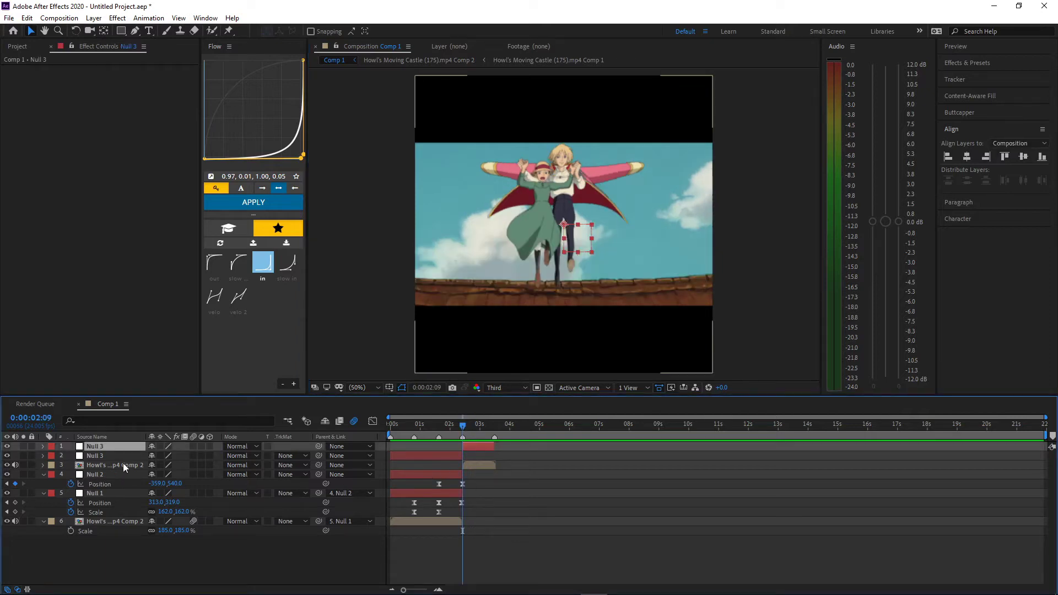
{"action": "key", "text": "alt+shift+p"}
{"action": "left_click", "coordinate": [493, 426]}
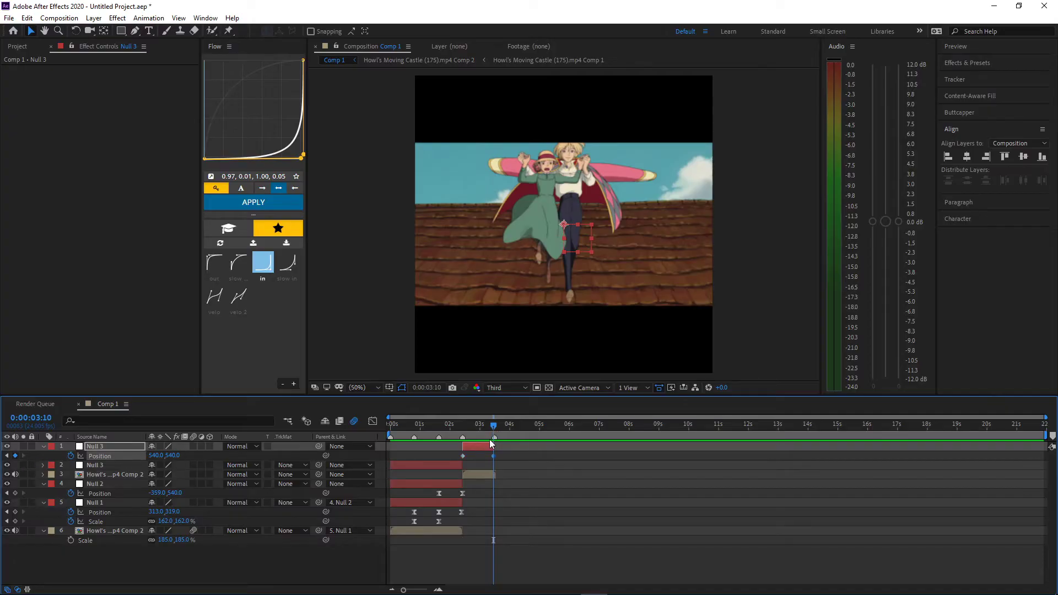
{"action": "left_click", "coordinate": [463, 430]}
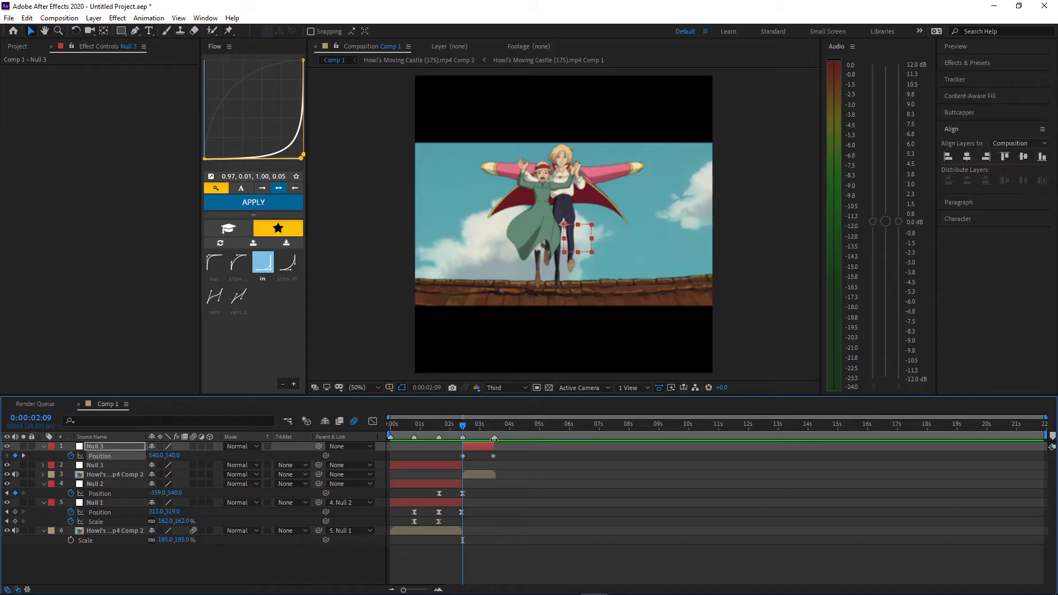
{"action": "left_click", "coordinate": [494, 427]}
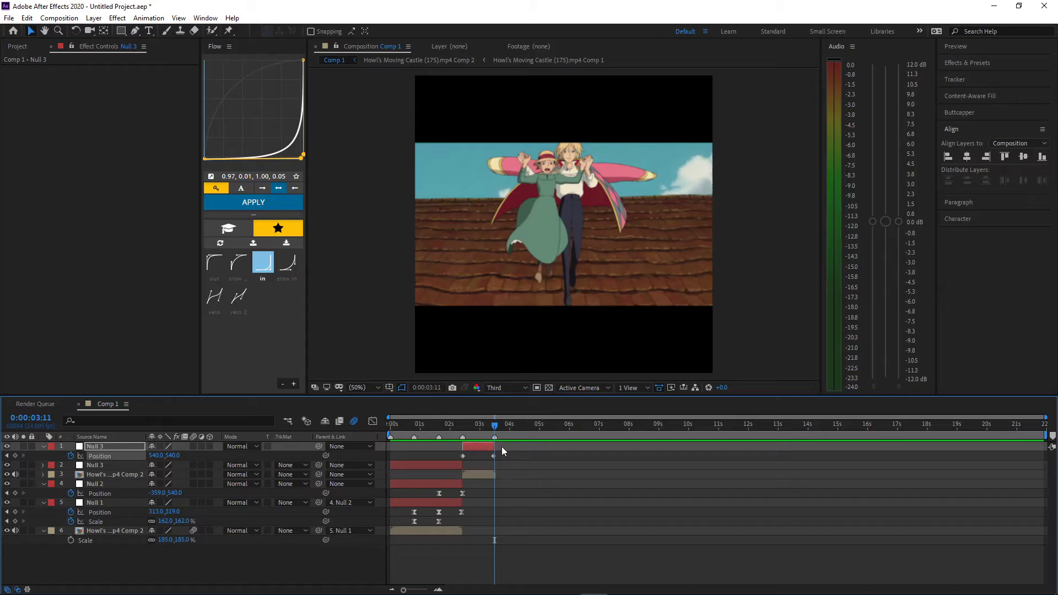
Move Null 3's last Position keyframe onto the fifth marker at 0:00:03:11.
{"action": "key", "text": "equal"}
{"action": "key", "text": "equal"}
{"action": "key", "text": "equal"}
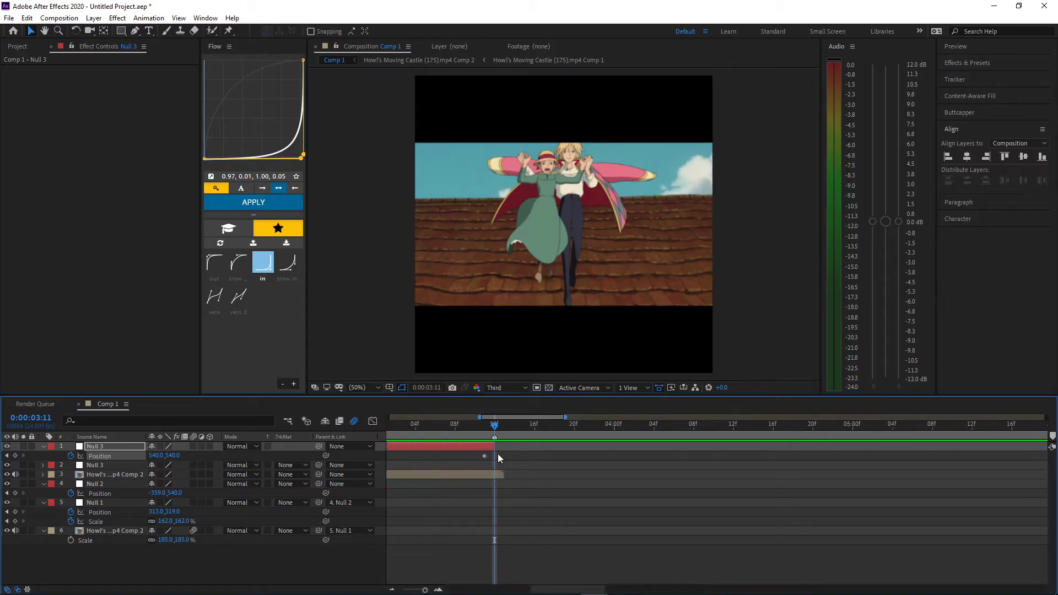
{"action": "left_click_drag", "start_coordinate": [495, 447], "coordinate": [566, 440]}
{"action": "key", "text": "minus"}
{"action": "key", "text": "space"}
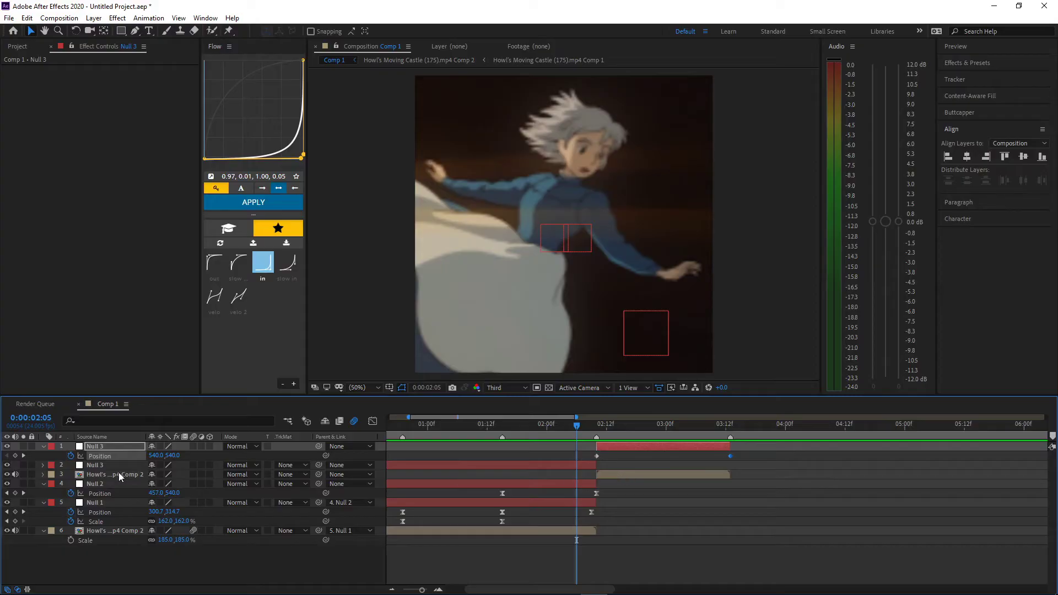
Place the second clip directly below the trimmed Null 3 and delete the leftover earlier piece of Null 3.
{"action": "left_click_drag", "start_coordinate": [118, 472], "coordinate": [119, 461]}
{"action": "left_click", "coordinate": [420, 475]}
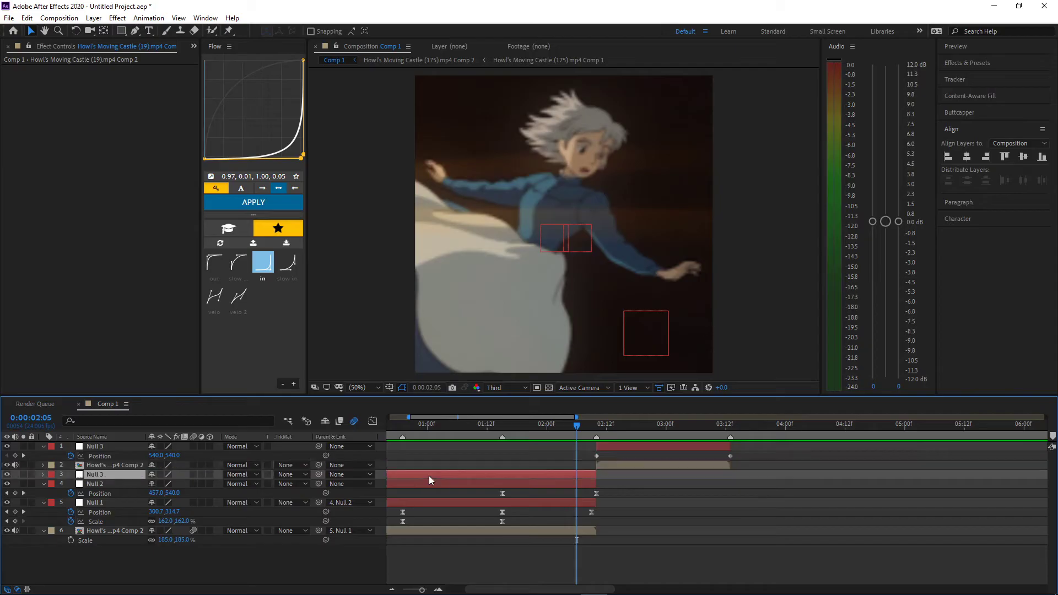
{"action": "key", "text": "Delete"}
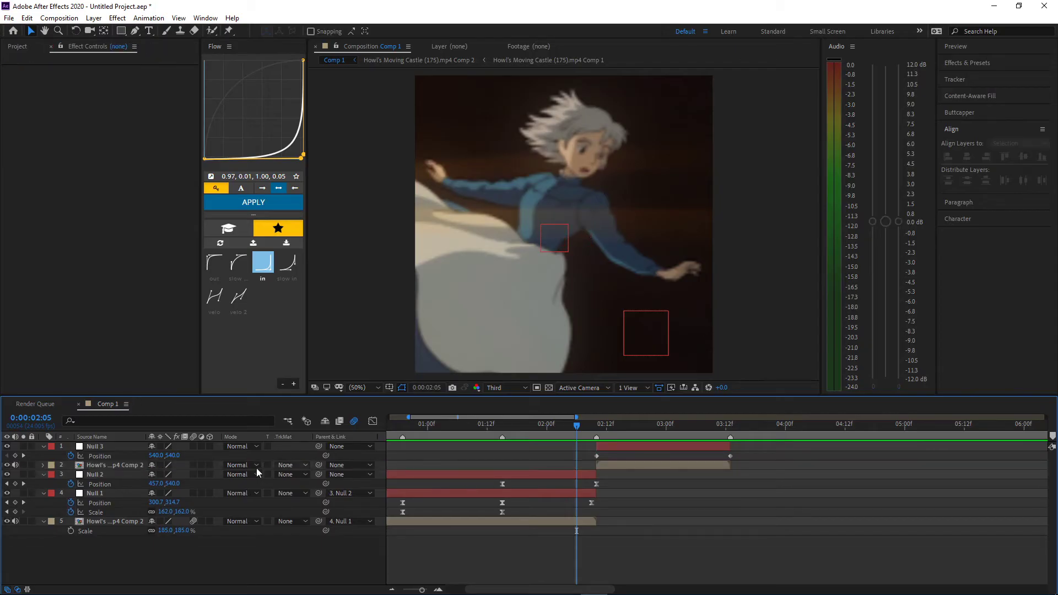
Parent the second clip to Null 3 and scale the clip up to 186%.
{"action": "left_click", "coordinate": [596, 426]}
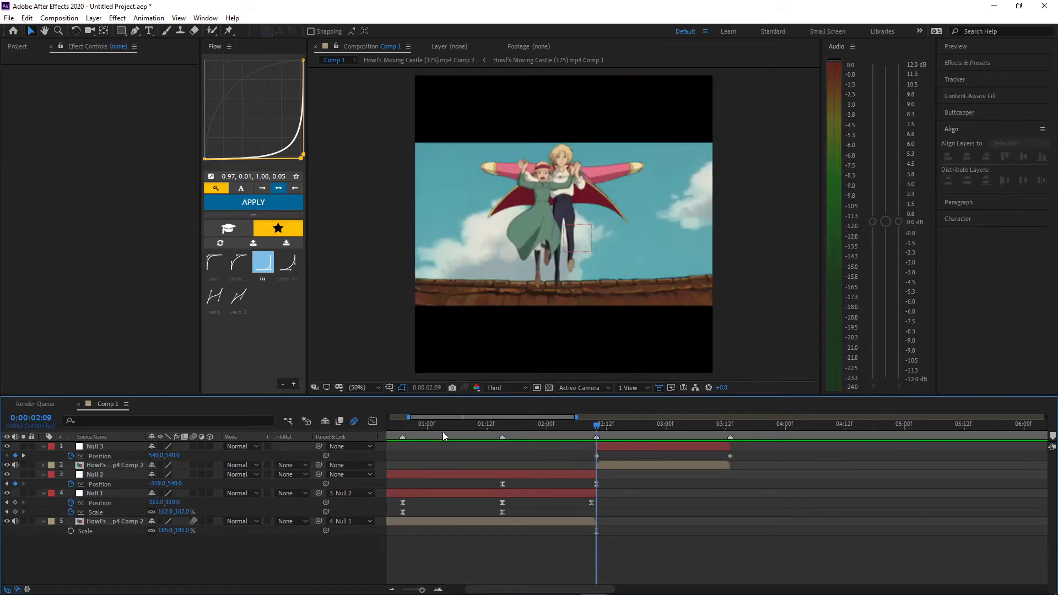
{"action": "left_click_drag", "start_coordinate": [191, 441], "coordinate": [114, 447]}
{"action": "left_click", "coordinate": [654, 466]}
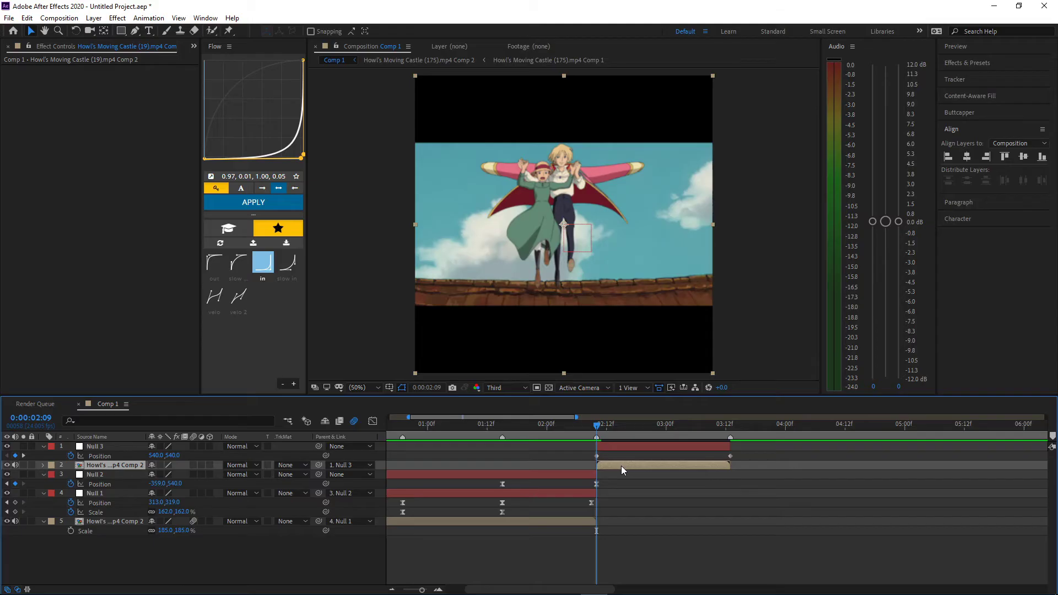
{"action": "key", "text": "s"}
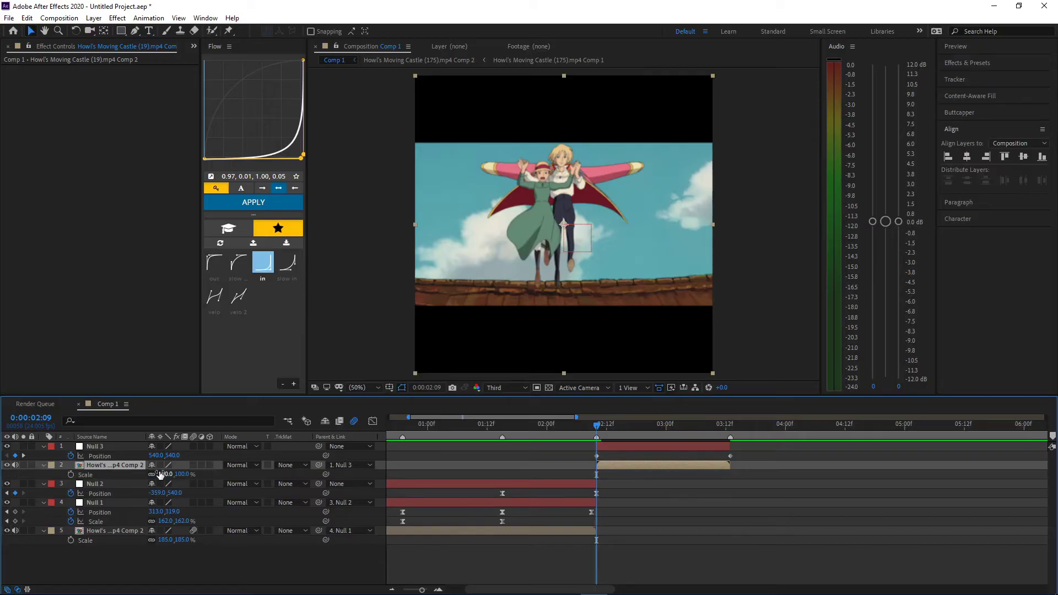
{"action": "left_click_drag", "start_coordinate": [161, 474], "coordinate": [215, 481]}
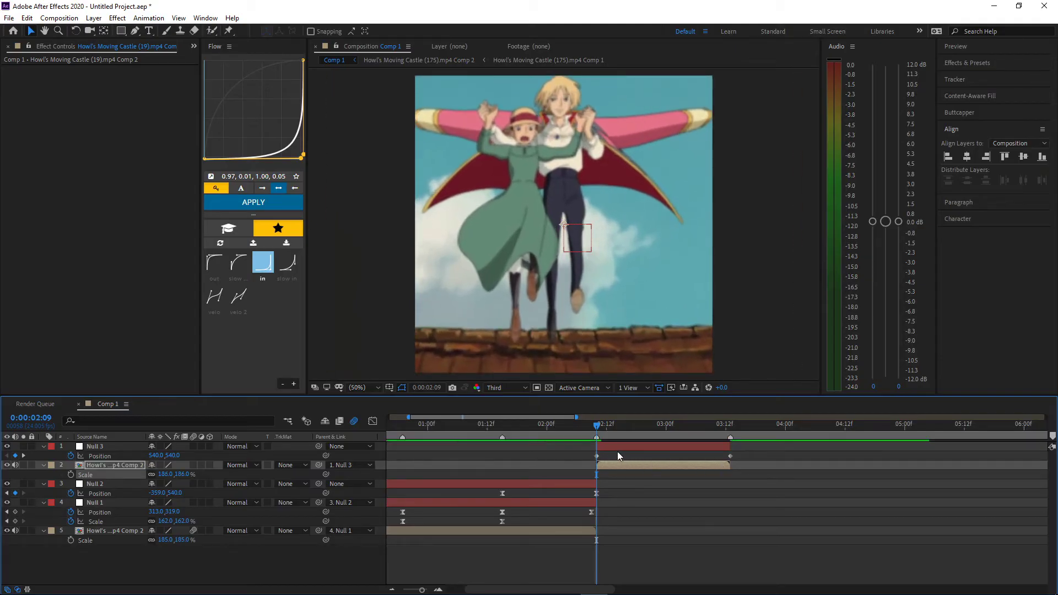
Set Null 3's X position to 993 at the fourth marker and apply the saved "out" curve to both Position keyframes.
{"action": "left_click", "coordinate": [600, 448]}
{"action": "left_click_drag", "start_coordinate": [164, 455], "coordinate": [390, 520]}
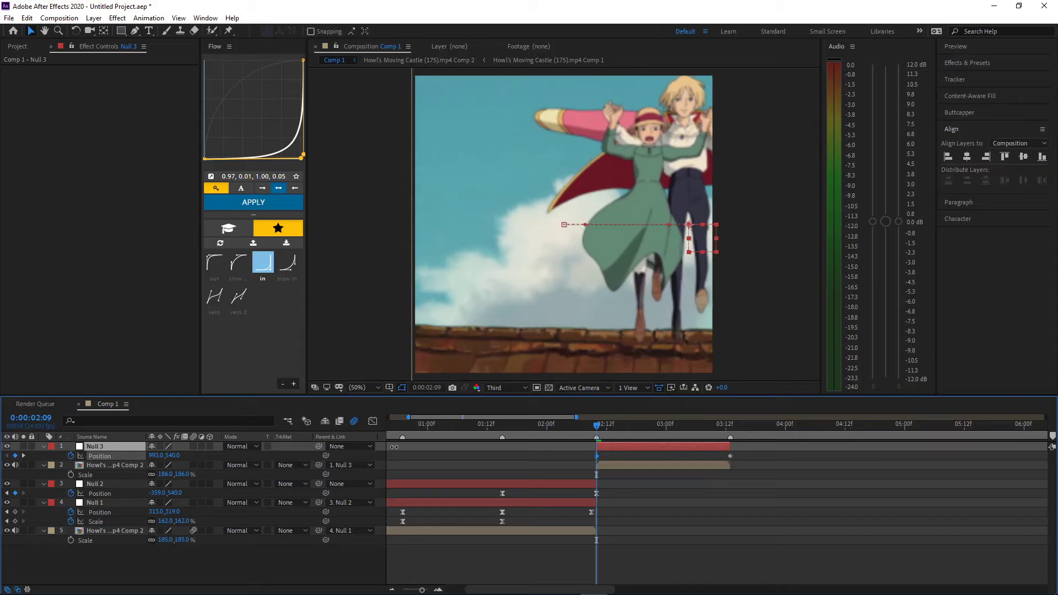
{"action": "left_click_drag", "start_coordinate": [747, 450], "coordinate": [581, 458]}
{"action": "left_click", "coordinate": [215, 262]}
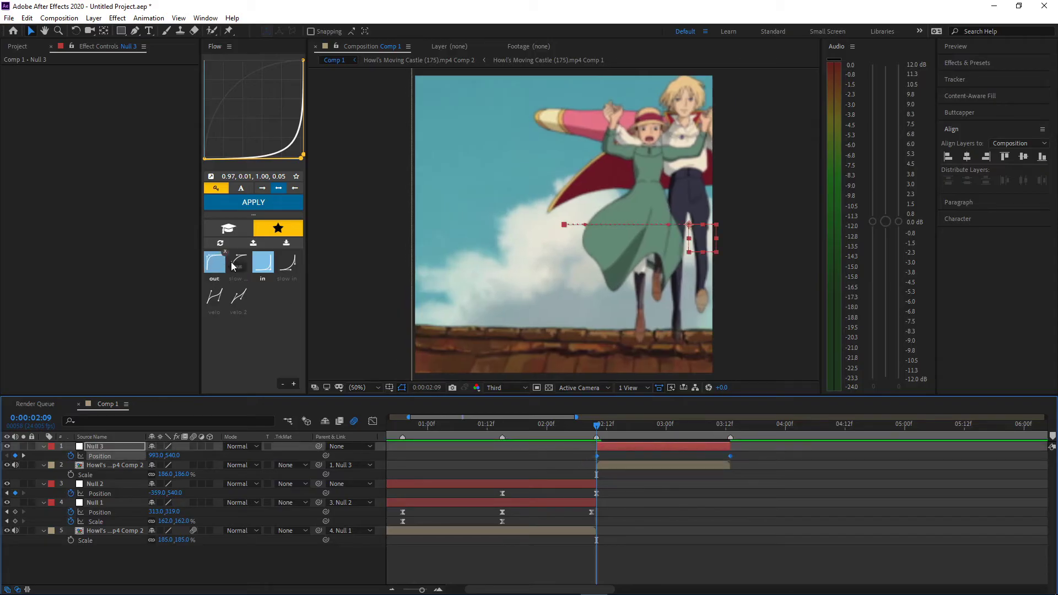
{"action": "left_click", "coordinate": [232, 203]}
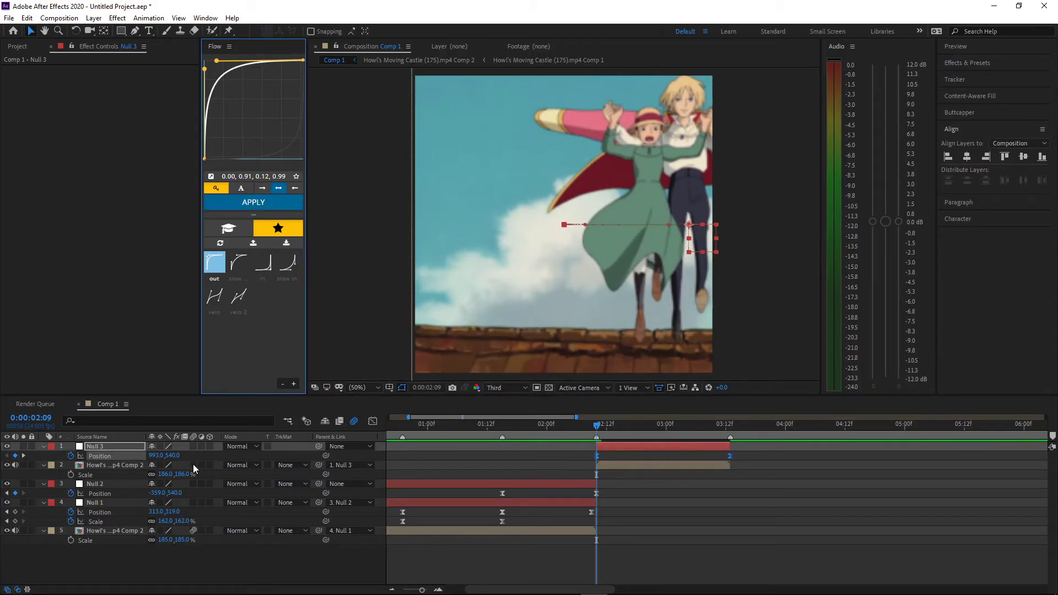
Enable motion blur on the second clip and preview the composition from the start through the clip's entrance.
{"action": "left_click_drag", "start_coordinate": [597, 425], "coordinate": [276, 461]}
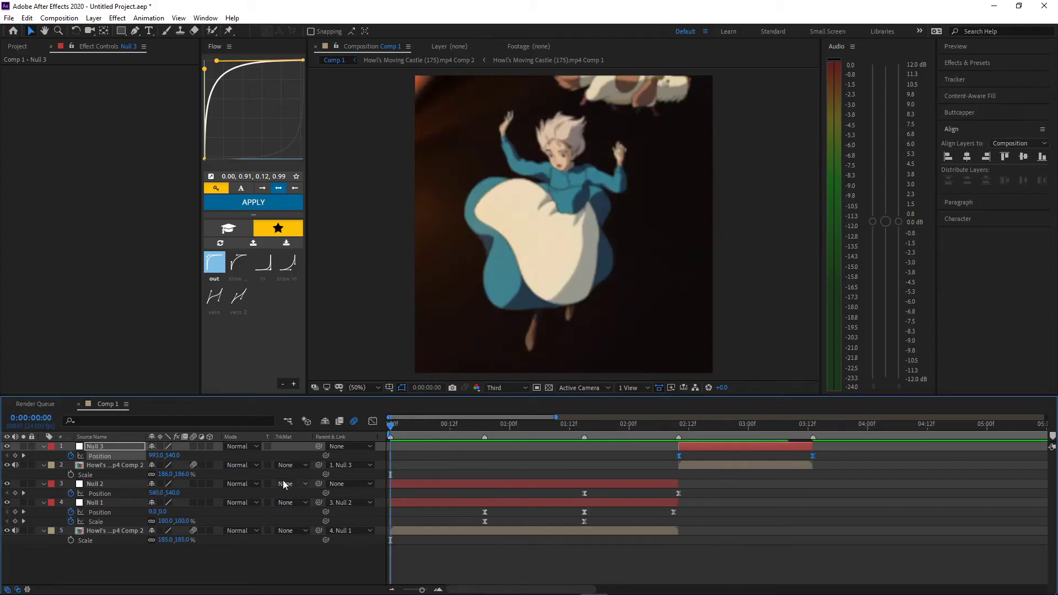
{"action": "key", "text": "space"}
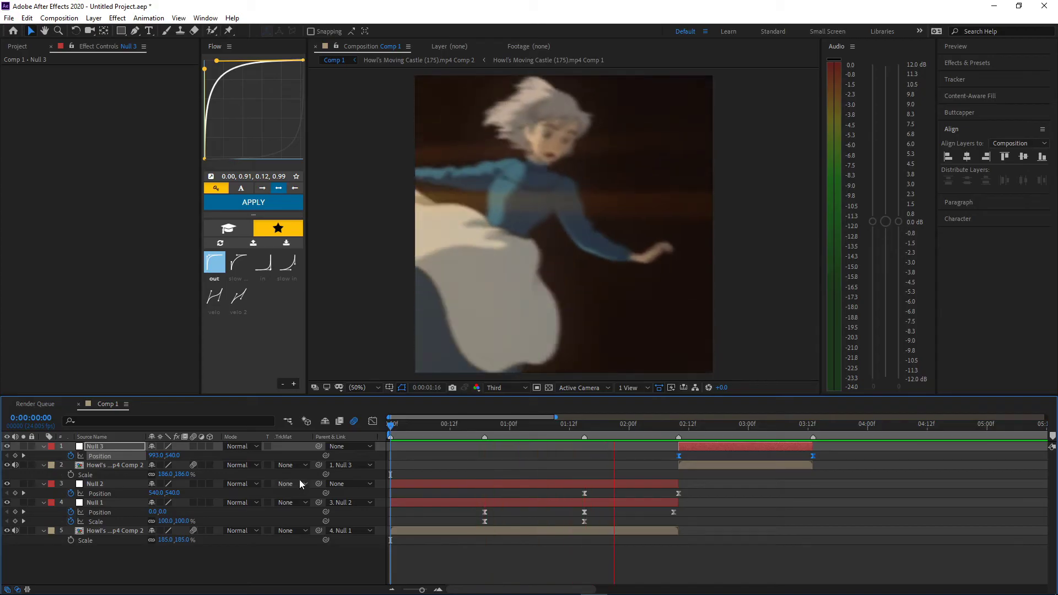
{"action": "key", "text": "space"}
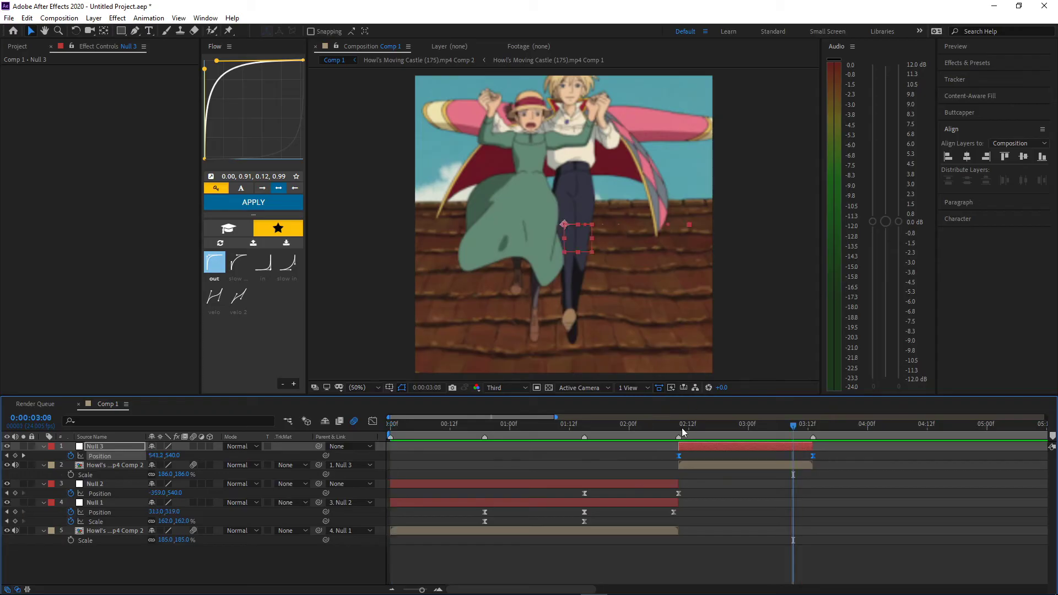
{"action": "left_click_drag", "start_coordinate": [682, 432], "coordinate": [693, 432]}
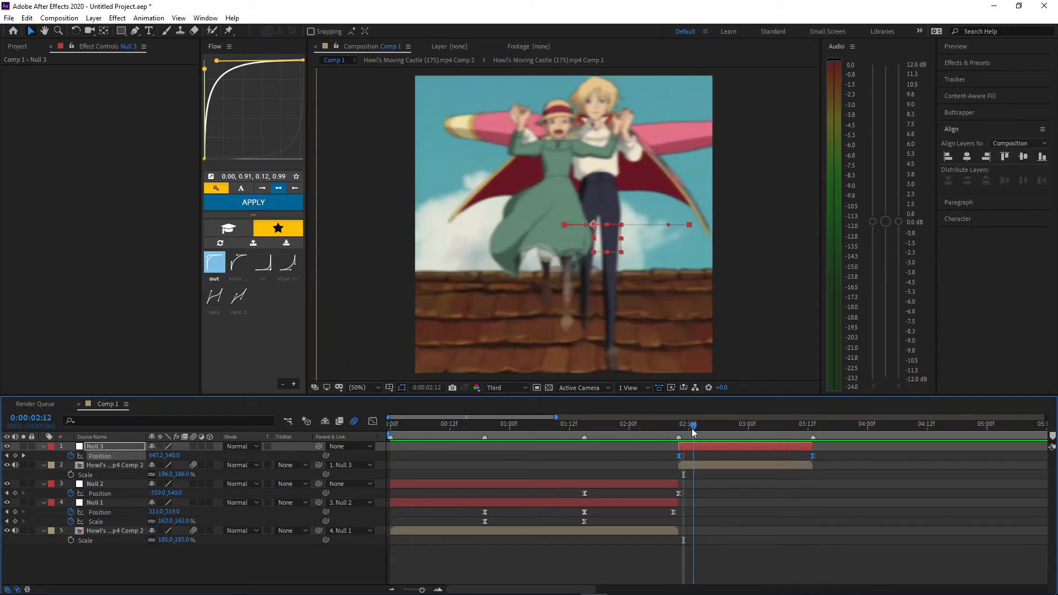
Apply Motion Tile to the second clip with Output Width 240 and Mirror Edges enabled.
{"action": "left_click", "coordinate": [690, 465]}
{"action": "key", "text": "ctrl+space"}
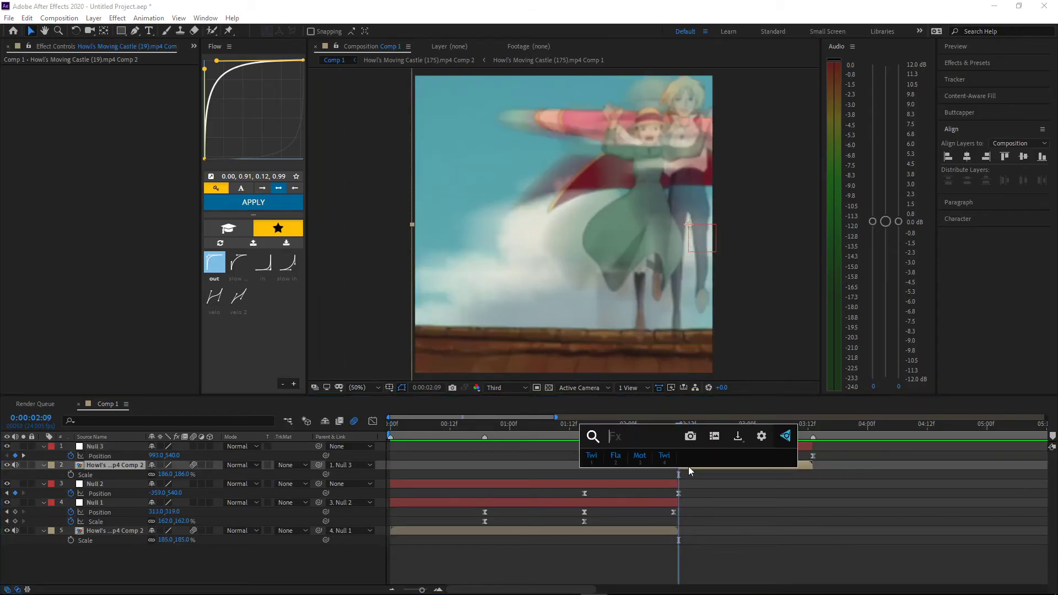
{"action": "type", "text": "mo"}
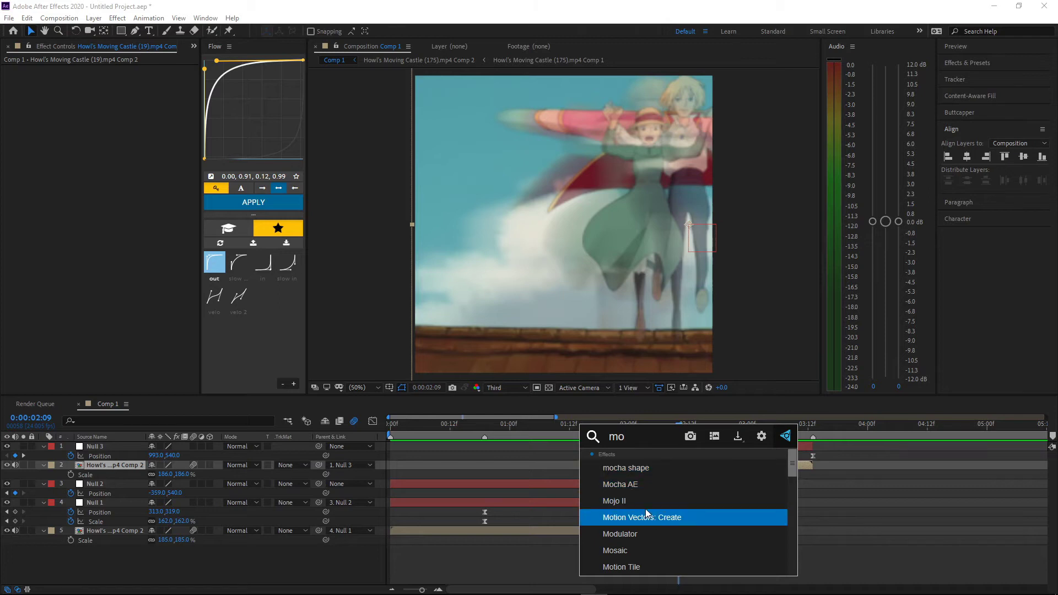
{"action": "type", "text": "ti"}
{"action": "left_click", "coordinate": [622, 484]}
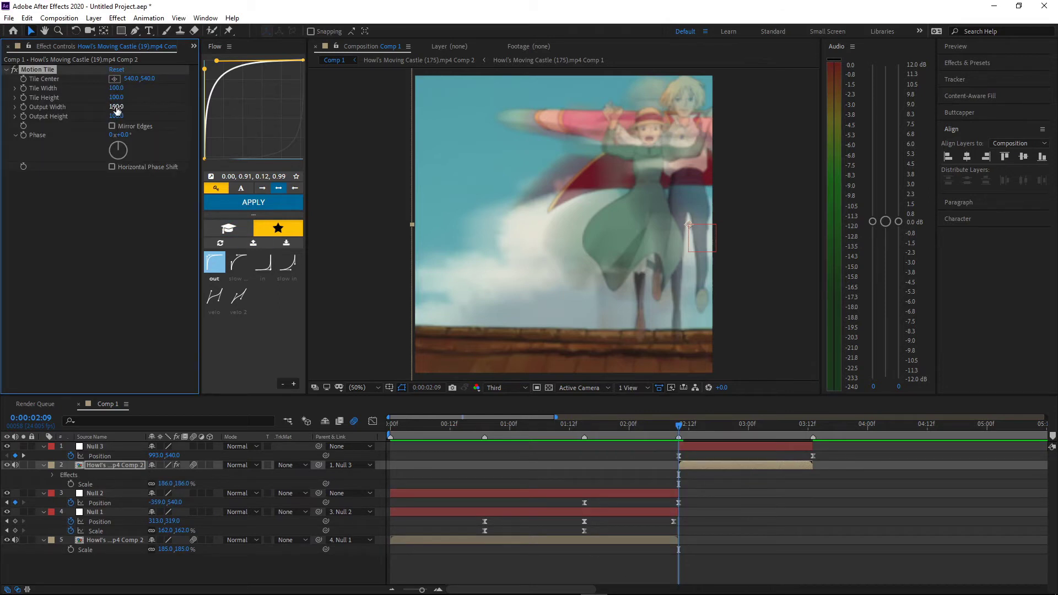
{"action": "left_click", "coordinate": [117, 108]}
{"action": "type", "text": "240"}
{"action": "key", "text": "Return"}
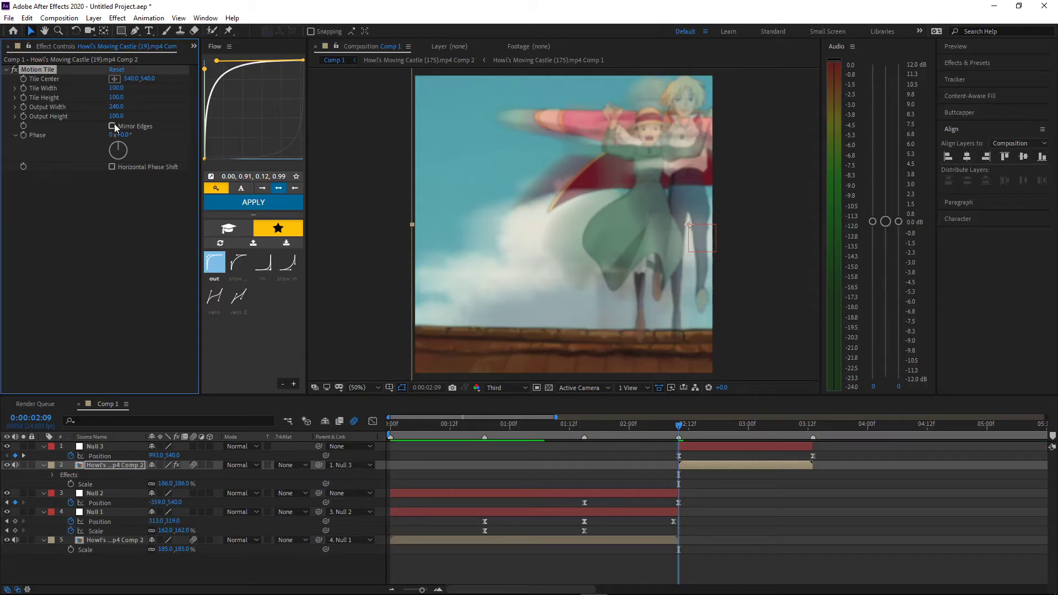
{"action": "left_click", "coordinate": [113, 126]}
Increase Null 3's X position to 1405 at the fourth marker and reapply the "out" curve to both Position keyframes.
{"action": "mouse_move", "coordinate": [680, 430]}
{"action": "left_mouse_down"}
{"action": "mouse_move", "coordinate": [690, 431]}
{"action": "mouse_move", "coordinate": [679, 430]}
{"action": "left_mouse_up"}
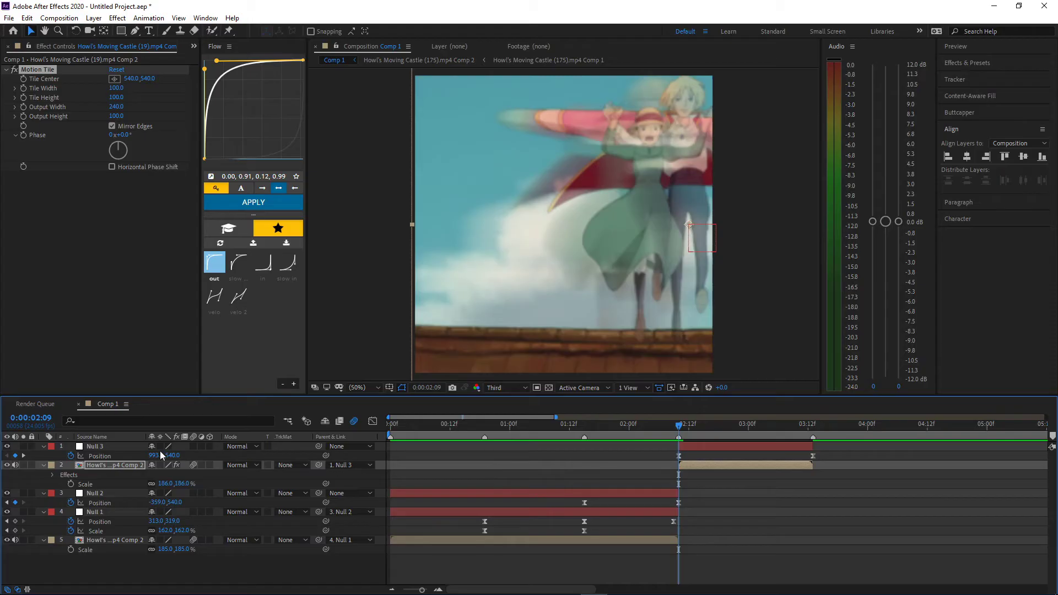
{"action": "left_click_drag", "start_coordinate": [157, 455], "coordinate": [380, 457]}
{"action": "left_click_drag", "start_coordinate": [838, 453], "coordinate": [677, 466]}
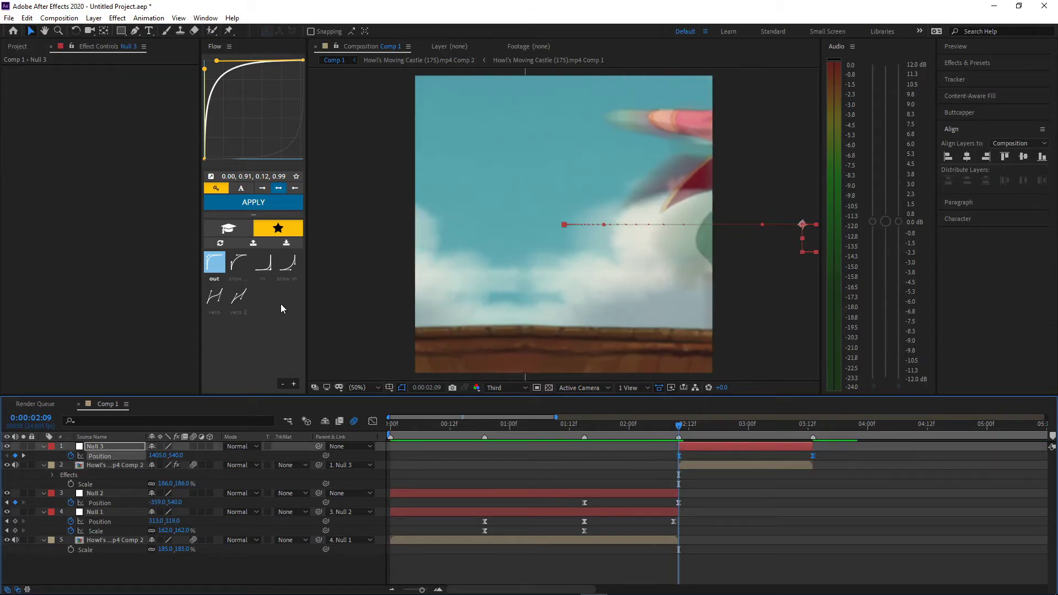
{"action": "left_click", "coordinate": [253, 203]}
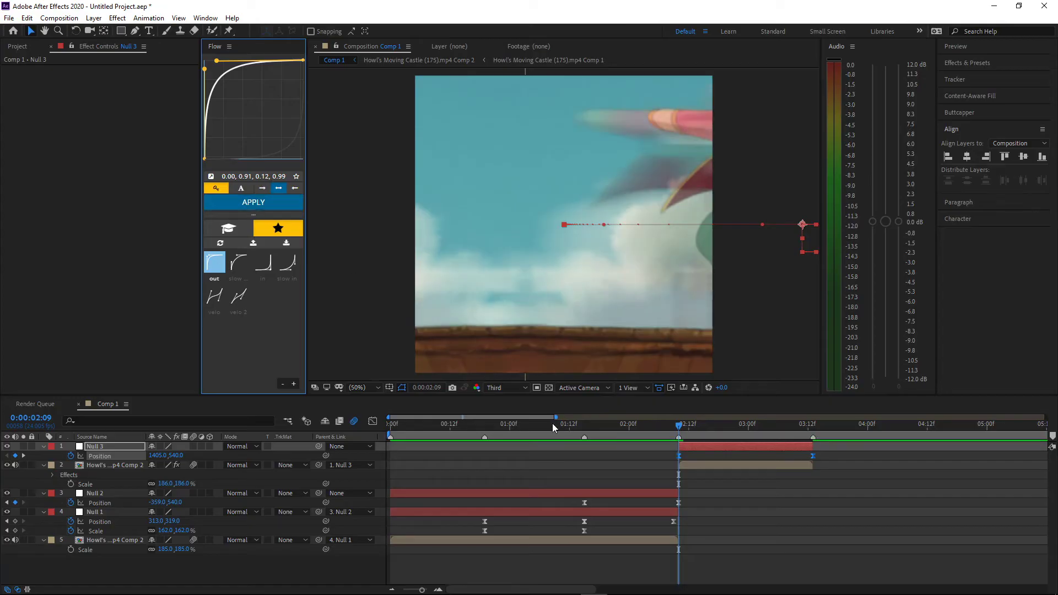
Preview the animation from the start, then again from the fourth marker to check the second clip's entrance.
{"action": "key", "text": "space"}
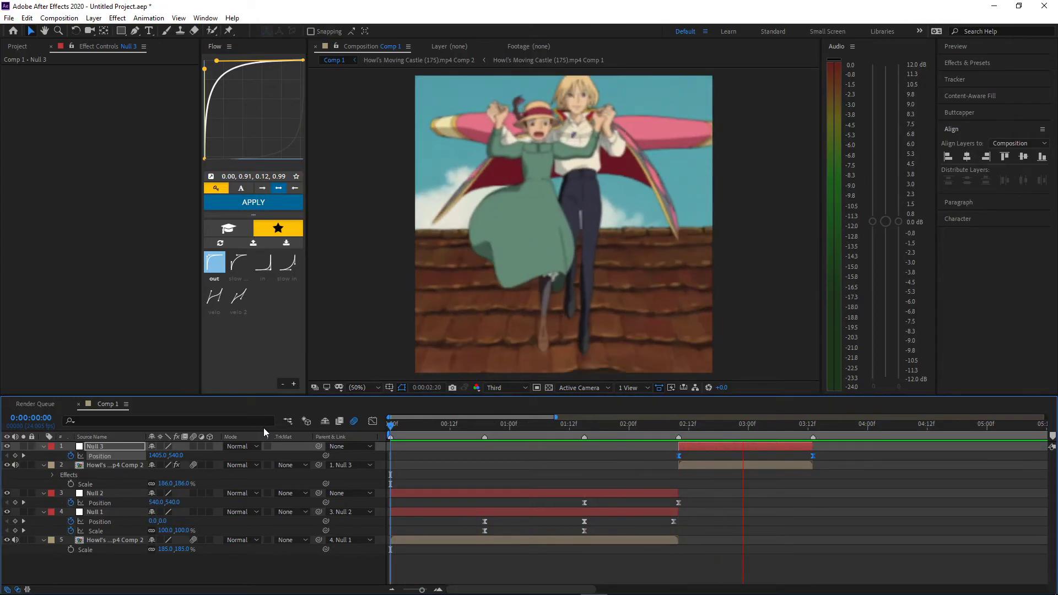
{"action": "left_click", "coordinate": [686, 425]}
{"action": "left_click_drag", "start_coordinate": [684, 426], "coordinate": [679, 429]}
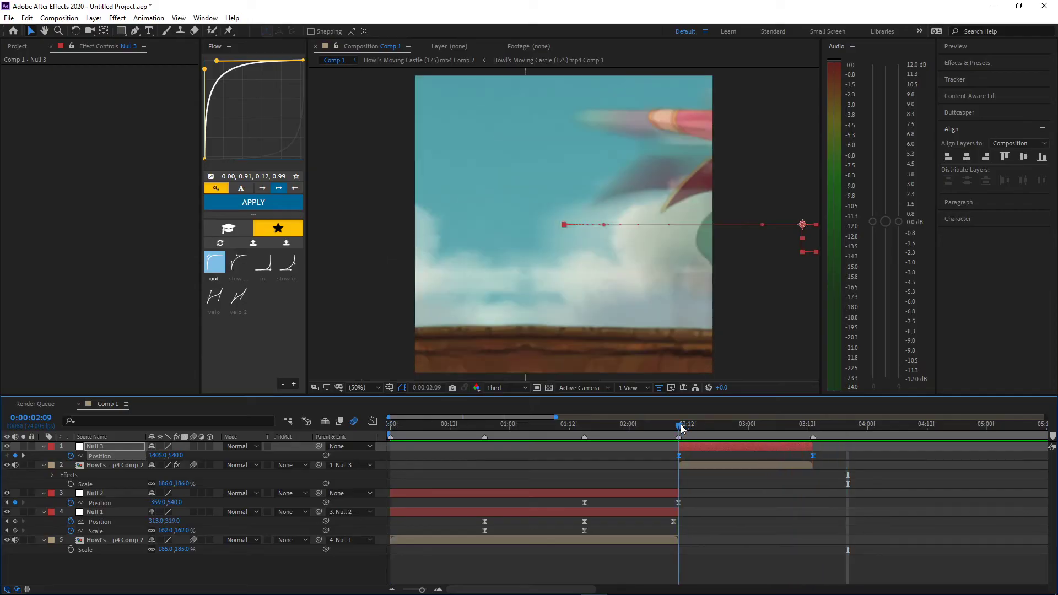
{"action": "key", "text": "space"}
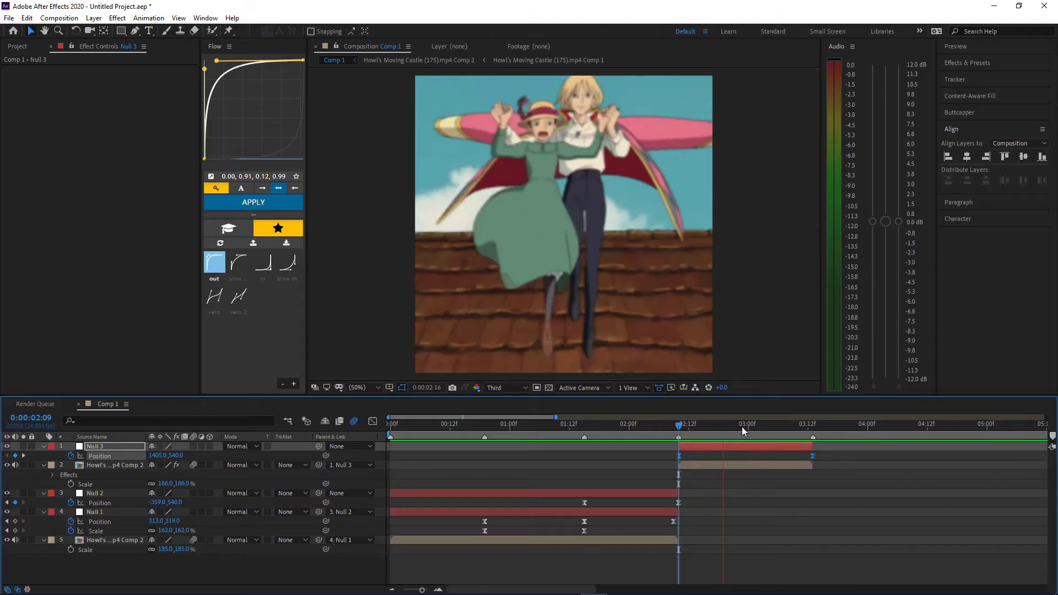
Add a composition marker at 0:00:02:23, move Null 3's second Position keyframe onto it and reapply the "out" curve.
{"action": "left_click", "coordinate": [748, 429]}
{"action": "left_click", "coordinate": [1053, 438]}
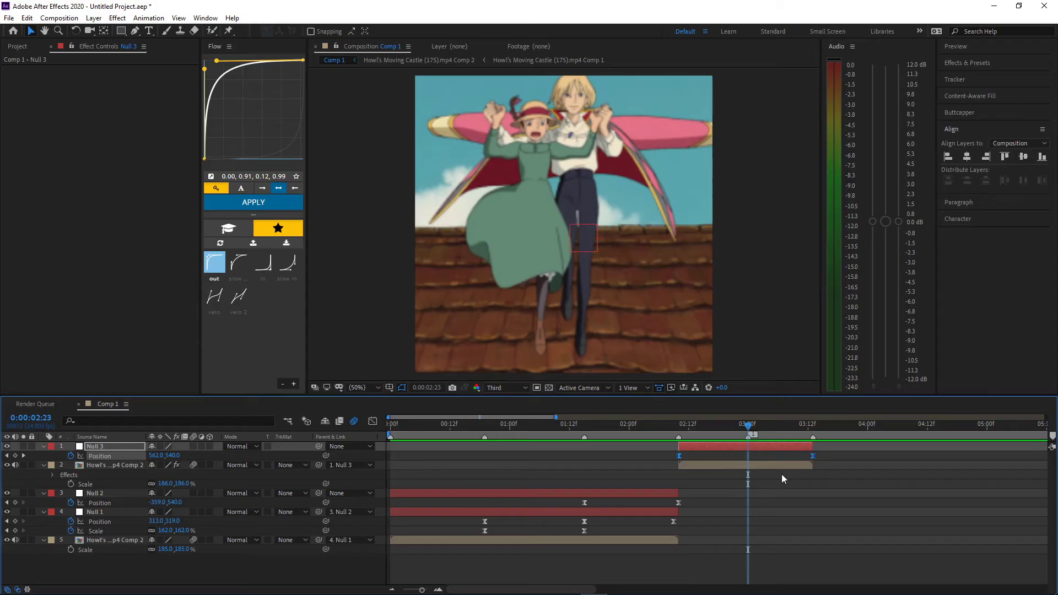
{"action": "left_click", "coordinate": [782, 478]}
{"action": "left_click_drag", "start_coordinate": [812, 457], "coordinate": [666, 467]}
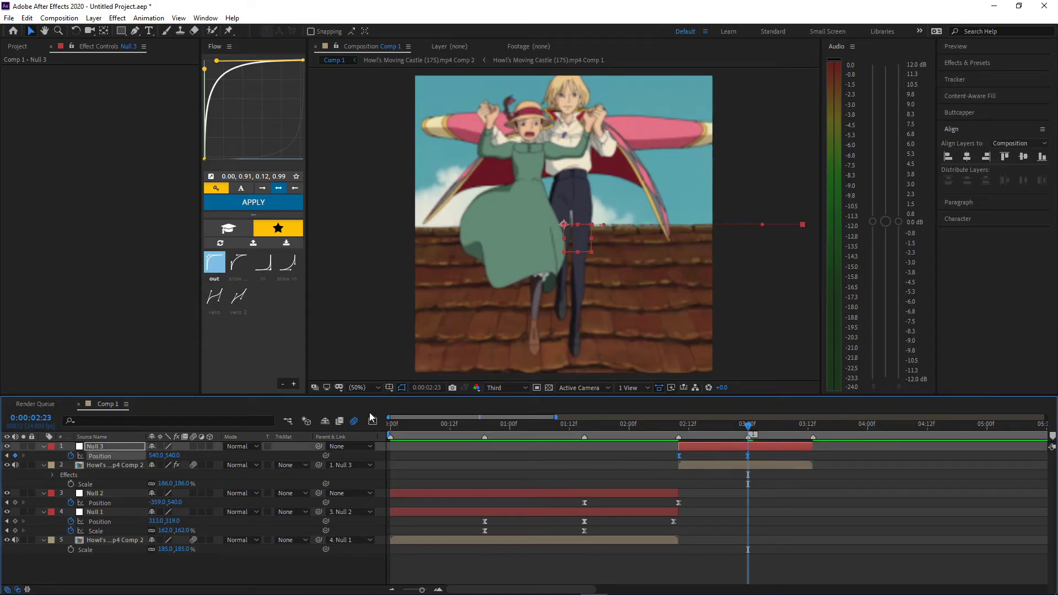
{"action": "left_click", "coordinate": [247, 204]}
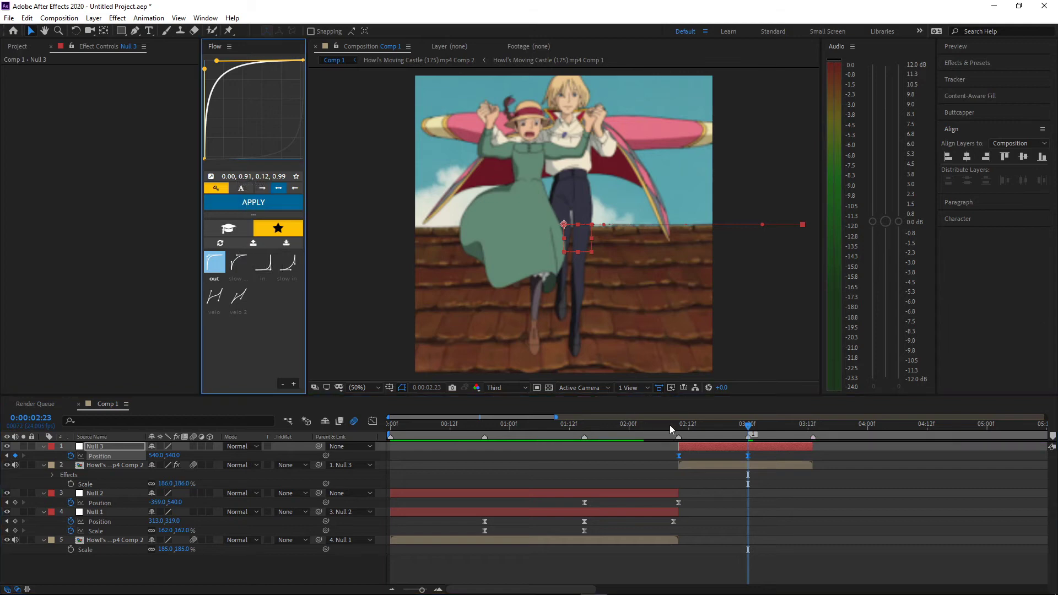
Preview the composition from the start and scrub through the rest of the second clip to 0:00:03:11.
{"action": "key", "text": "Home"}
{"action": "key", "text": "space"}
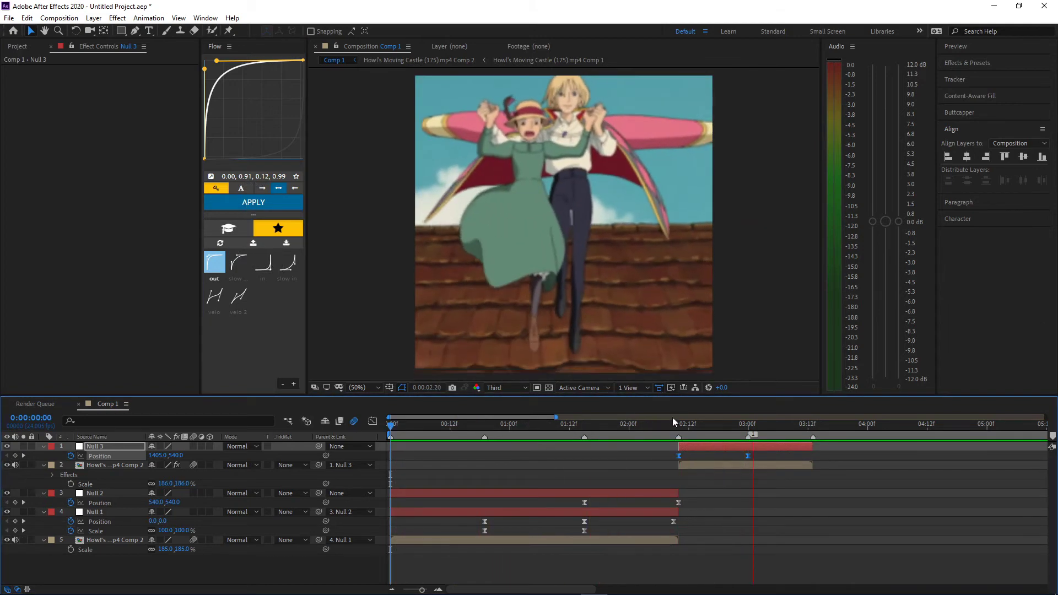
{"action": "key", "text": "space"}
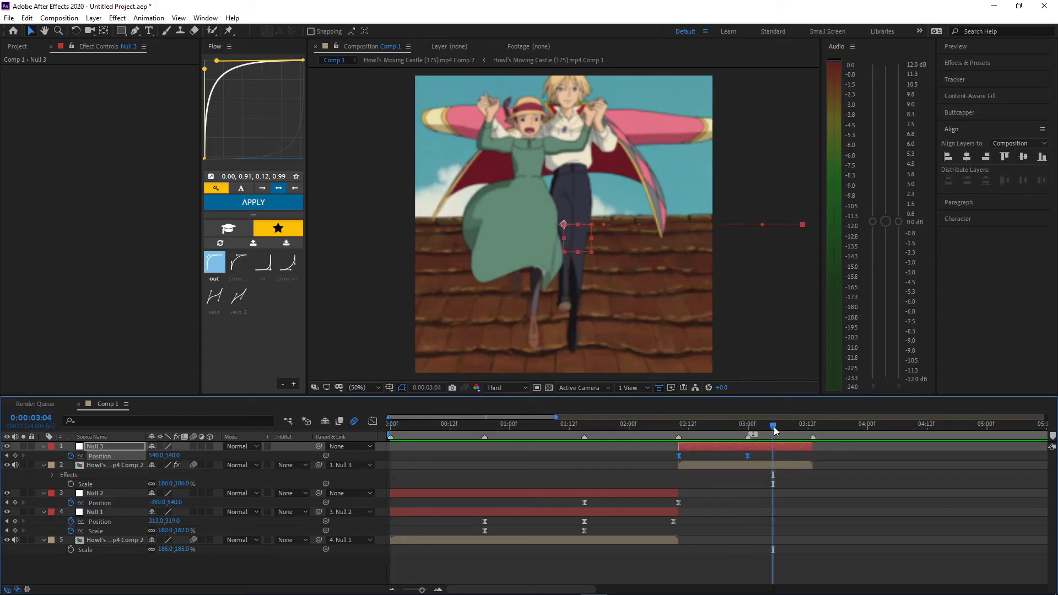
{"action": "left_click_drag", "start_coordinate": [775, 432], "coordinate": [809, 432]}
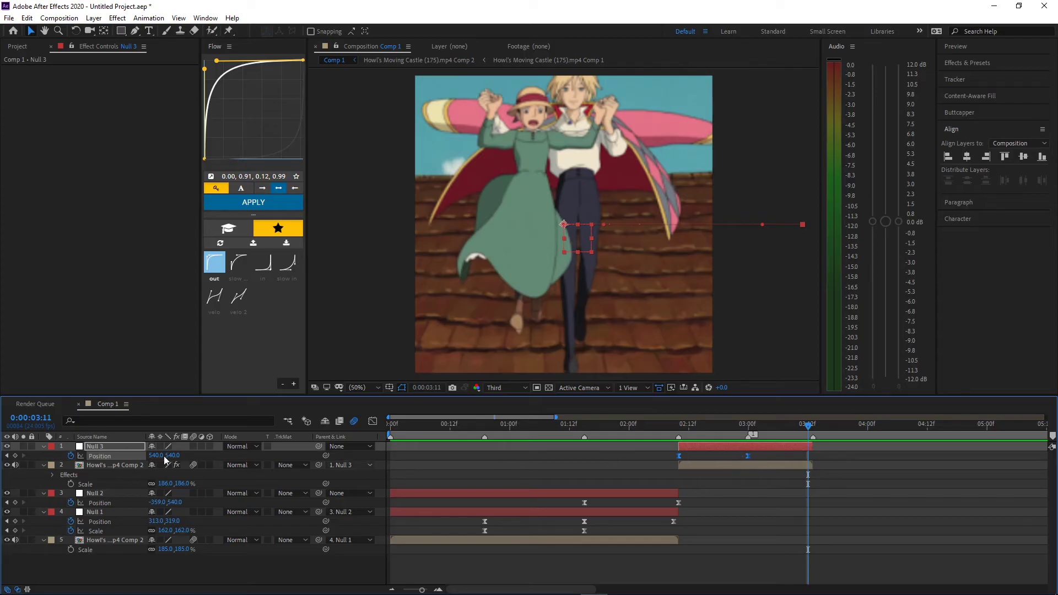
Add a Scale keyframe to Null 3 at the 0:00:02:23 marker and display its Position alongside Scale.
{"action": "key", "text": "s"}
{"action": "key", "text": "j"}
{"action": "left_click", "coordinate": [71, 456]}
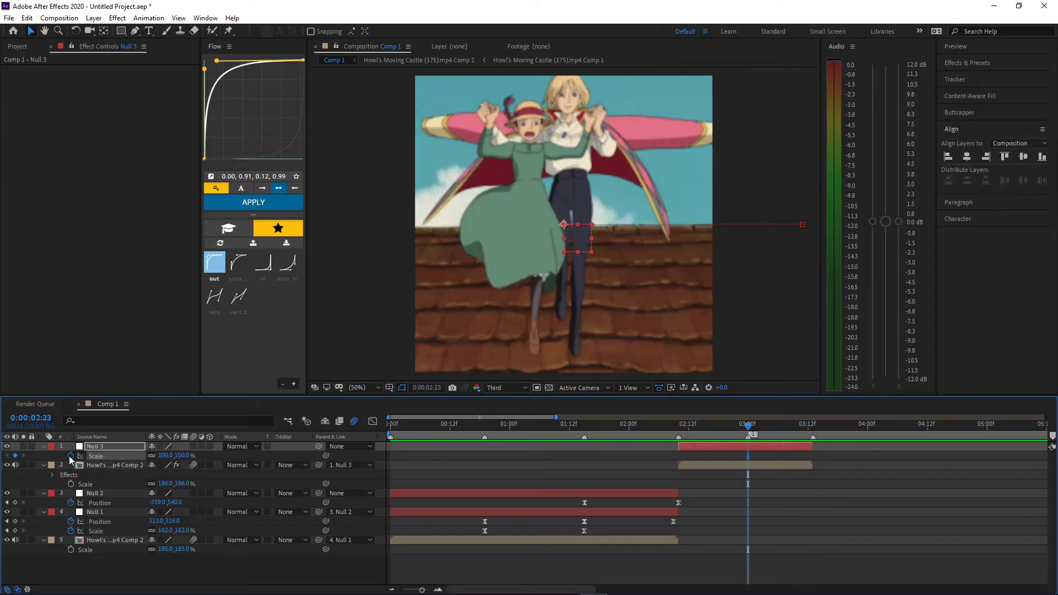
{"action": "key", "text": "shift+p"}
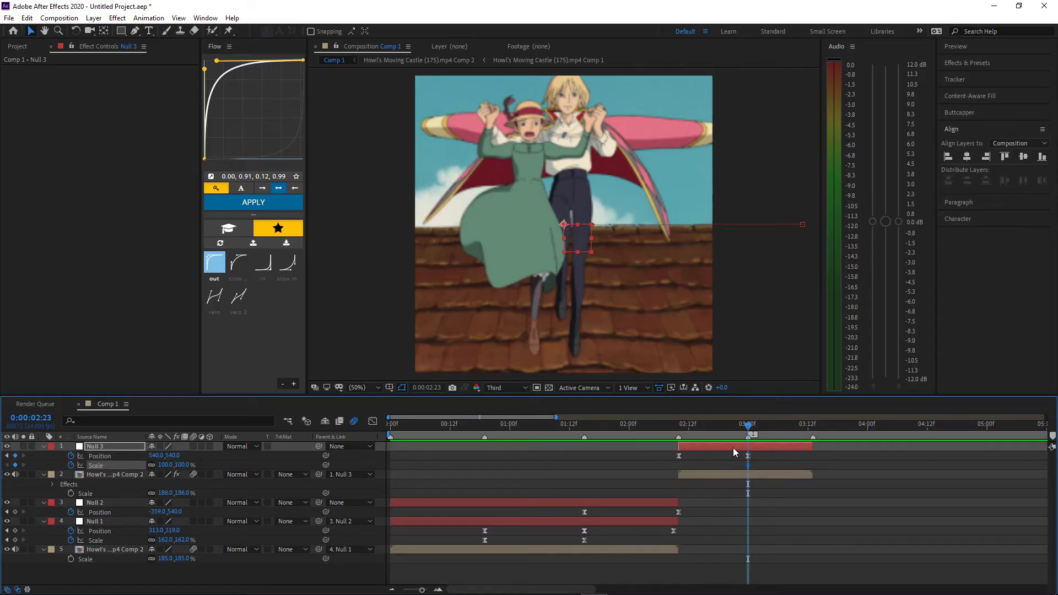
At 0:00:03:11, set Null 3's Scale to 205% and its Position to 622, 1097.
{"action": "left_click_drag", "start_coordinate": [806, 429], "coordinate": [808, 430]}
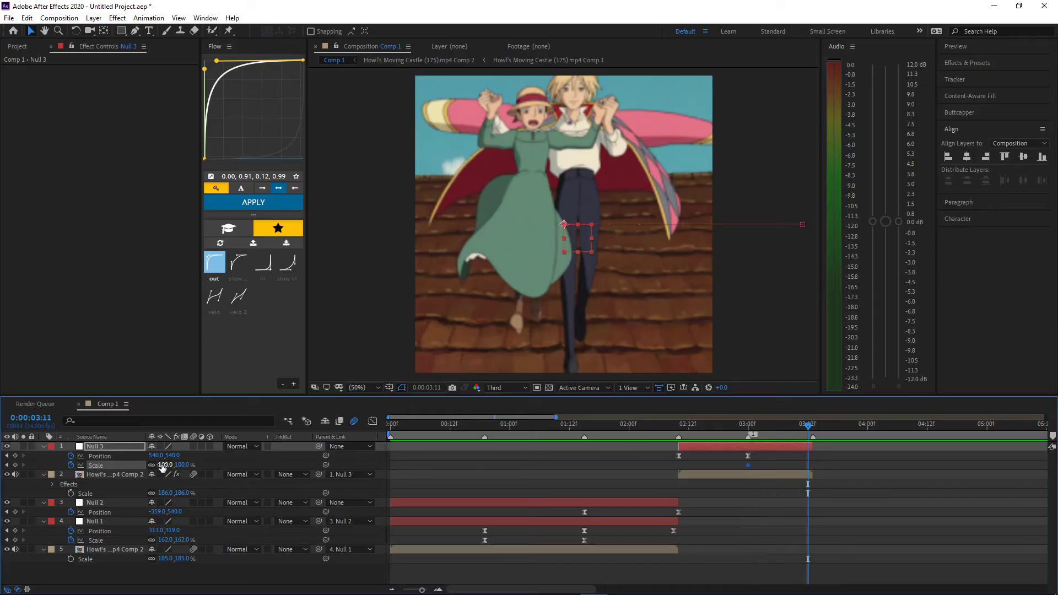
{"action": "left_click_drag", "start_coordinate": [163, 467], "coordinate": [189, 466]}
{"action": "left_click_drag", "start_coordinate": [208, 468], "coordinate": [464, 434]}
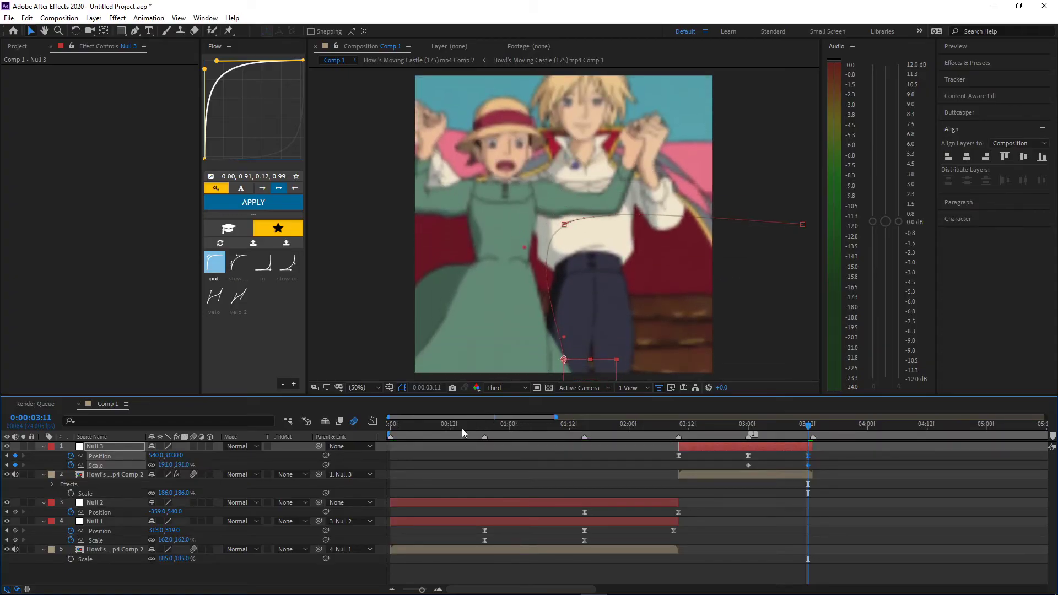
{"action": "left_click_drag", "start_coordinate": [166, 469], "coordinate": [209, 462]}
Move Null 3's last Position and Scale keyframes to the final marker and ease their last segments with the slow curve (0.01, 0.54, 0.36, 0.99).
{"action": "left_click", "coordinate": [818, 456]}
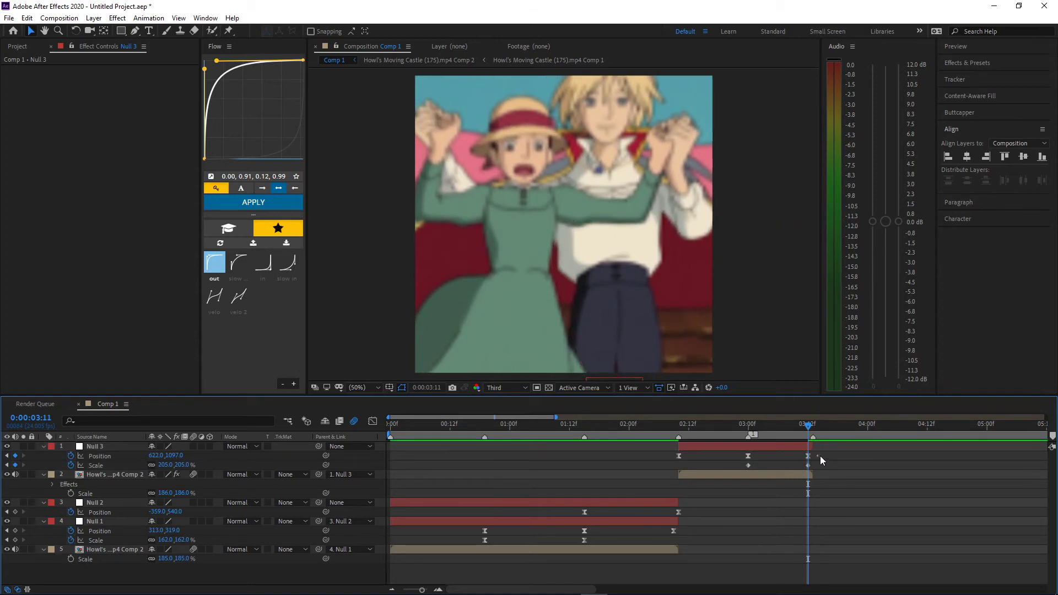
{"action": "left_click_drag", "start_coordinate": [821, 452], "coordinate": [659, 467]}
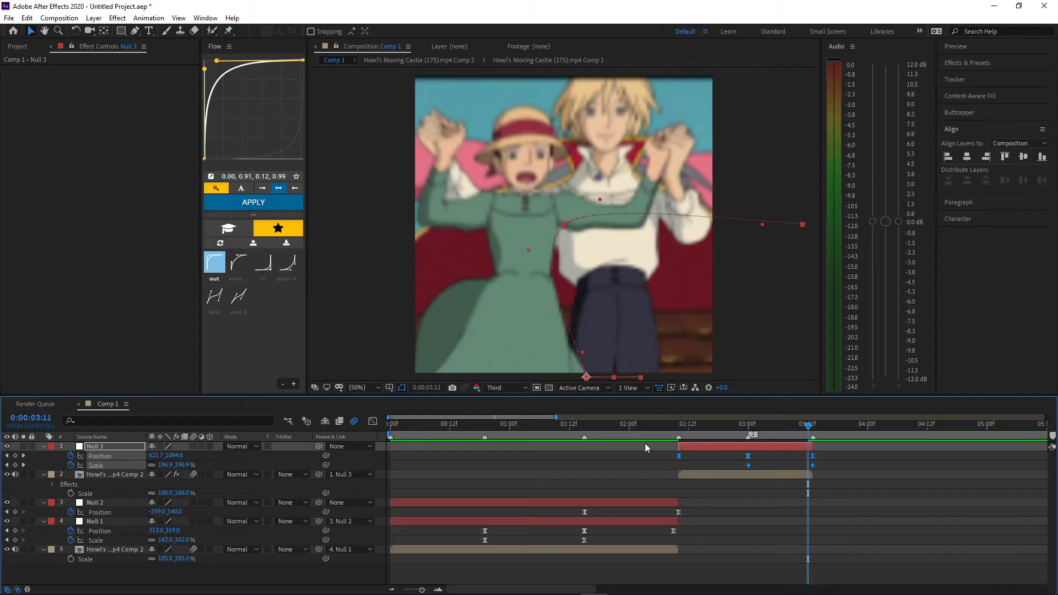
{"action": "left_click_drag", "start_coordinate": [823, 451], "coordinate": [745, 469]}
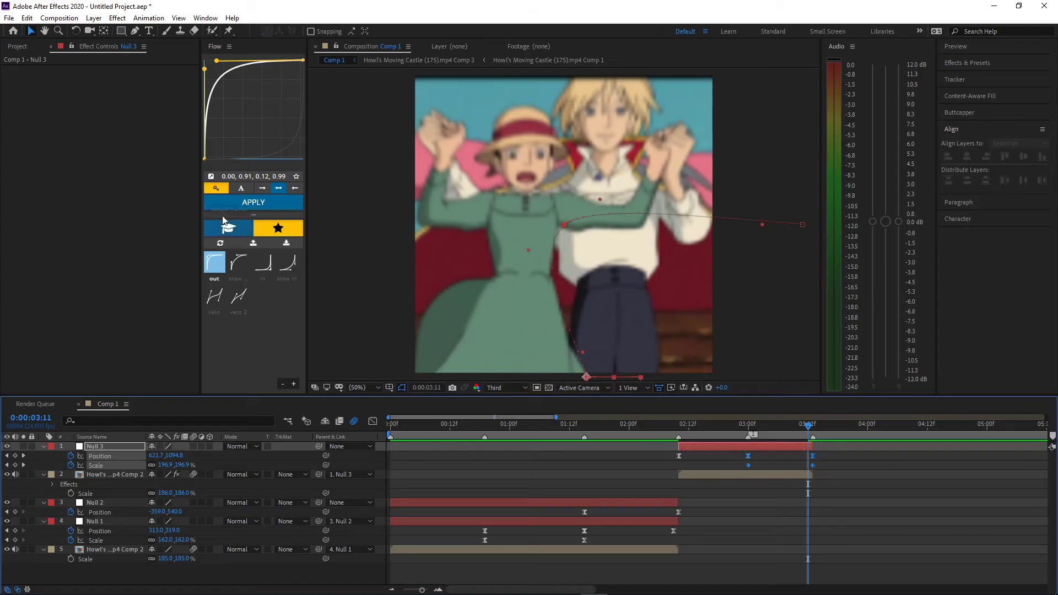
{"action": "left_click", "coordinate": [241, 268]}
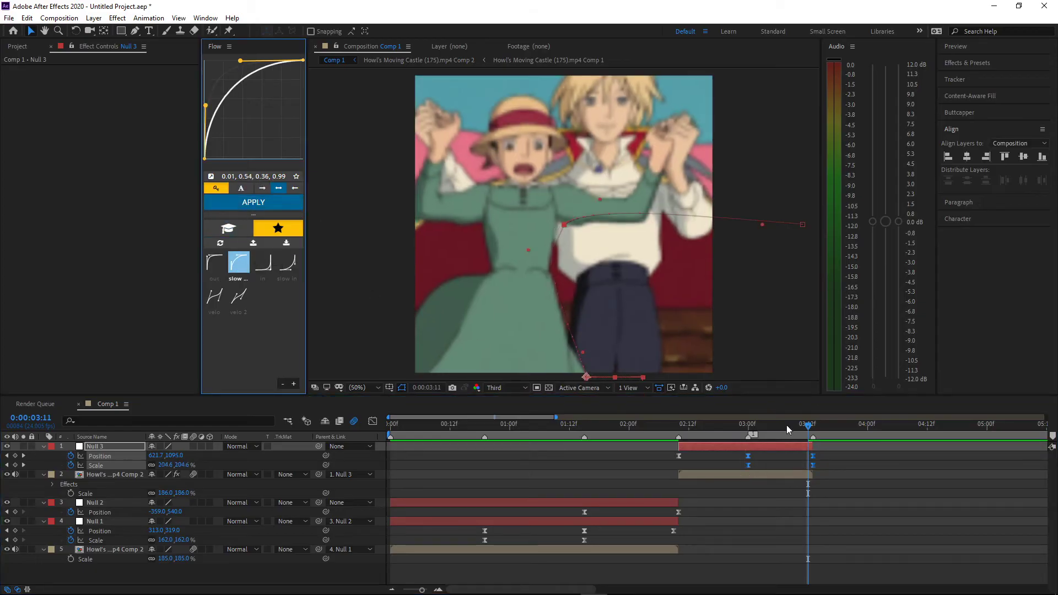
{"action": "key", "text": "space"}
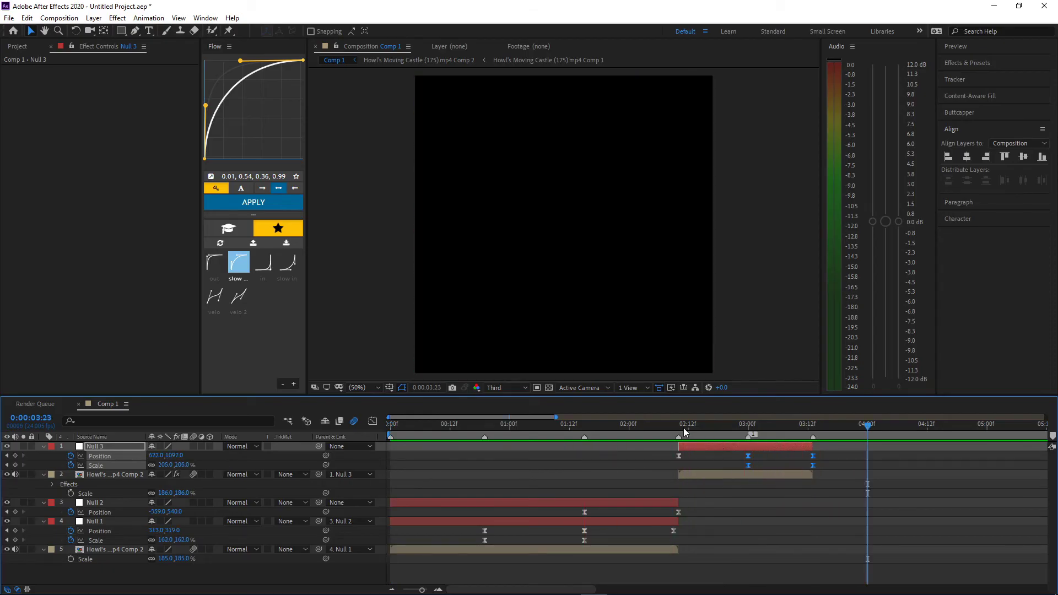
{"action": "left_click", "coordinate": [684, 428]}
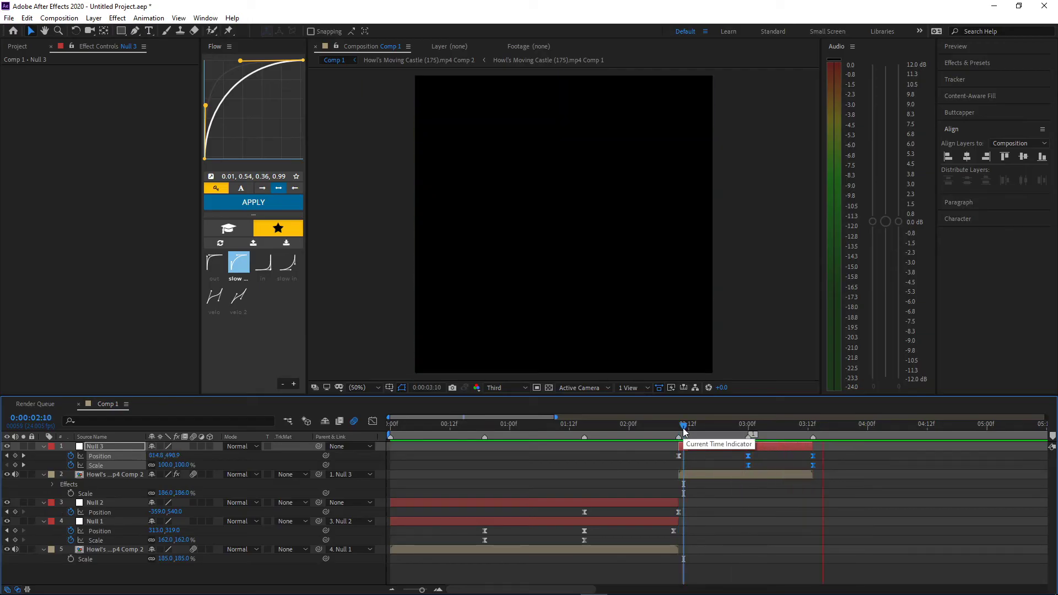
Apply the "out" curve to Null 3's first two Position keyframes and preview from the fourth marker.
{"action": "left_click_drag", "start_coordinate": [734, 431], "coordinate": [664, 458]}
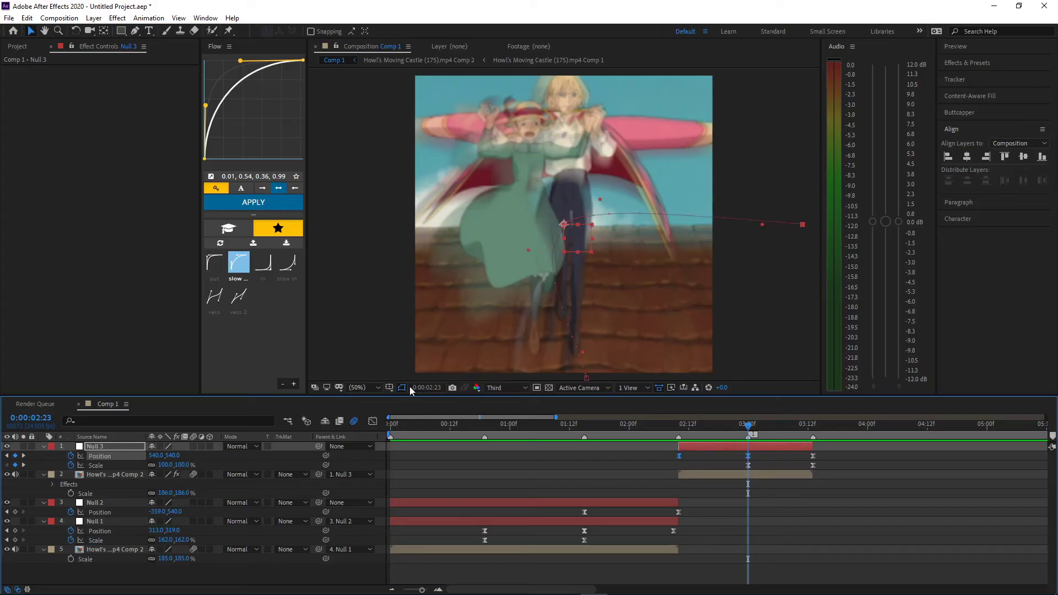
{"action": "left_click", "coordinate": [218, 270]}
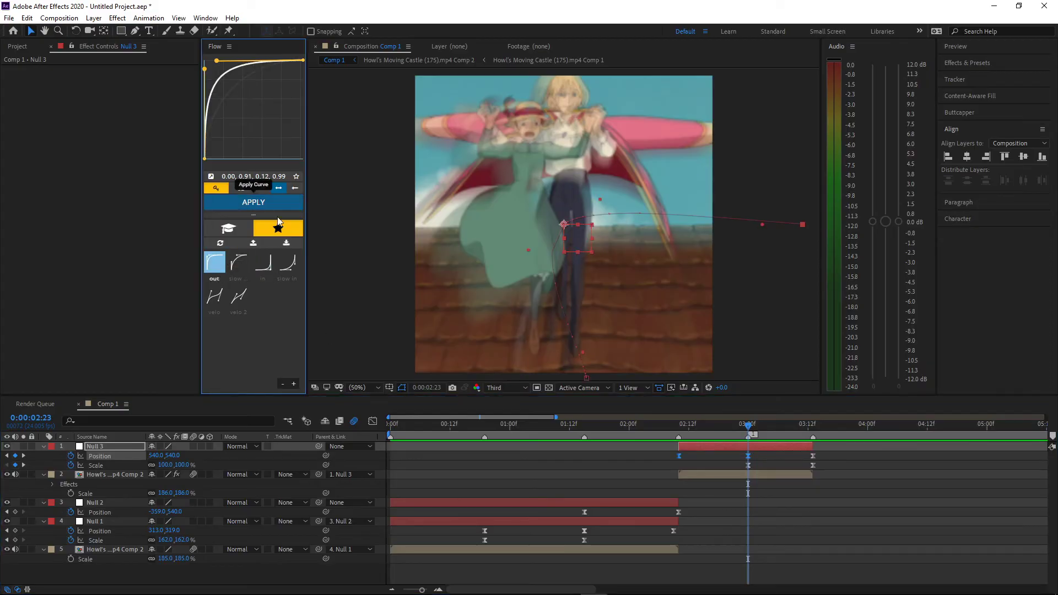
{"action": "left_click", "coordinate": [682, 432]}
{"action": "key", "text": "space"}
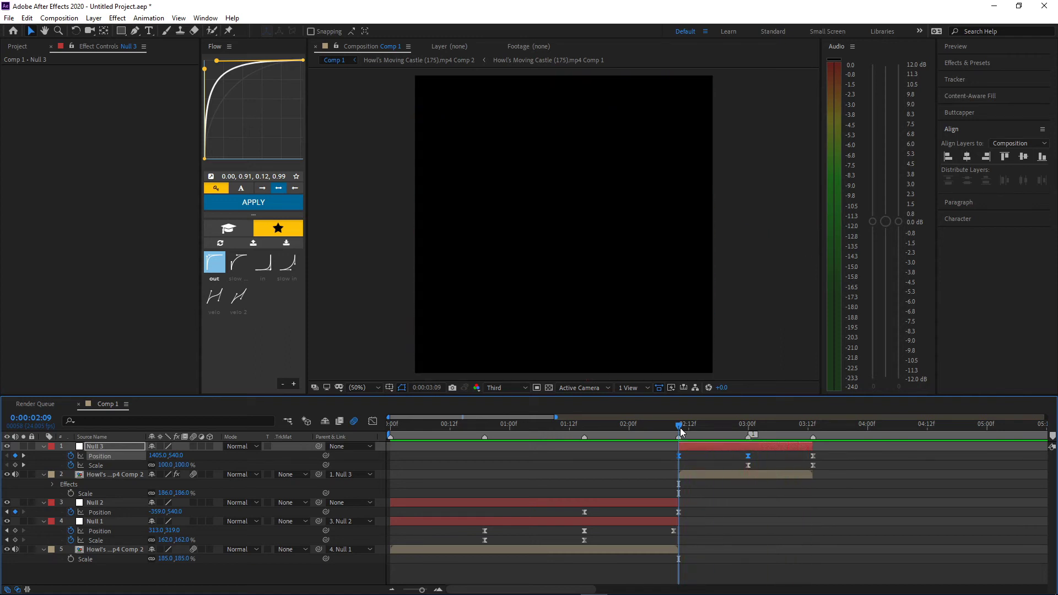
{"action": "key", "text": "space"}
Try the "out" curve on all of Null 3's Position and Scale keyframes and preview the motion.
{"action": "left_click_drag", "start_coordinate": [823, 468], "coordinate": [670, 464]}
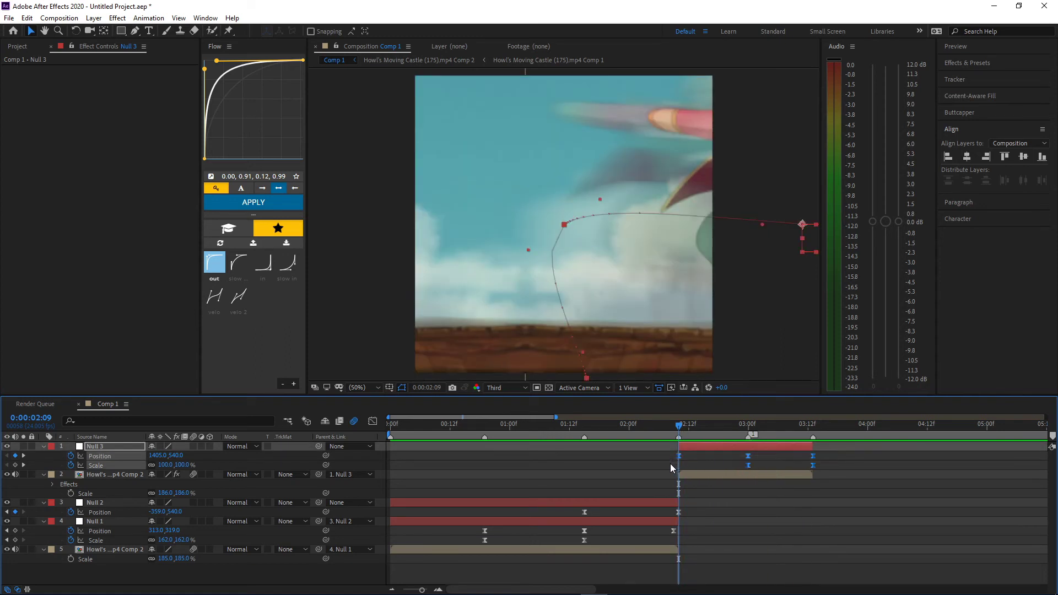
{"action": "left_click", "coordinate": [255, 209]}
{"action": "key", "text": "space"}
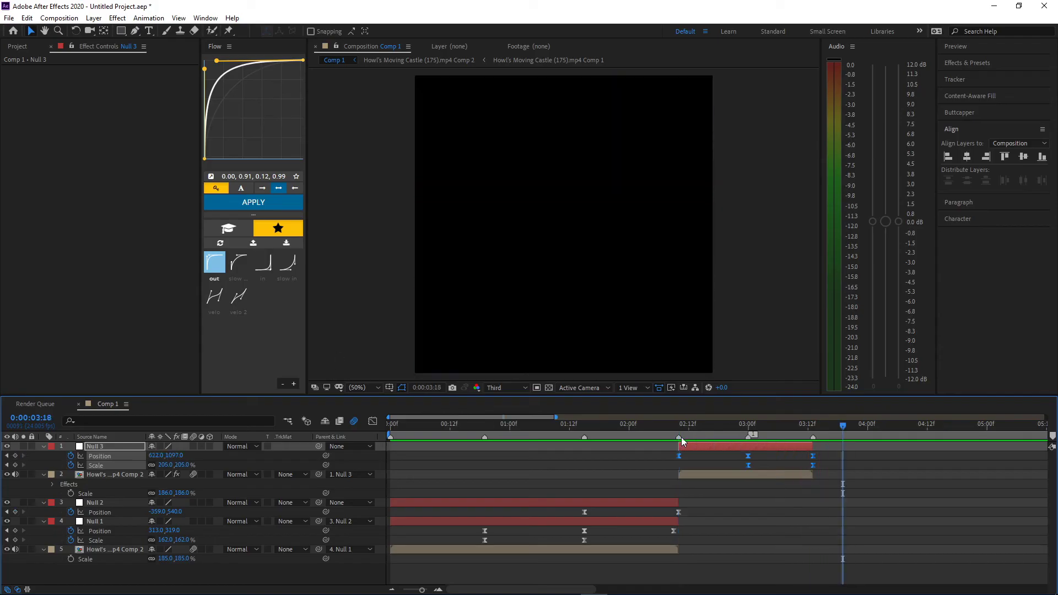
Apply the slow curve (0.01, 0.54, 0.36, 0.99) to Null 3's last two Position and Scale keyframes and preview the clip.
{"action": "left_click", "coordinate": [239, 263]}
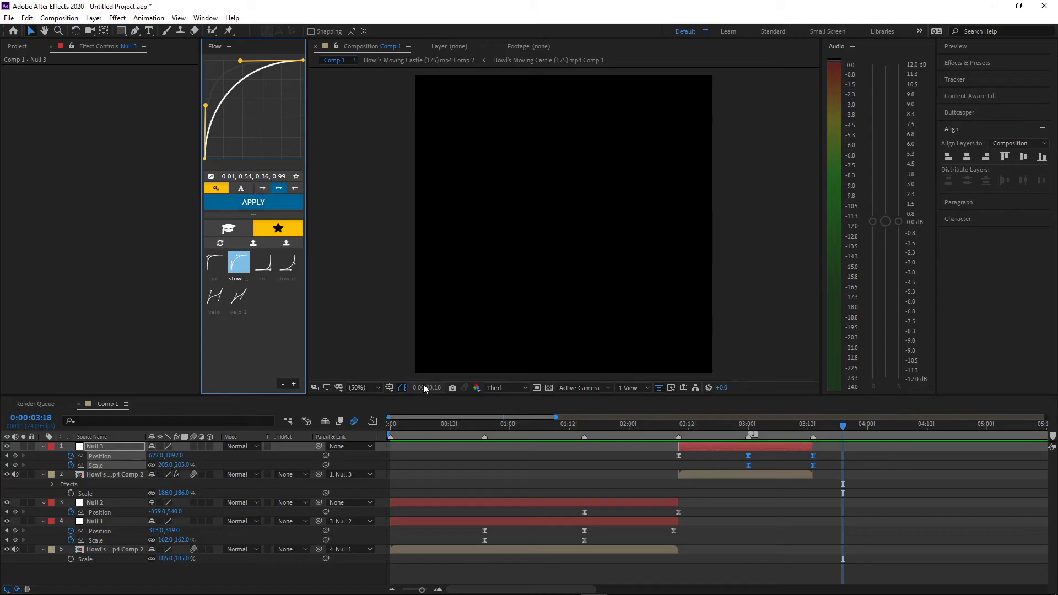
{"action": "left_click", "coordinate": [682, 434]}
{"action": "key", "text": "space"}
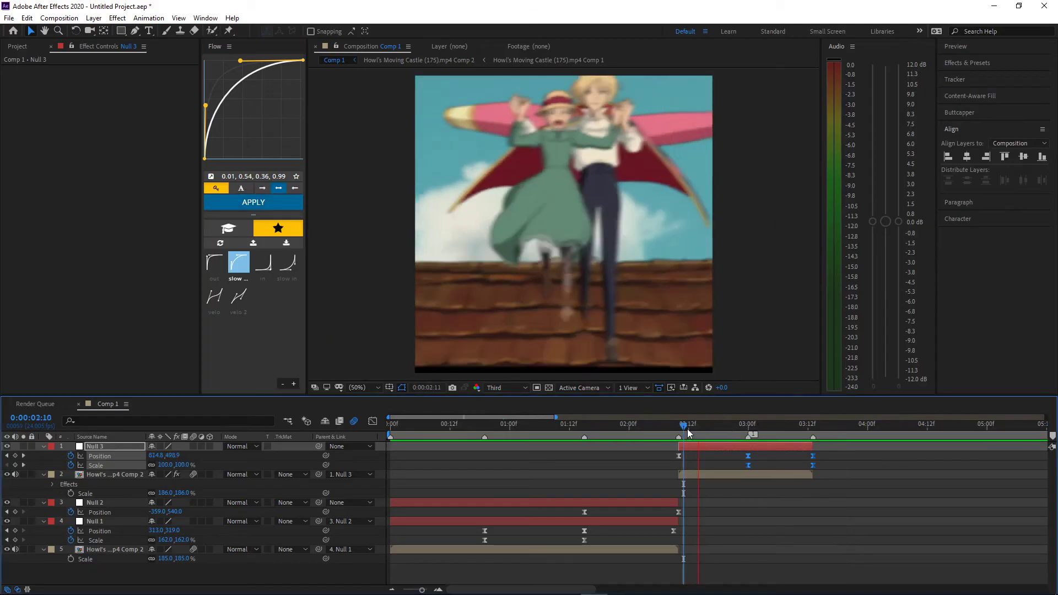
Set the Output Height of the second clip's Motion Tile to 230.
{"action": "left_click", "coordinate": [681, 435]}
{"action": "left_click", "coordinate": [693, 473]}
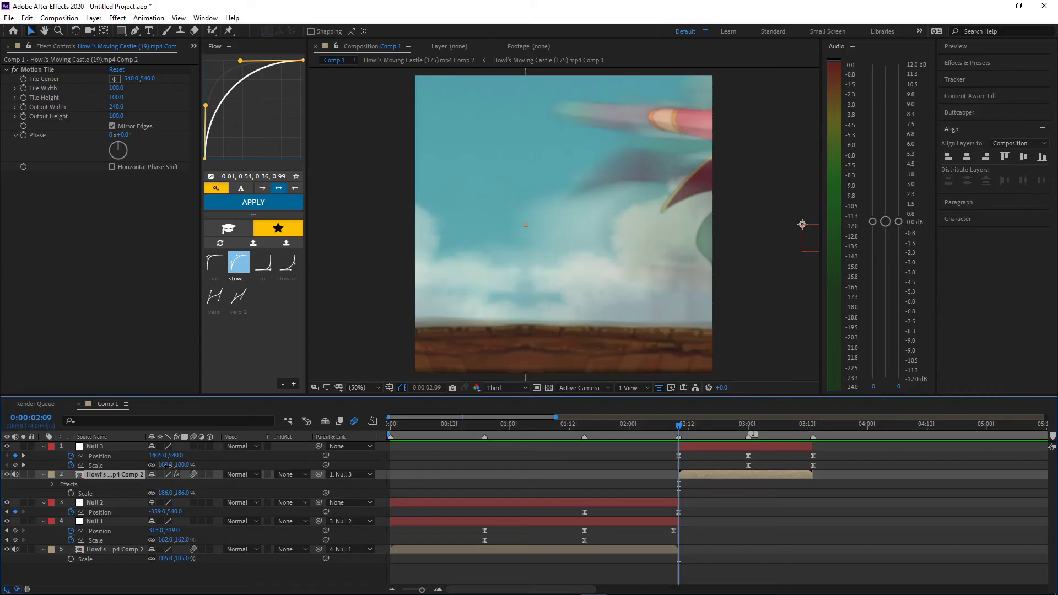
{"action": "left_click_drag", "start_coordinate": [168, 466], "coordinate": [172, 466]}
{"action": "key", "text": "ctrl+z"}
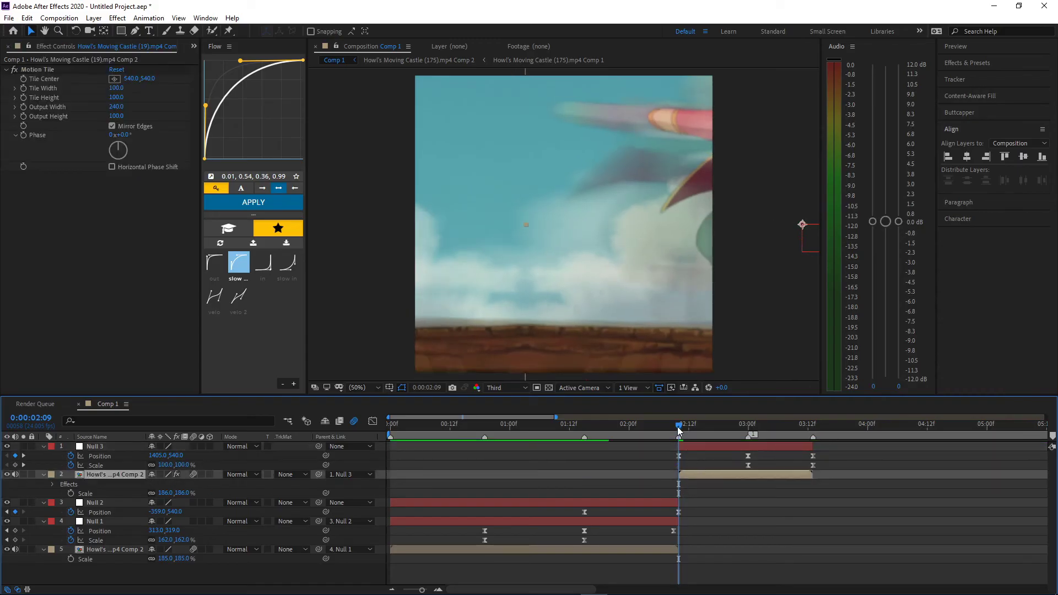
{"action": "key", "text": "space"}
{"action": "left_click_drag", "start_coordinate": [709, 433], "coordinate": [700, 434]}
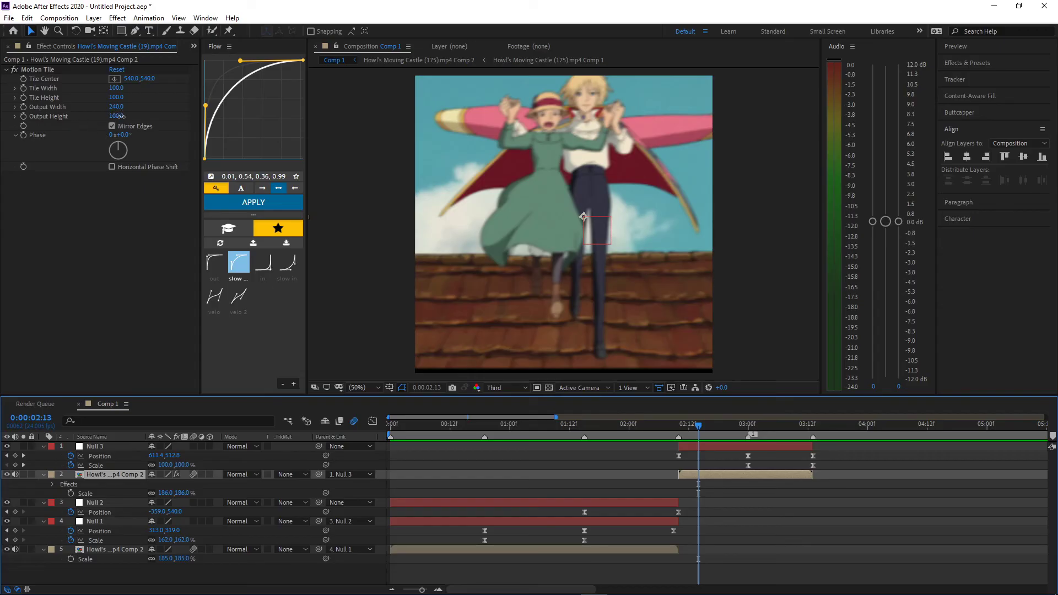
{"action": "left_click_drag", "start_coordinate": [120, 116], "coordinate": [125, 118]}
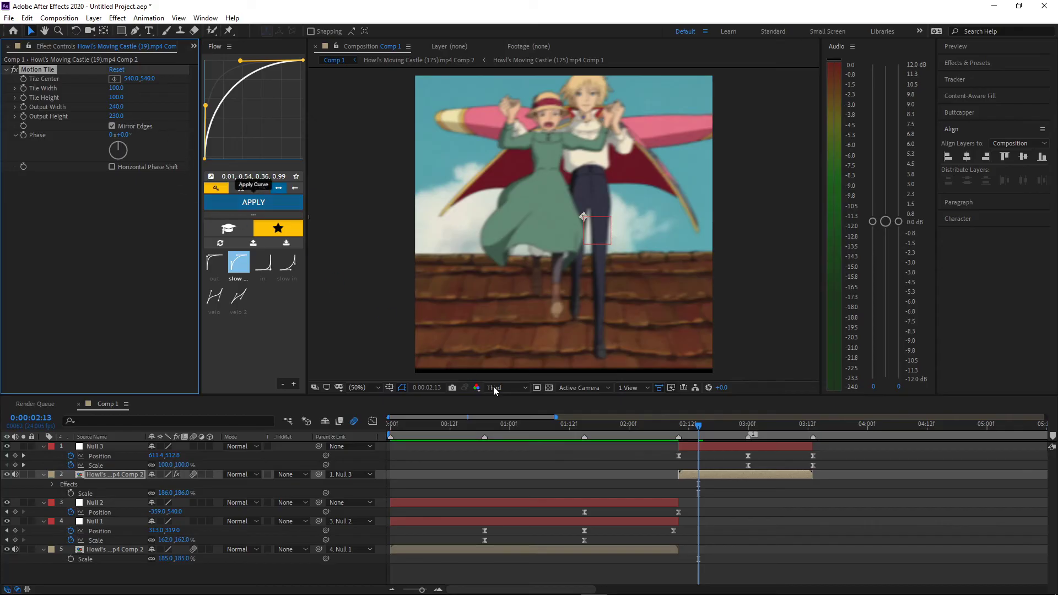
{"action": "key", "text": "ctrl+s"}
{"action": "type", "text": "z"}
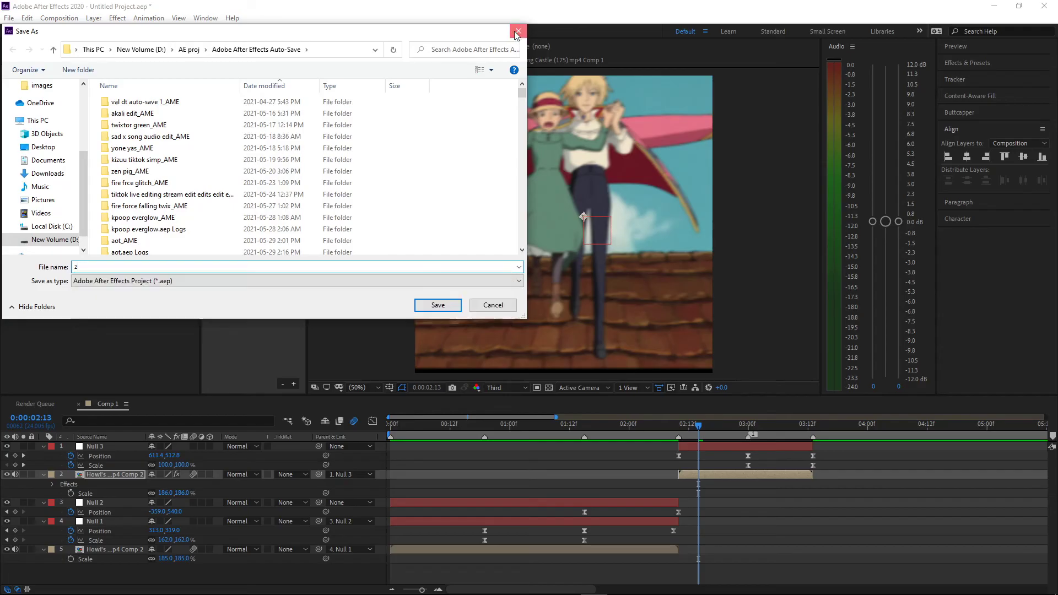
{"action": "left_click", "coordinate": [517, 33]}
Increase the second clip's Scale to 195% and scrub through its entrance to check the frame edges.
{"action": "left_click", "coordinate": [738, 483]}
{"action": "left_click", "coordinate": [736, 475]}
{"action": "key", "text": "s"}
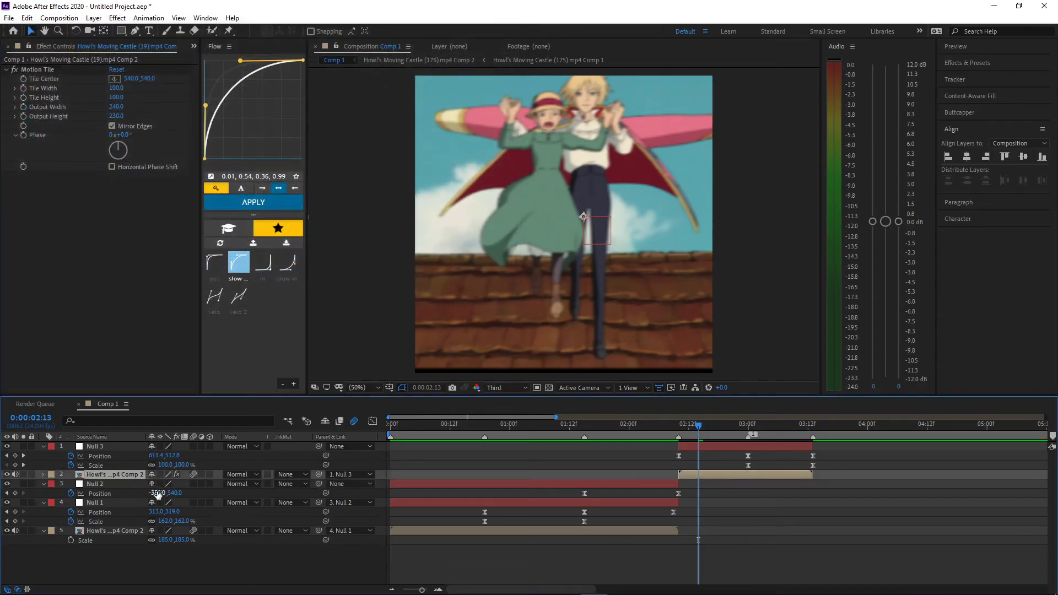
{"action": "key", "text": "s"}
{"action": "left_click_drag", "start_coordinate": [164, 485], "coordinate": [169, 485]}
{"action": "left_click_drag", "start_coordinate": [683, 433], "coordinate": [696, 434]}
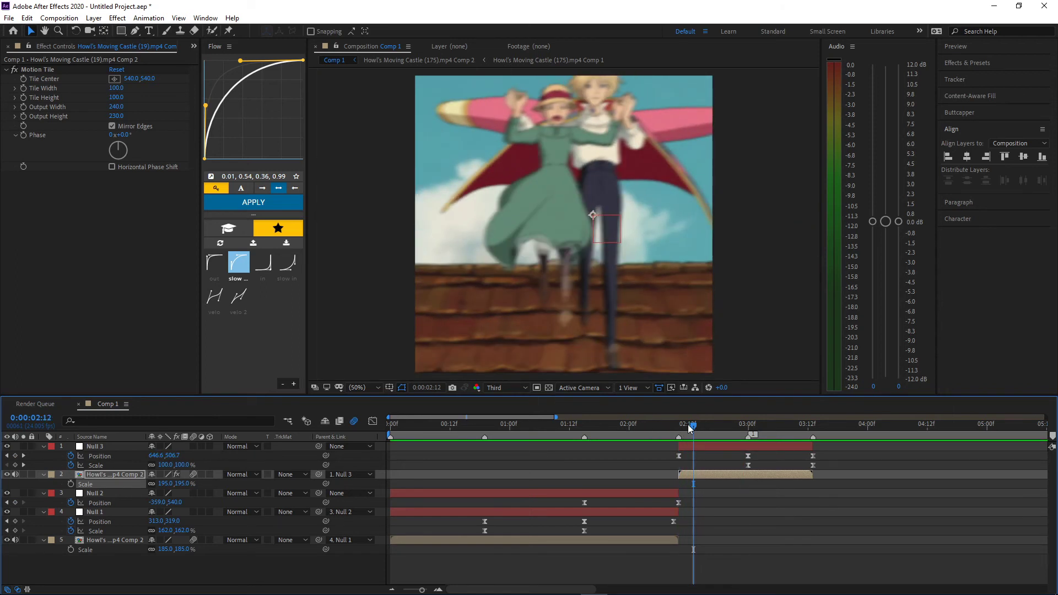
Create a 1080 x 1080 px black solid above Null 3.
{"action": "key", "text": "j"}
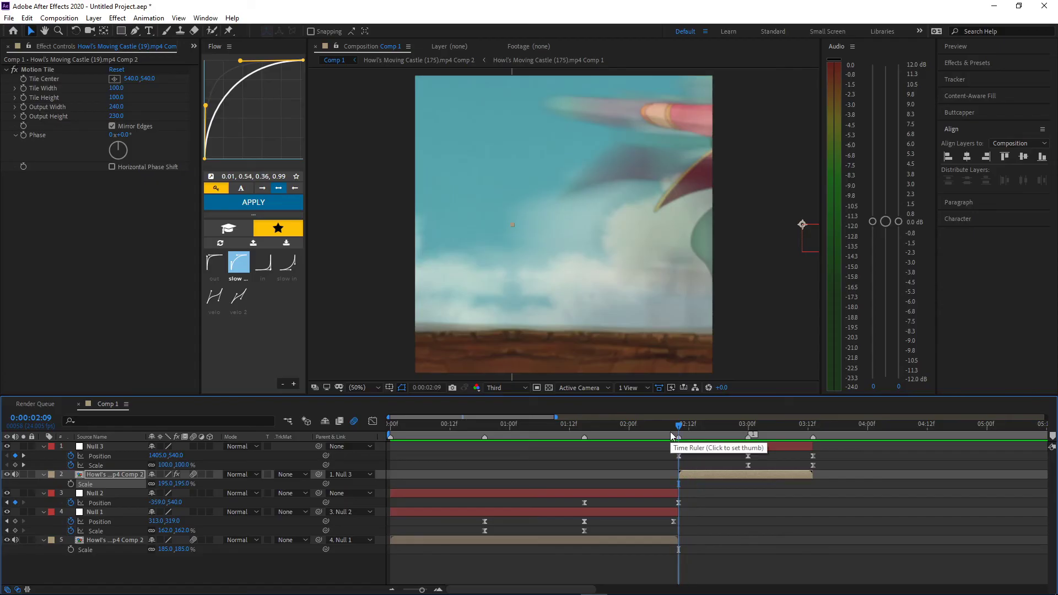
{"action": "left_click", "coordinate": [689, 447]}
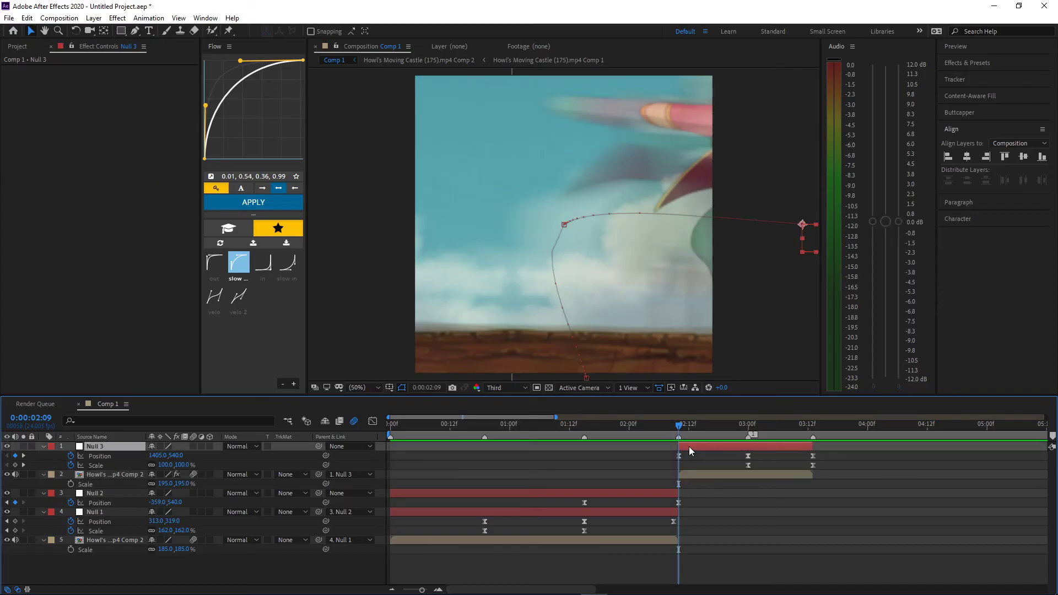
{"action": "key", "text": "ctrl+y"}
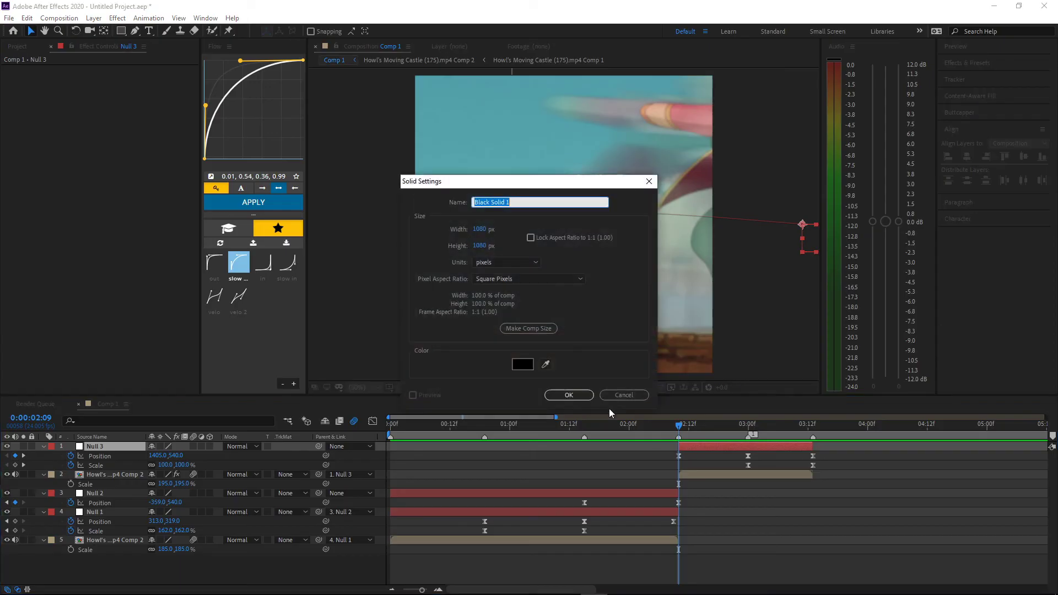
{"action": "left_click", "coordinate": [564, 395]}
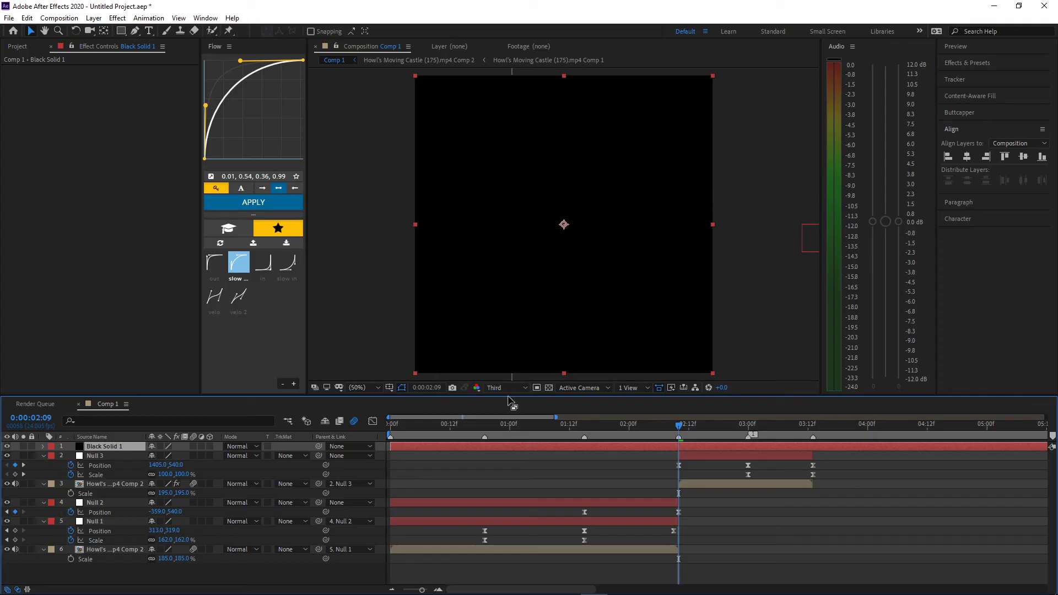
Draw a grid-guided rounded rectangle mask just inside the black solid's edges, invert it into a border, and preview the composition.
{"action": "key", "text": "ctrl+apostrophe"}
{"action": "left_click", "coordinate": [122, 32]}
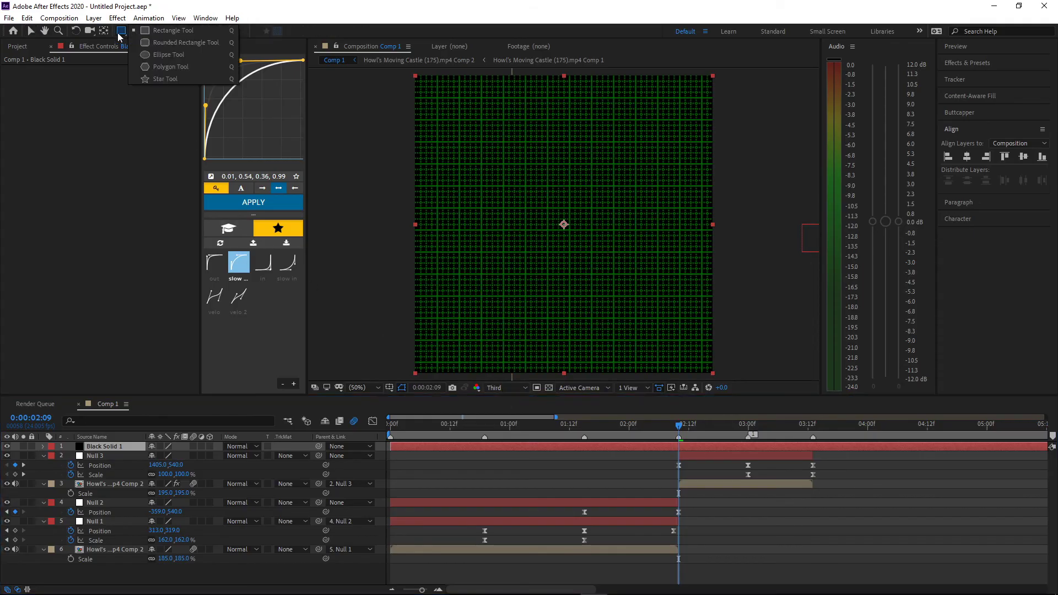
{"action": "left_click", "coordinate": [419, 80]}
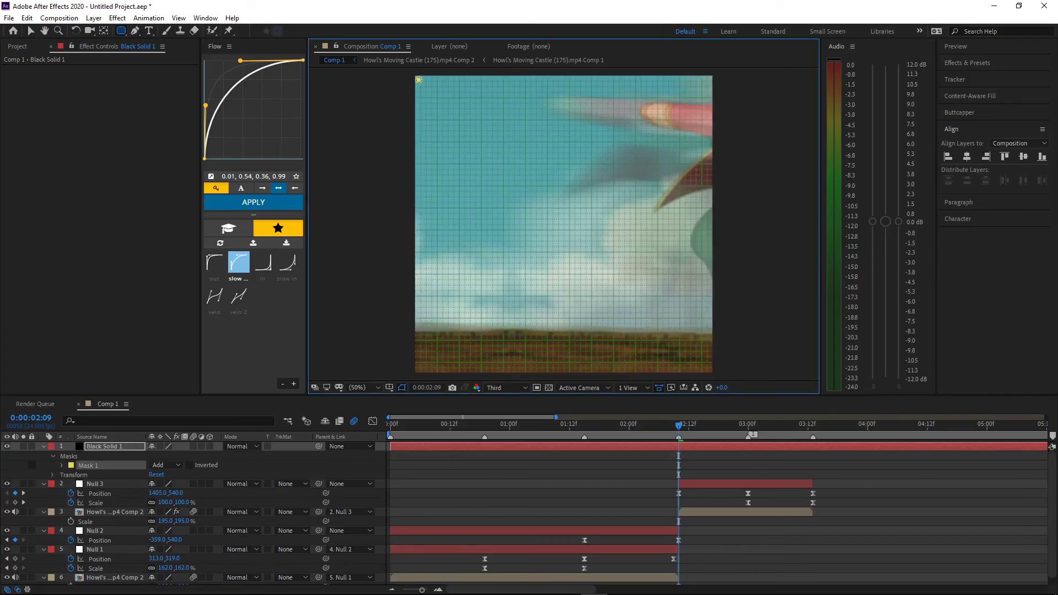
{"action": "left_click_drag", "start_coordinate": [436, 96], "coordinate": [708, 370]}
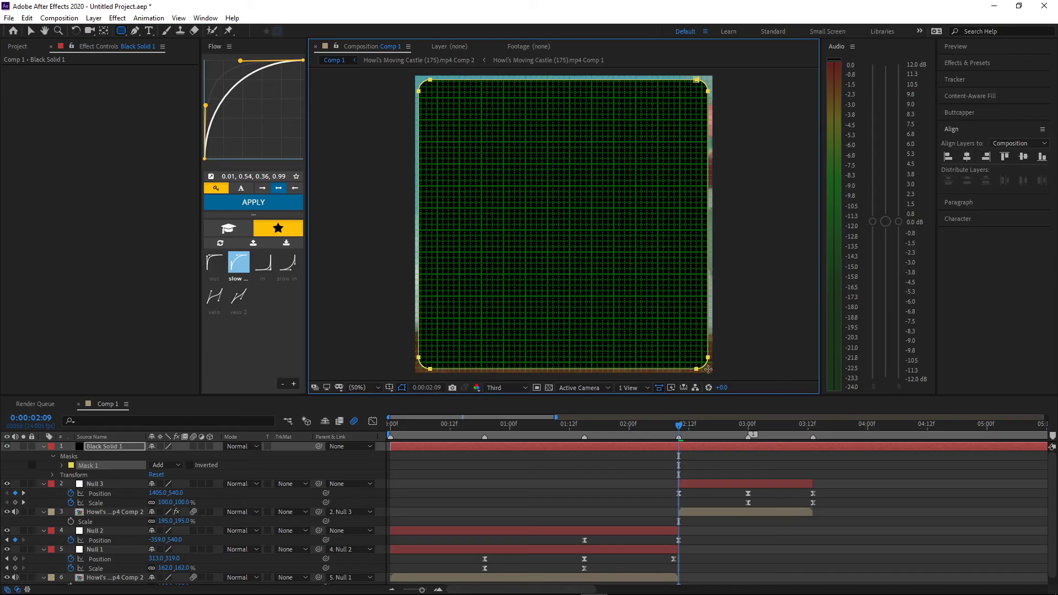
{"action": "left_click", "coordinate": [191, 465]}
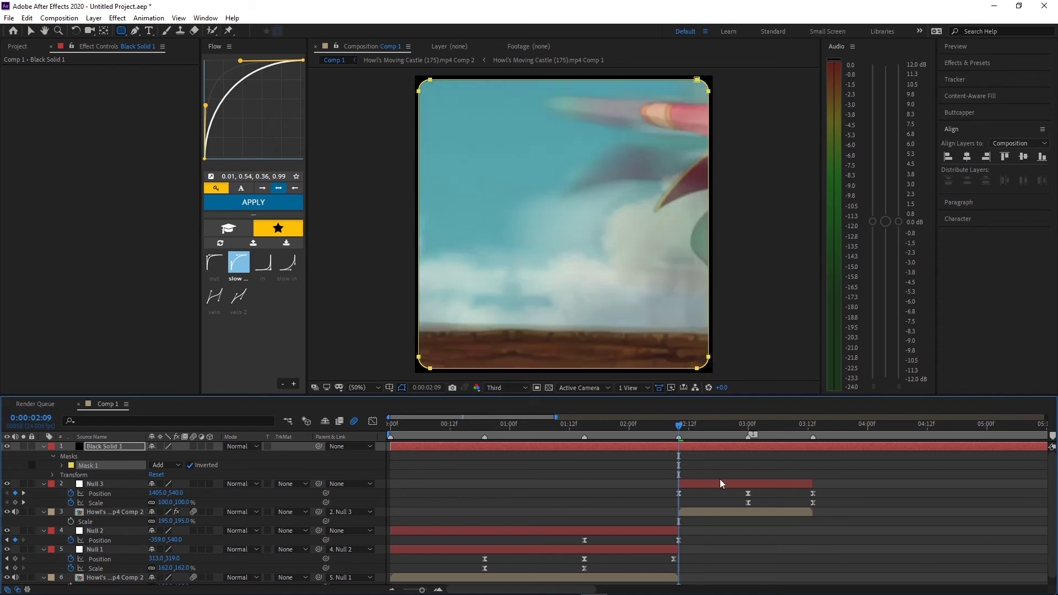
{"action": "key", "text": "space"}
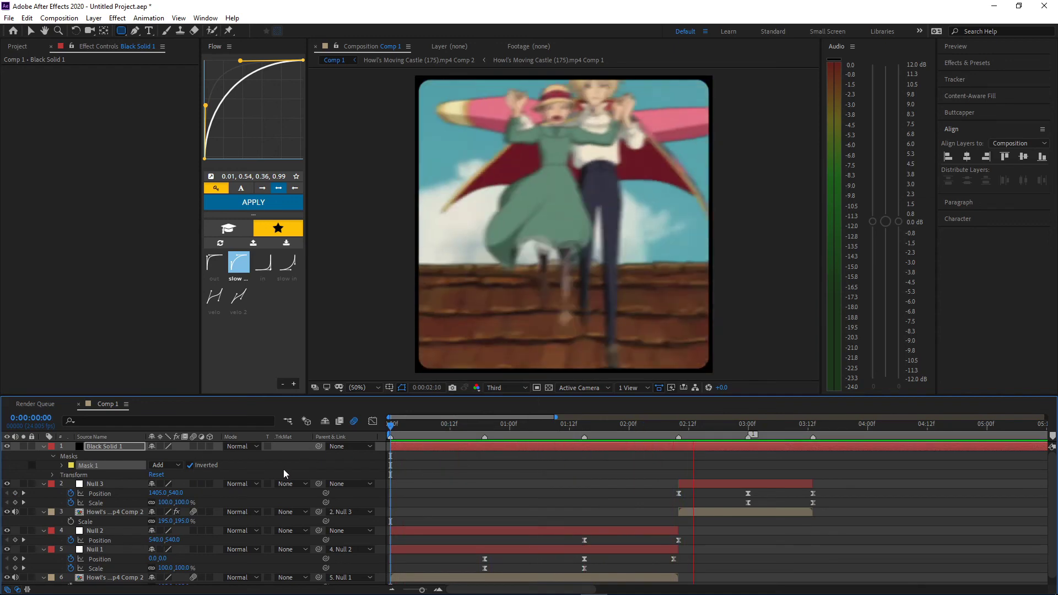
{"action": "key", "text": "space"}
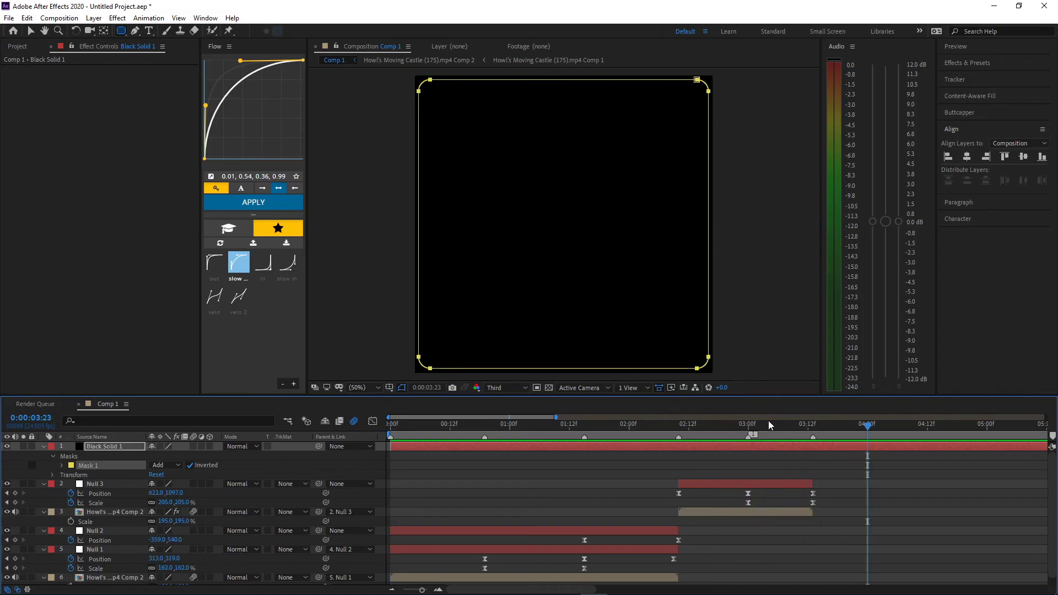
Move Null 3's last Position and Scale keyframes to 0:00:03:11 and set them to 622, 887 and 153%.
{"action": "left_click", "coordinate": [808, 427]}
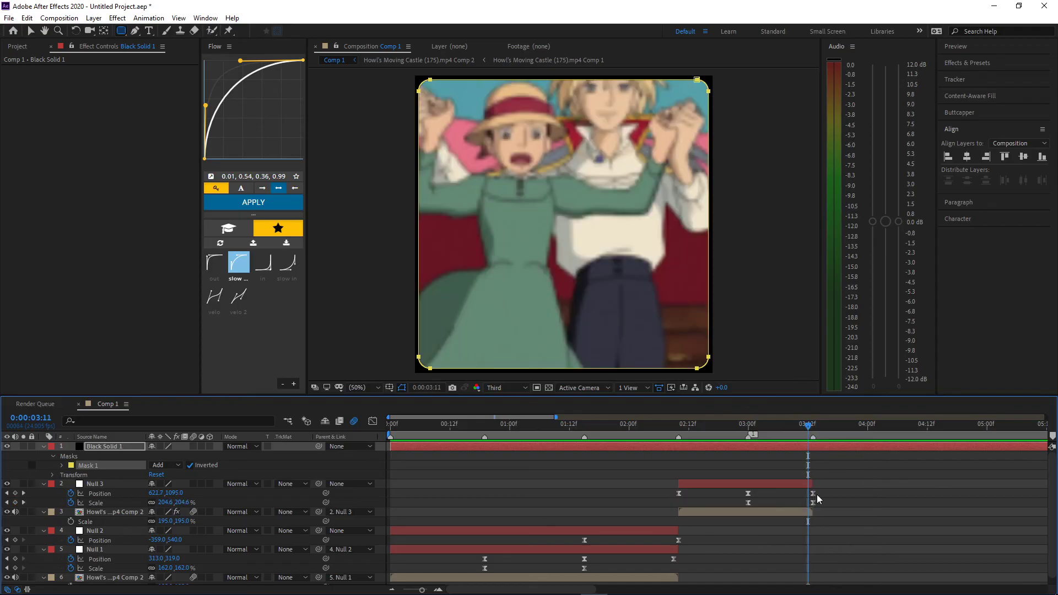
{"action": "left_click_drag", "start_coordinate": [813, 495], "coordinate": [809, 504]}
{"action": "left_click", "coordinate": [819, 499]}
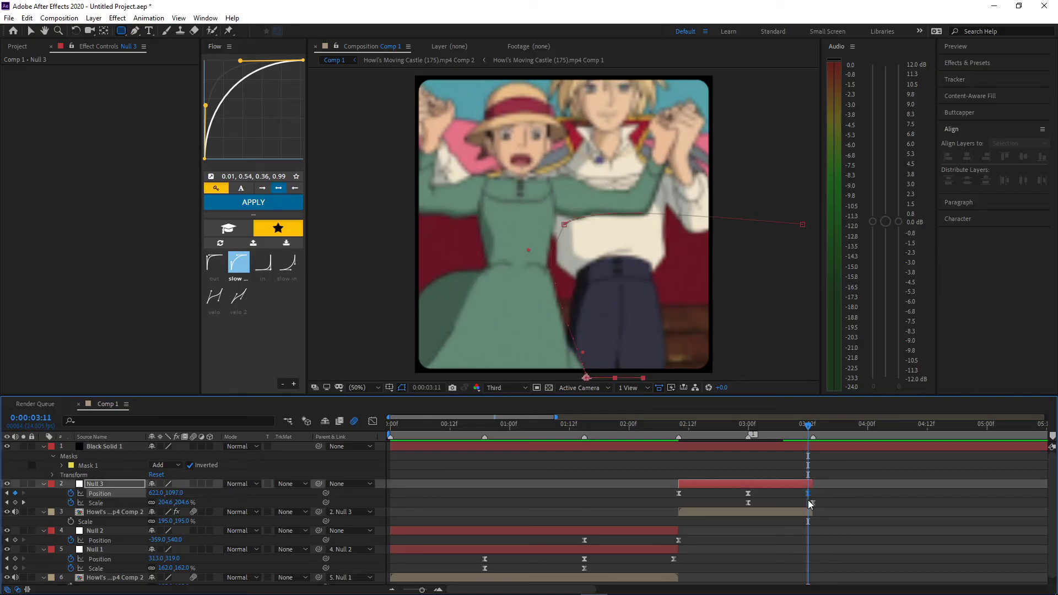
{"action": "left_click_drag", "start_coordinate": [163, 503], "coordinate": [114, 491]}
{"action": "left_click_drag", "start_coordinate": [719, 425], "coordinate": [808, 435]}
Reapply the slow curve (0.01, 0.54, 0.36, 0.99) to Null 3's last two Position and Scale keyframes and preview the result.
{"action": "left_click_drag", "start_coordinate": [814, 490], "coordinate": [743, 502]}
{"action": "left_click", "coordinate": [253, 205]}
{"action": "key", "text": "space"}
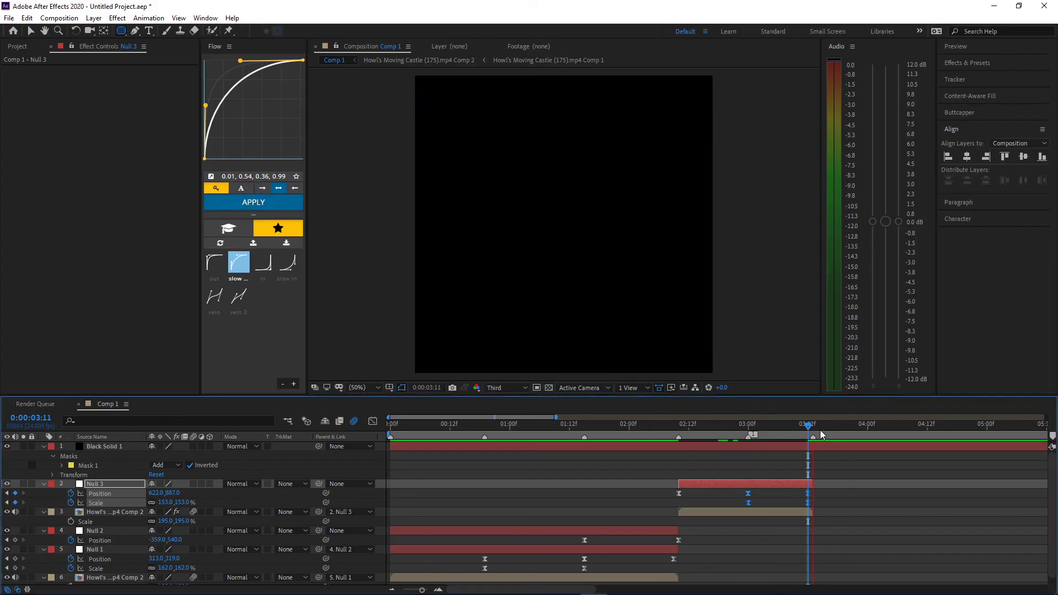